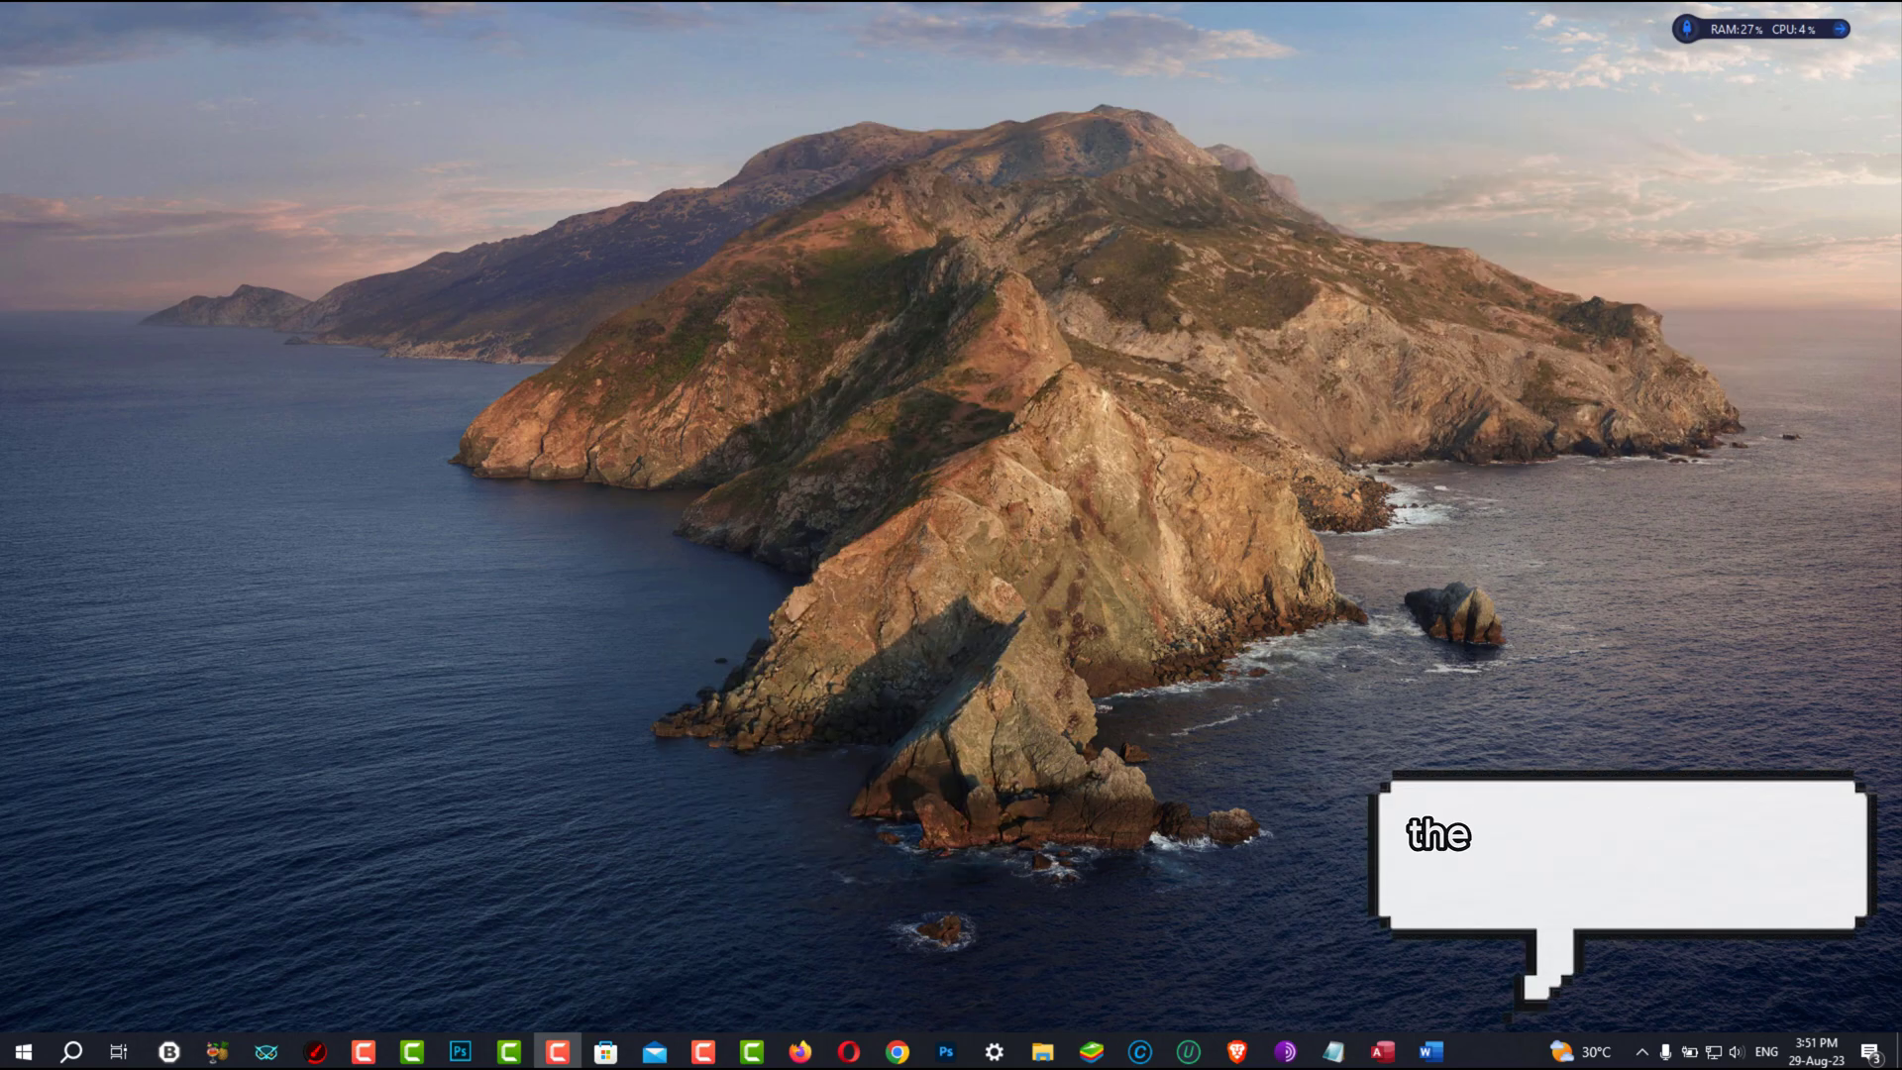
Switch the power plan from Balanced to High performance in Power Options, then close Settings
left_click(23, 1052)
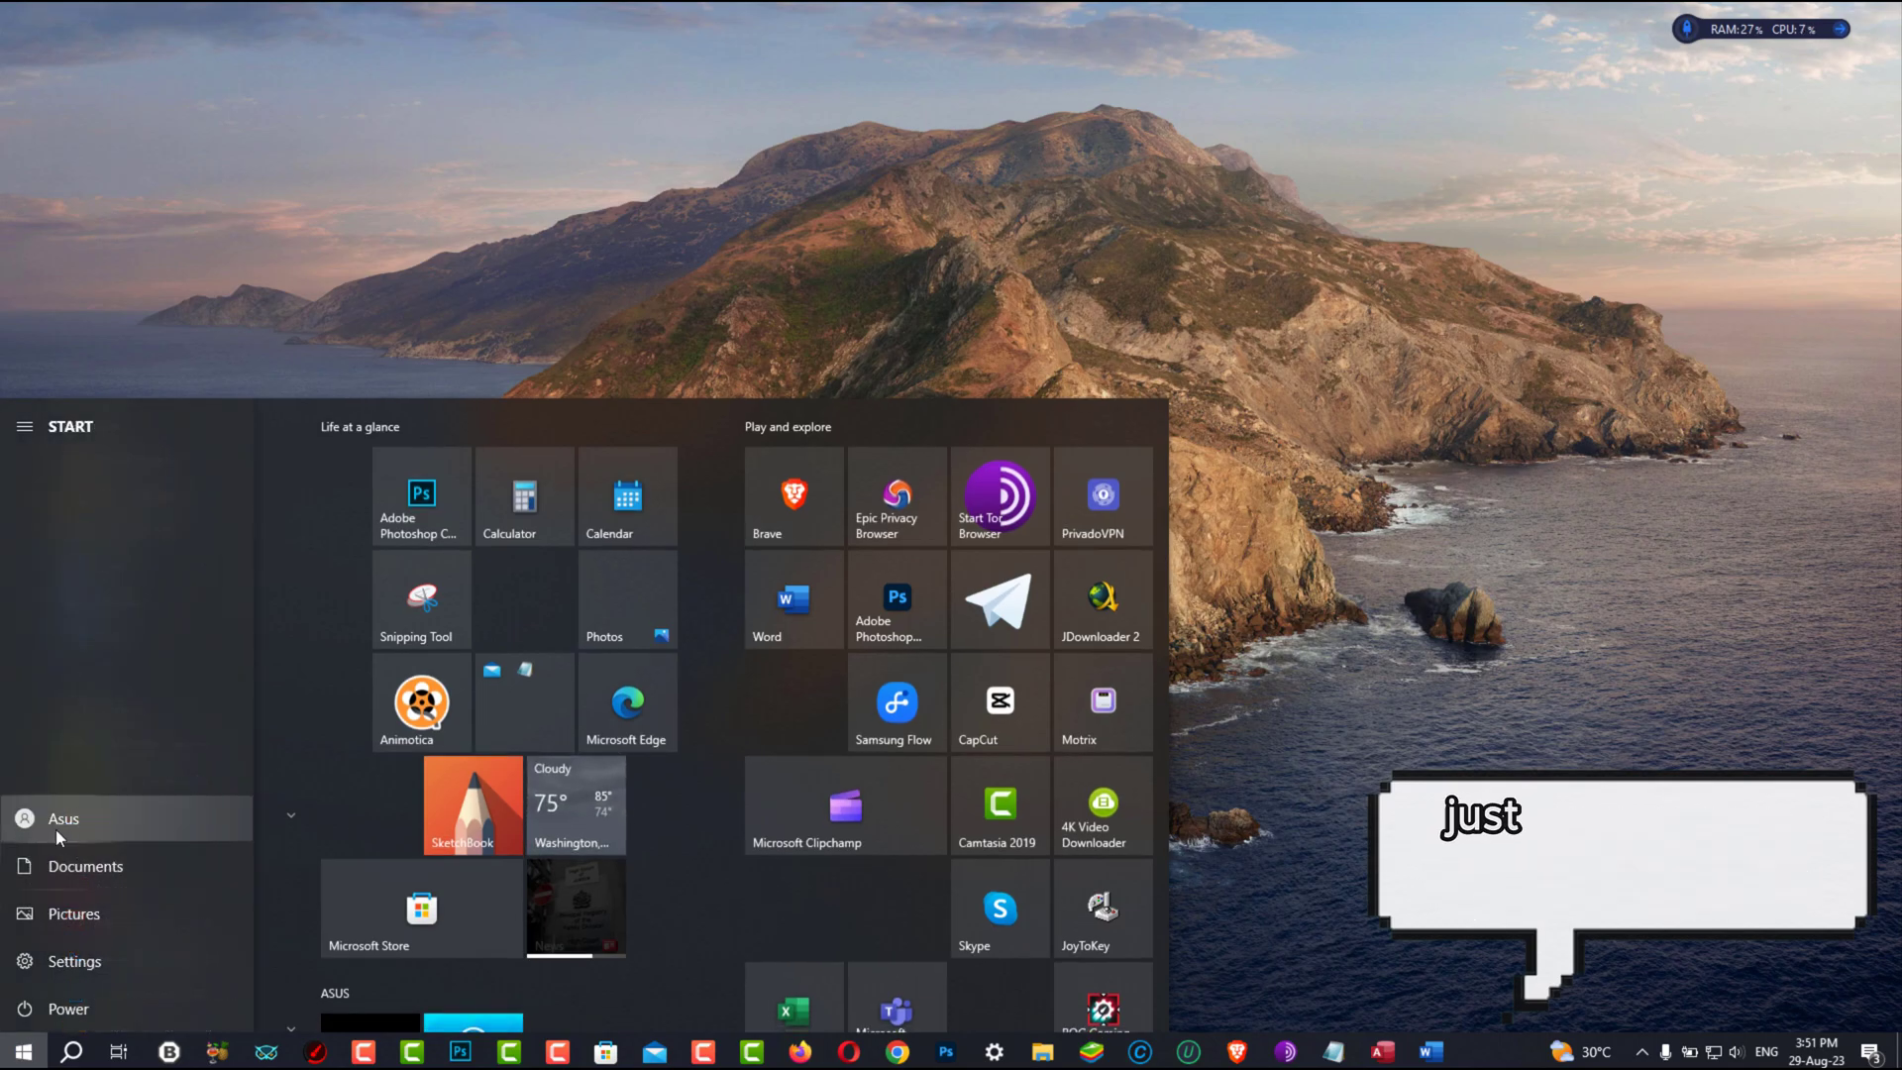
left_click(71, 1052)
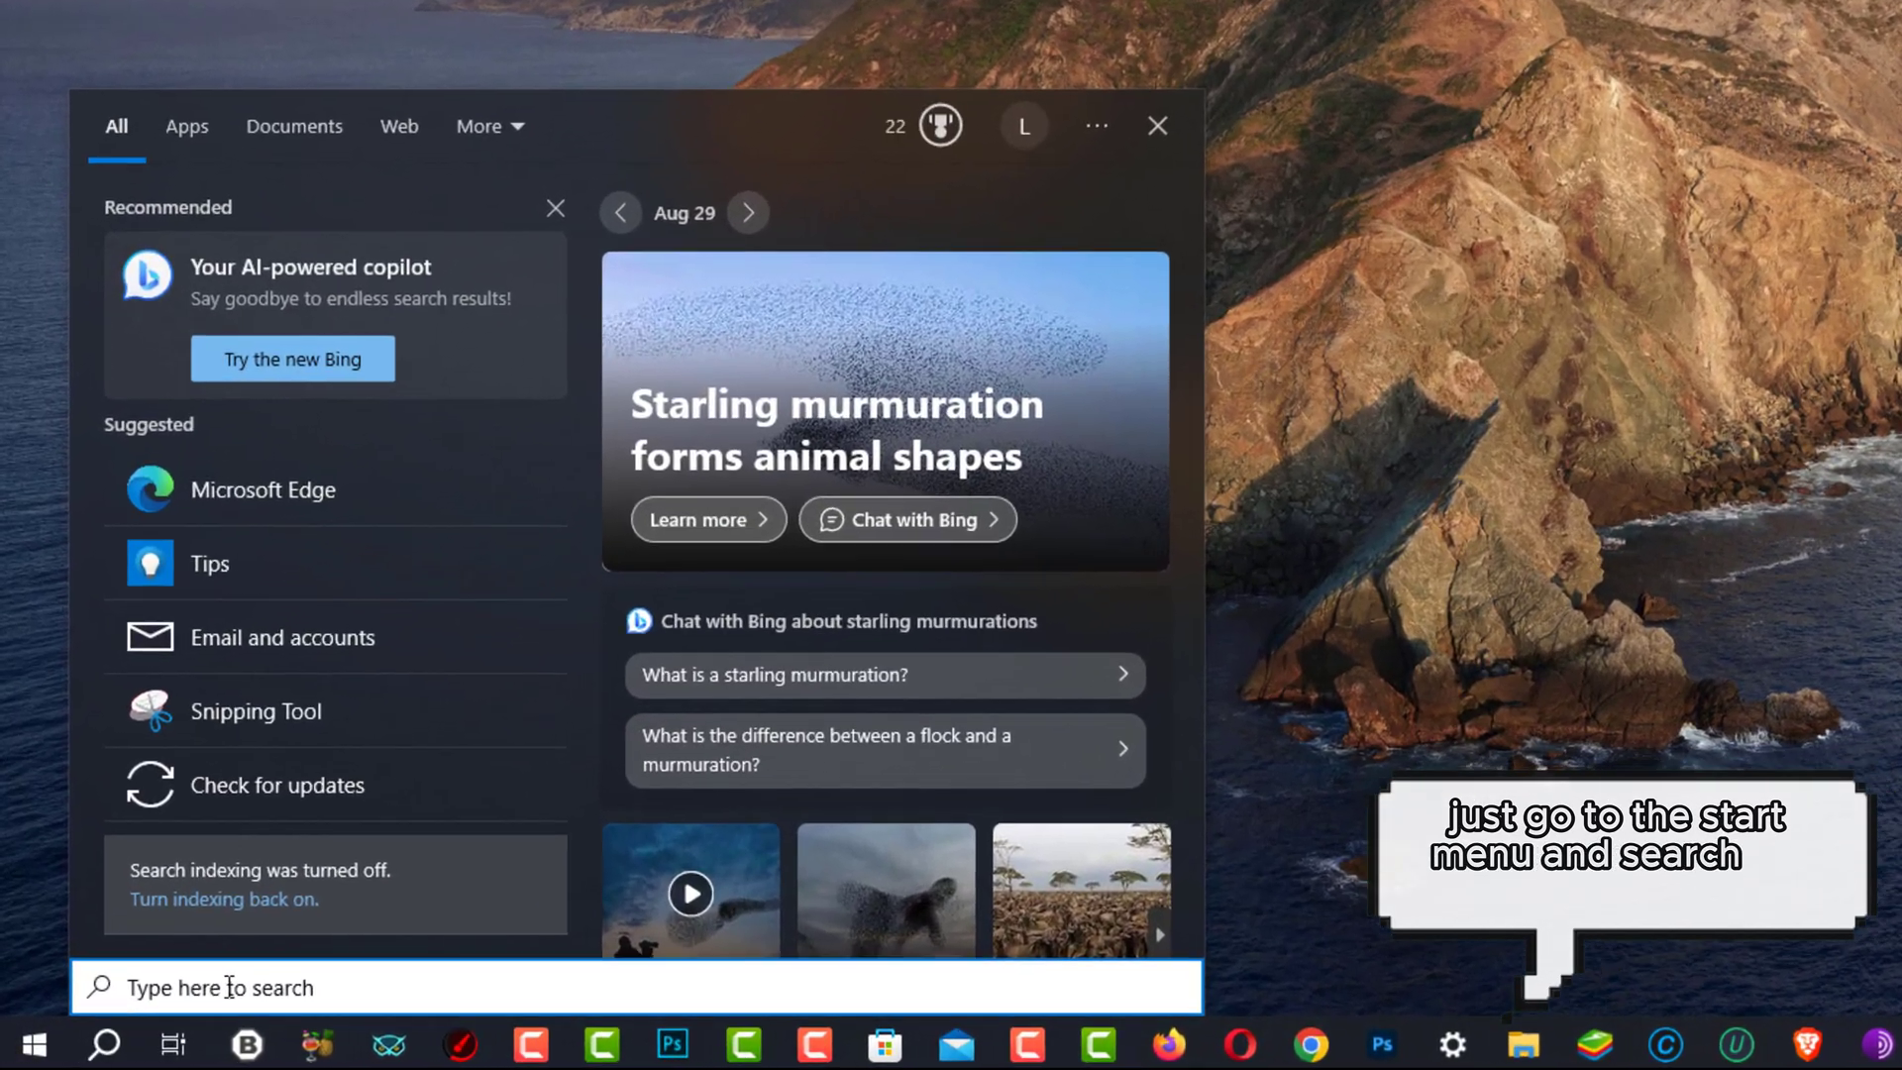
type("power options")
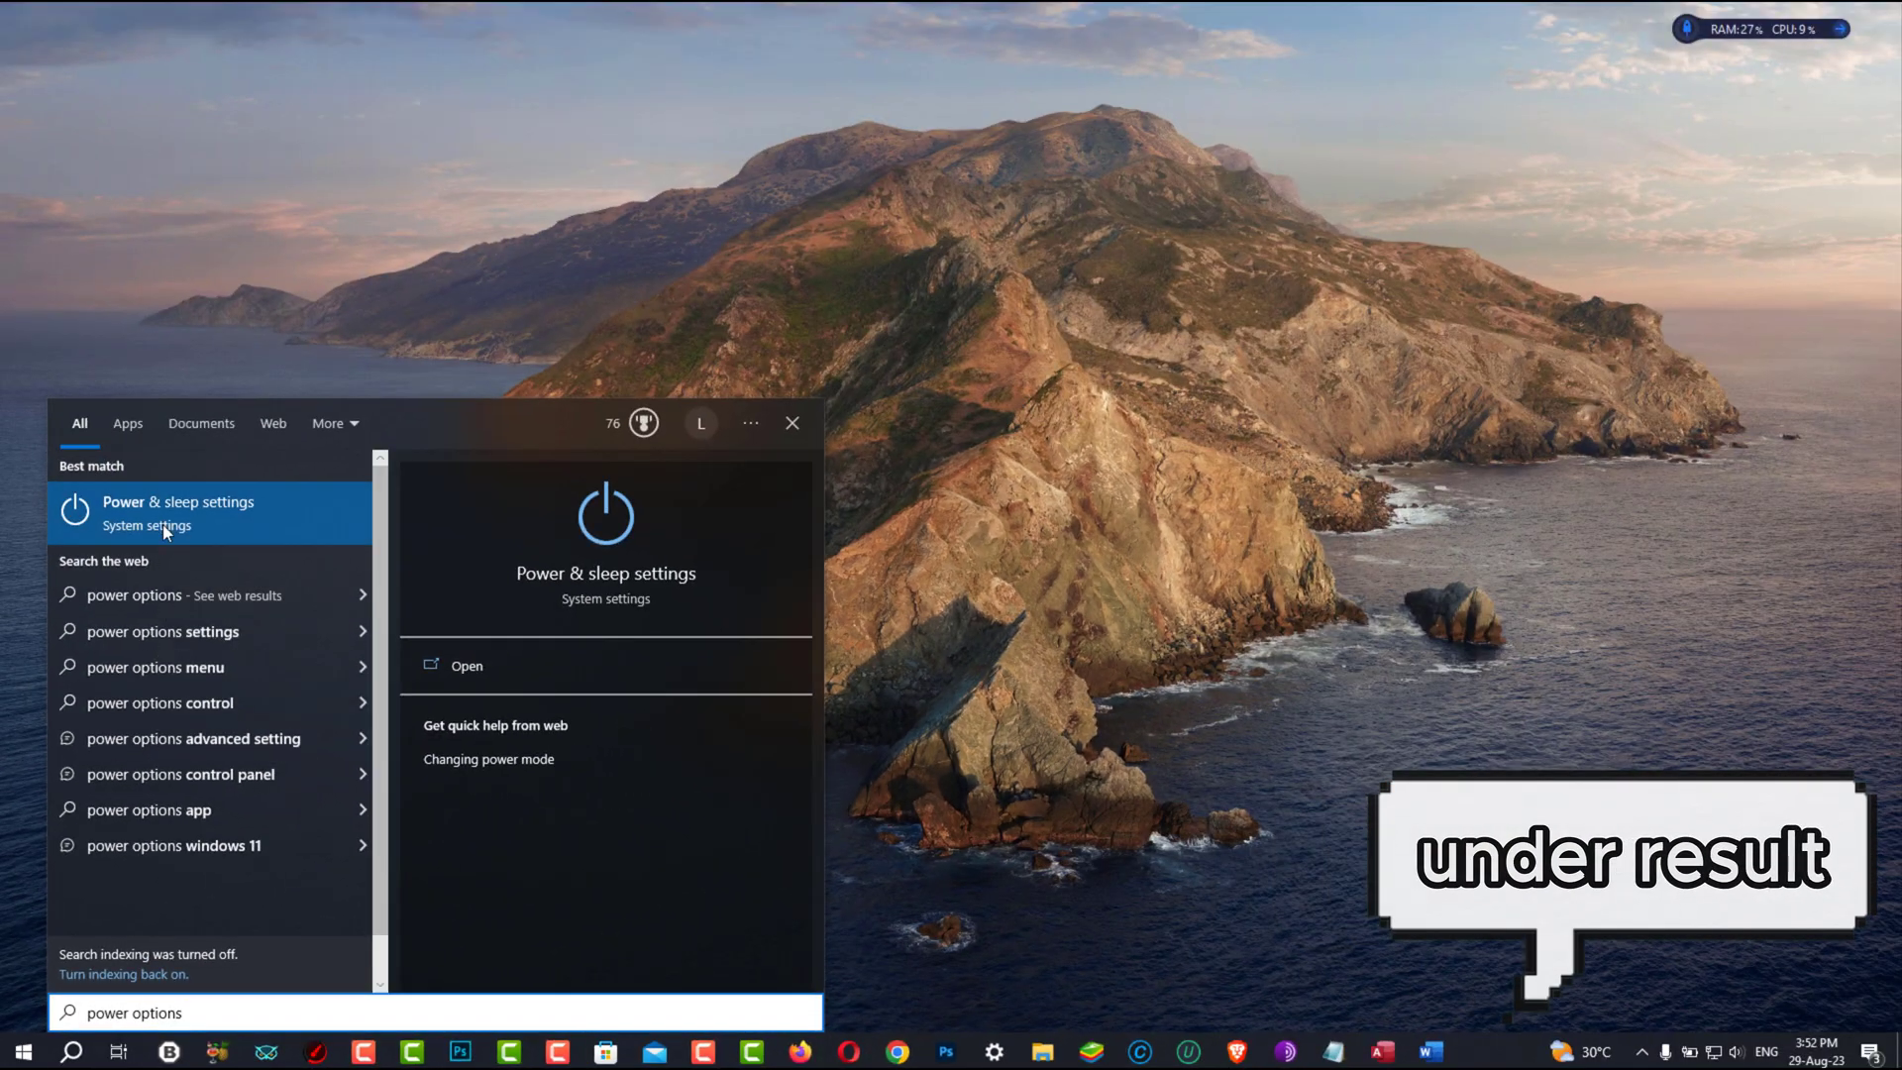
left_click(216, 508)
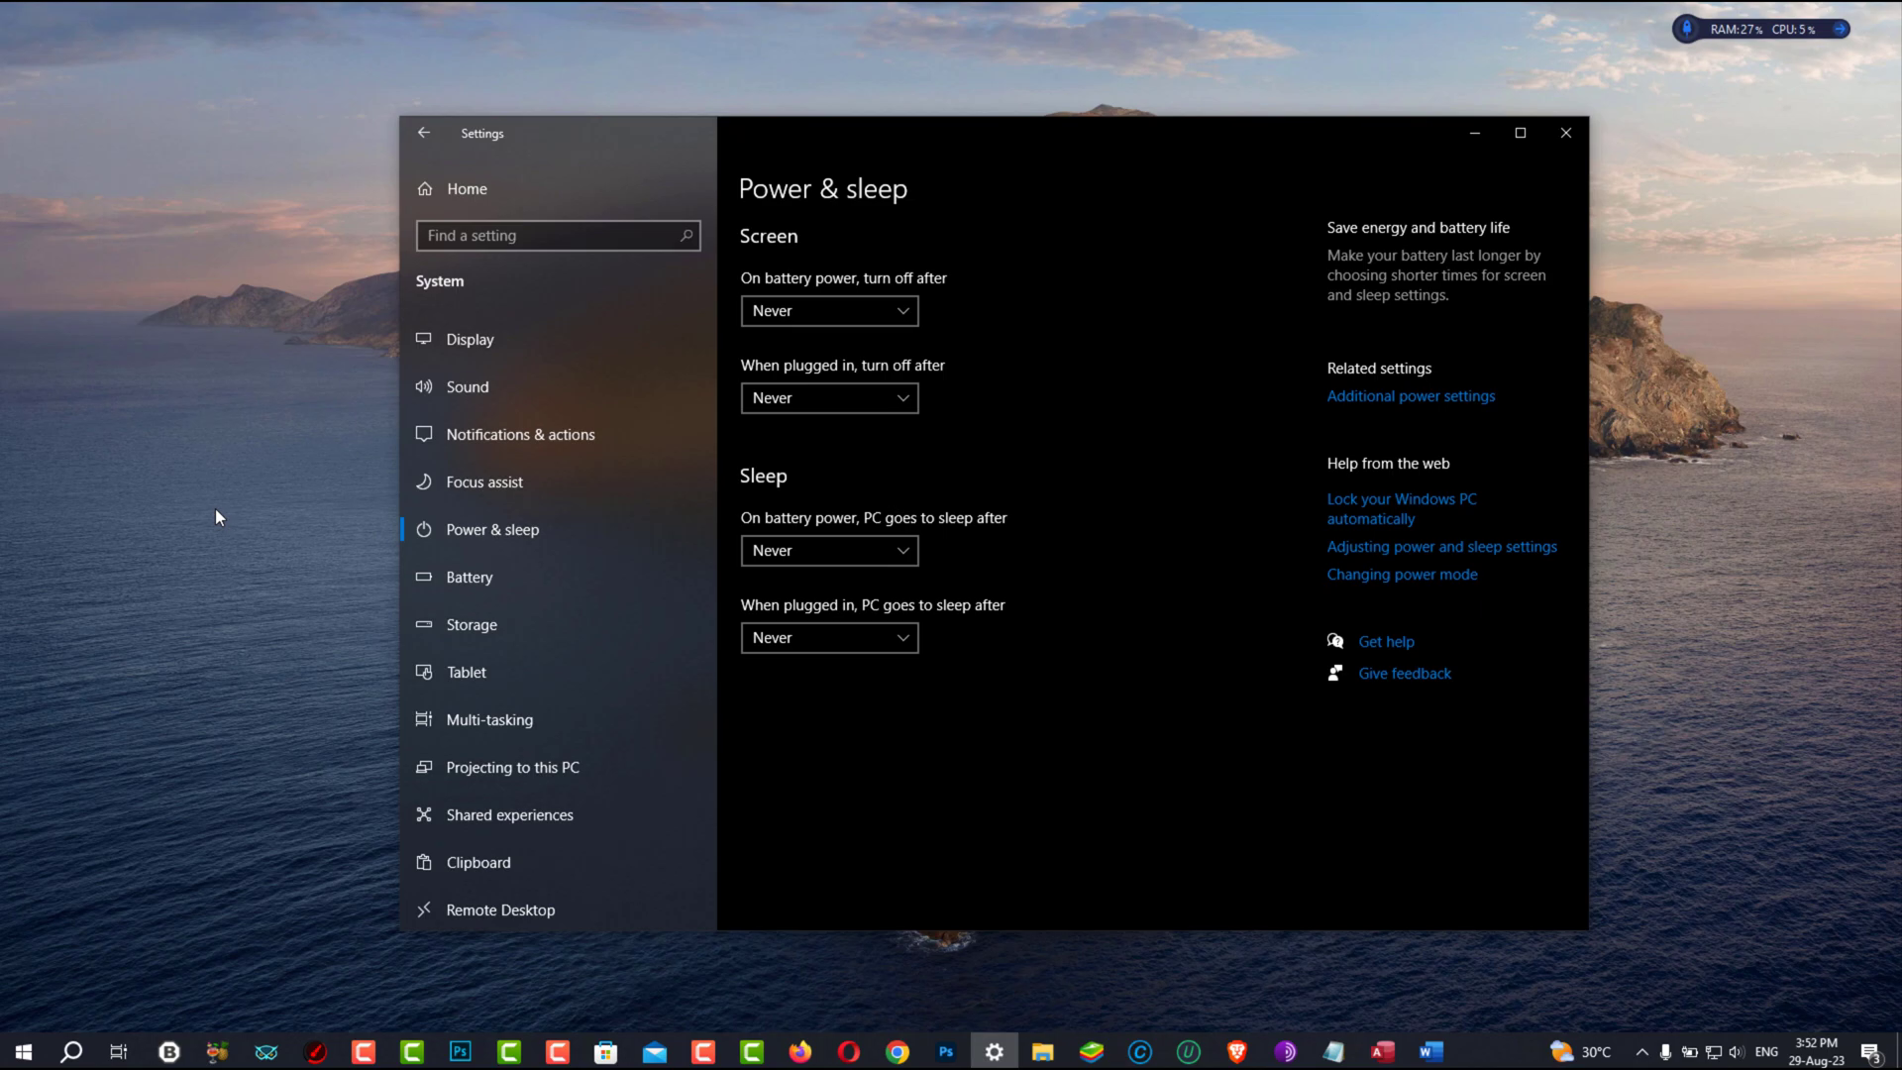
left_click(1431, 396)
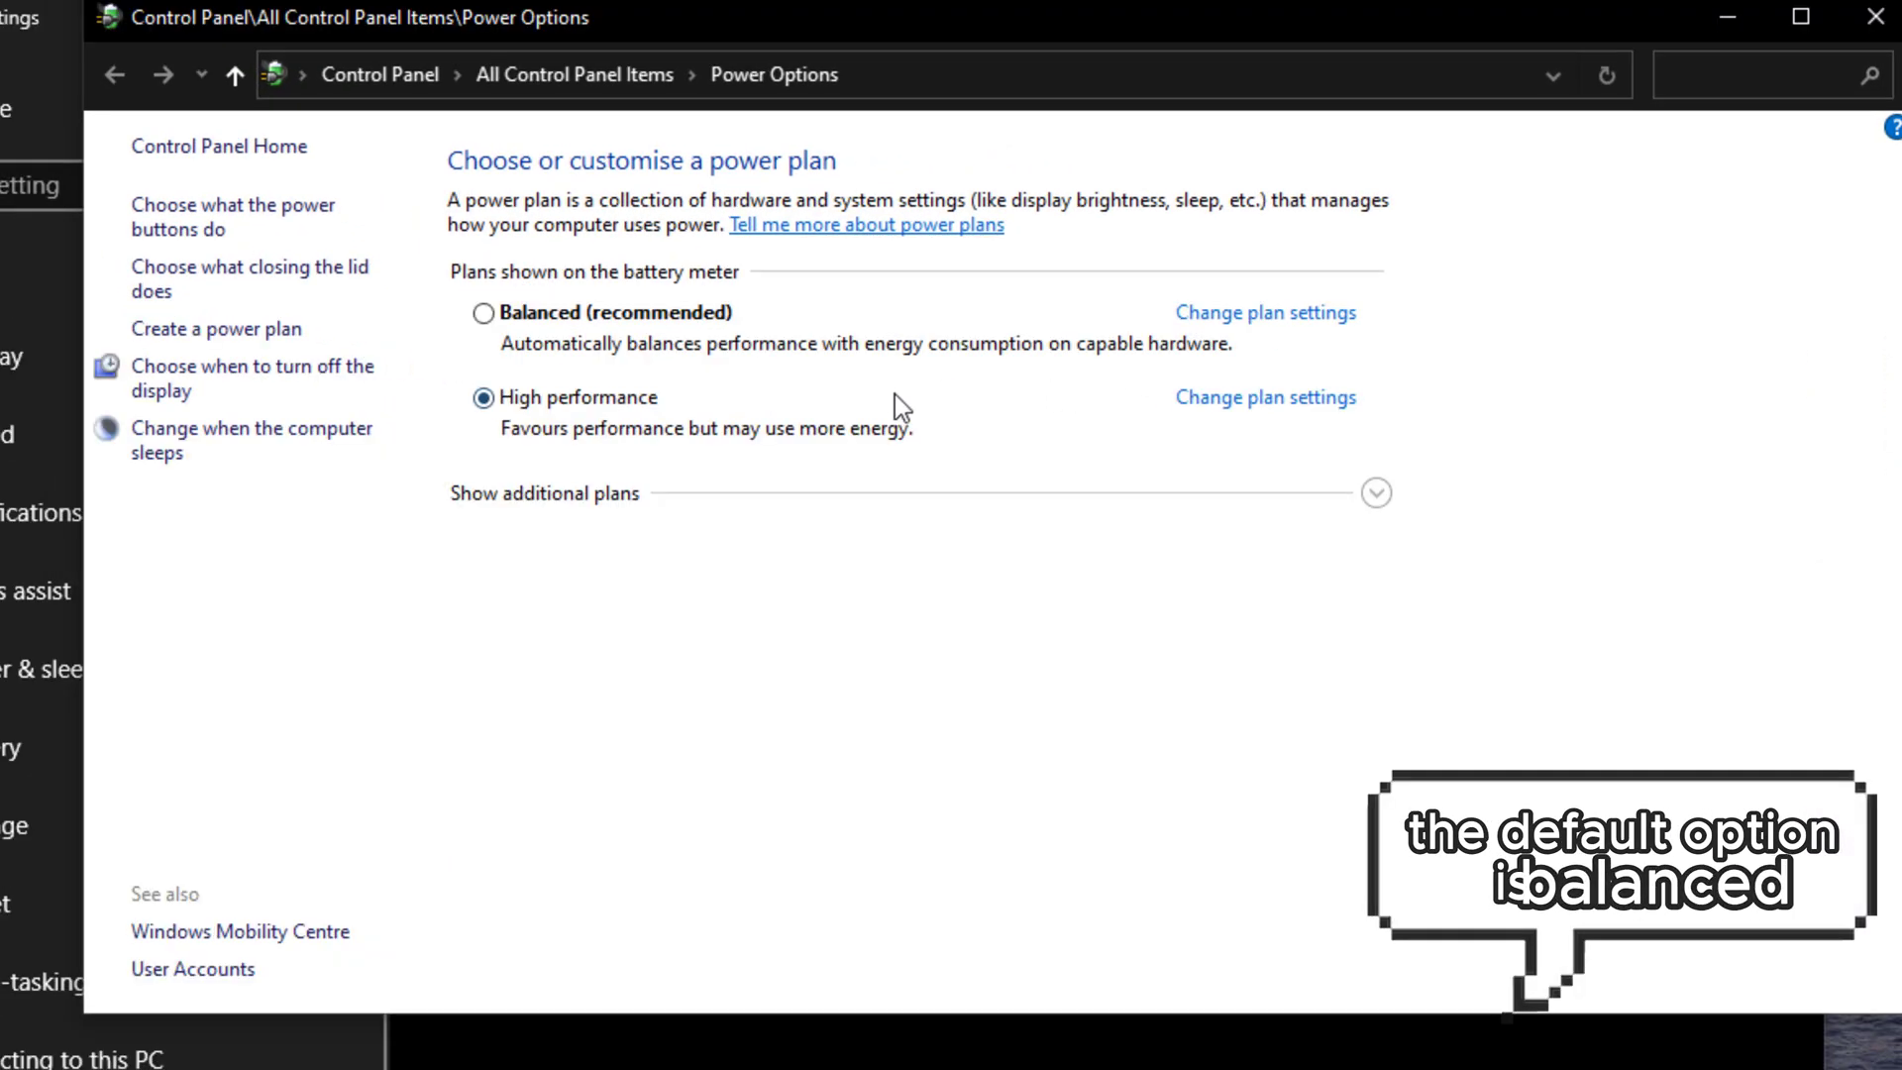
left_click(605, 312)
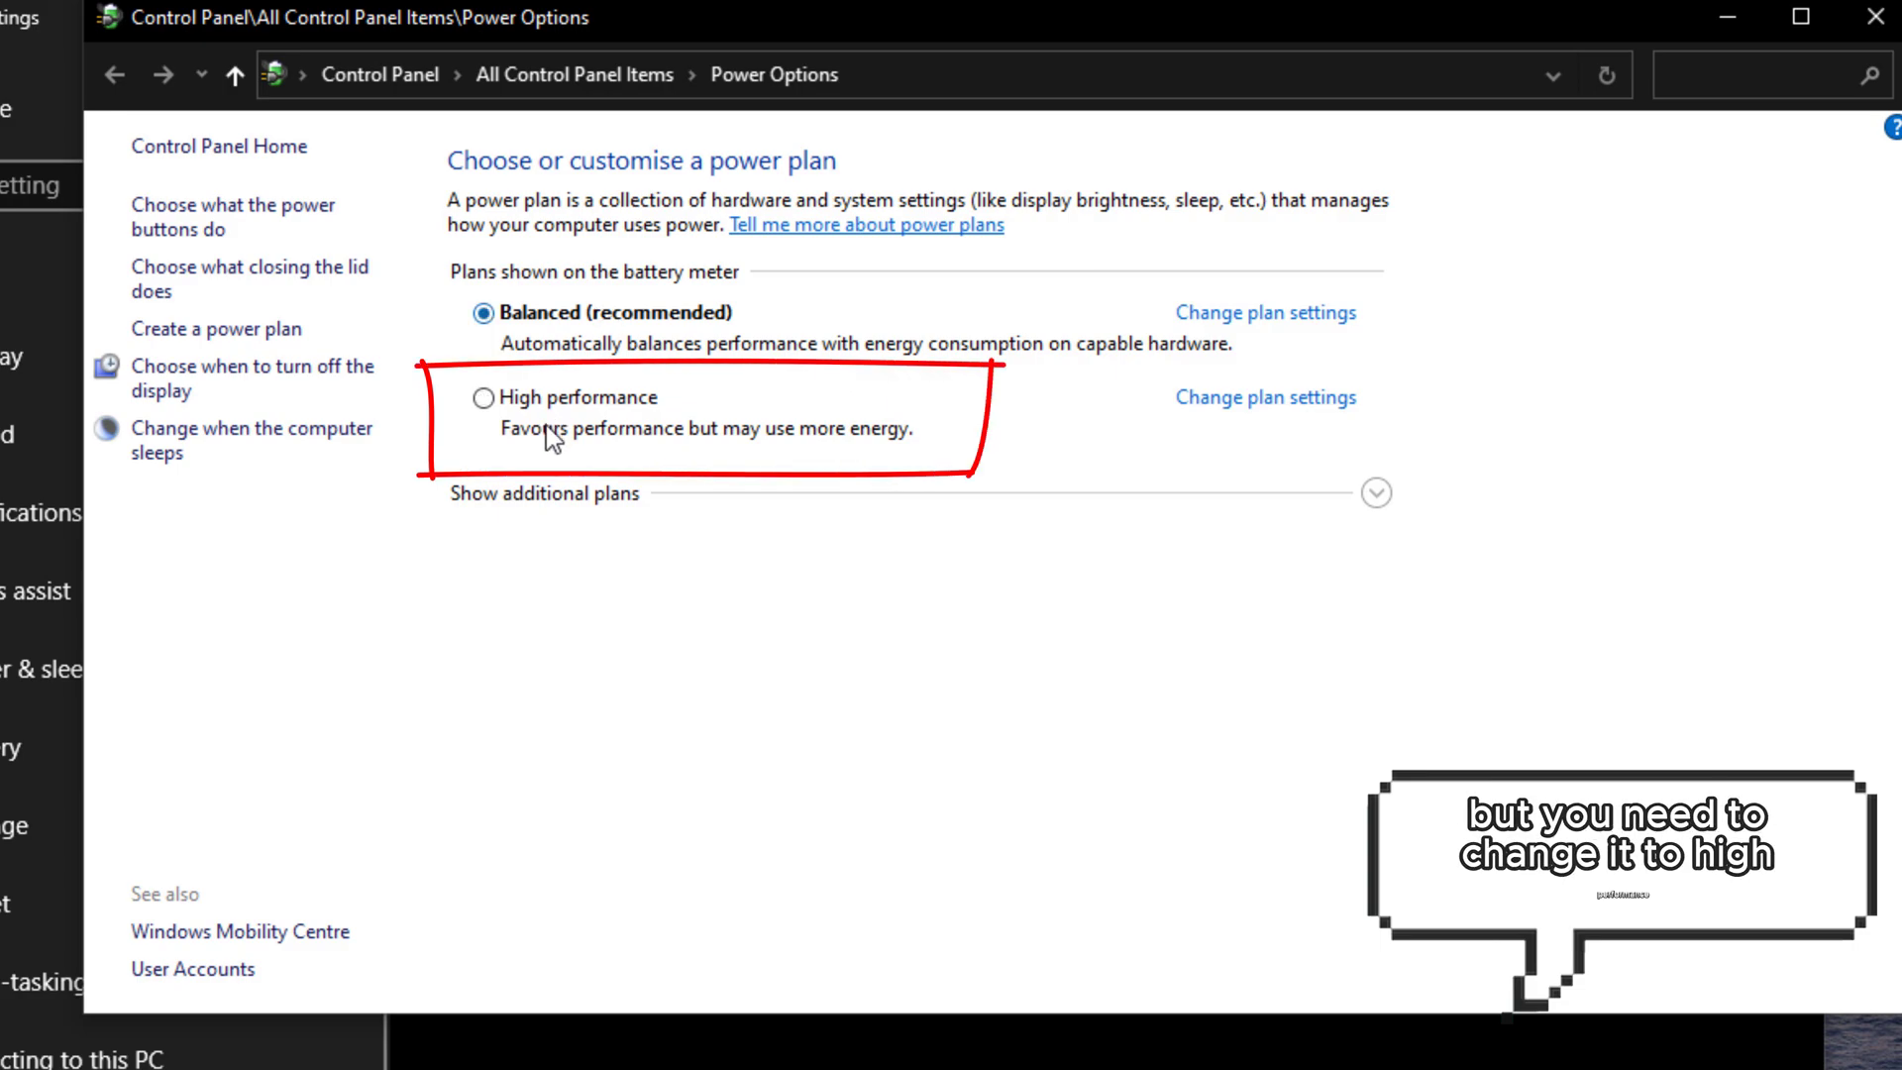
left_click(558, 400)
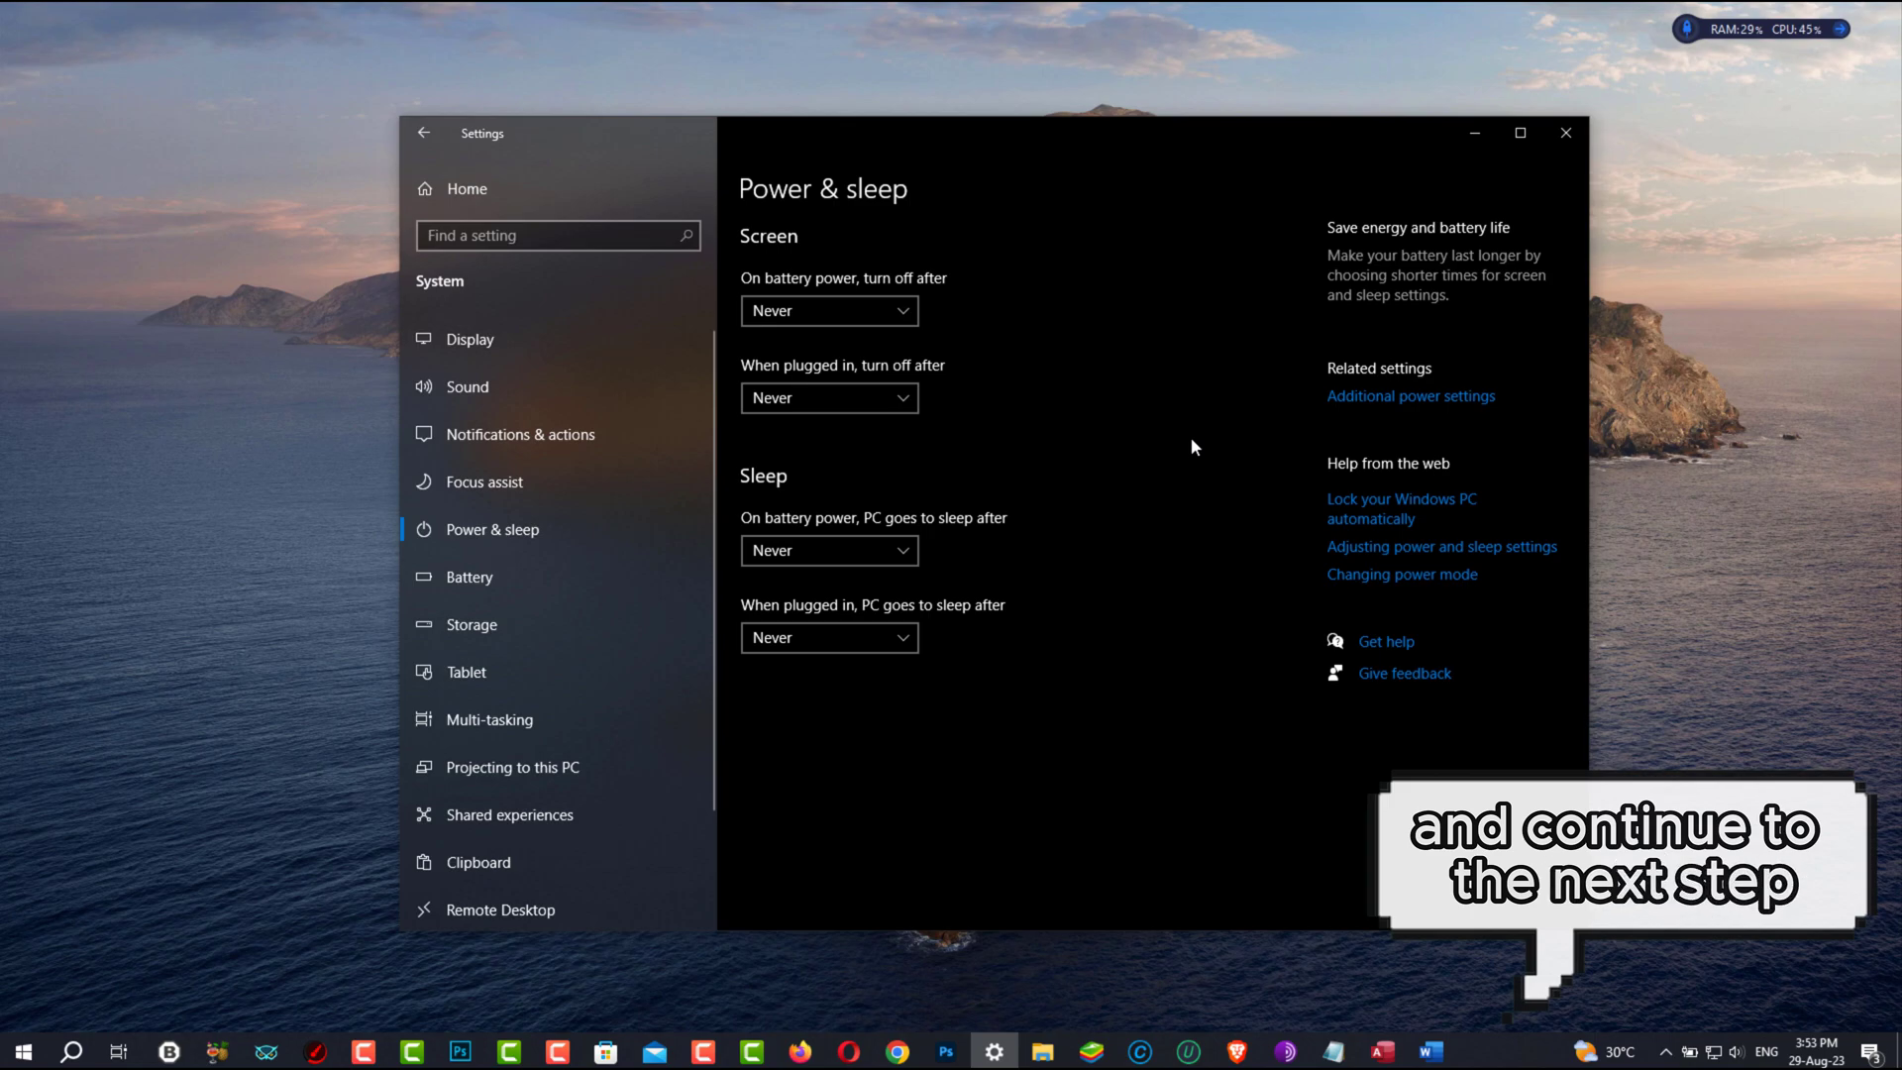
left_click(1565, 133)
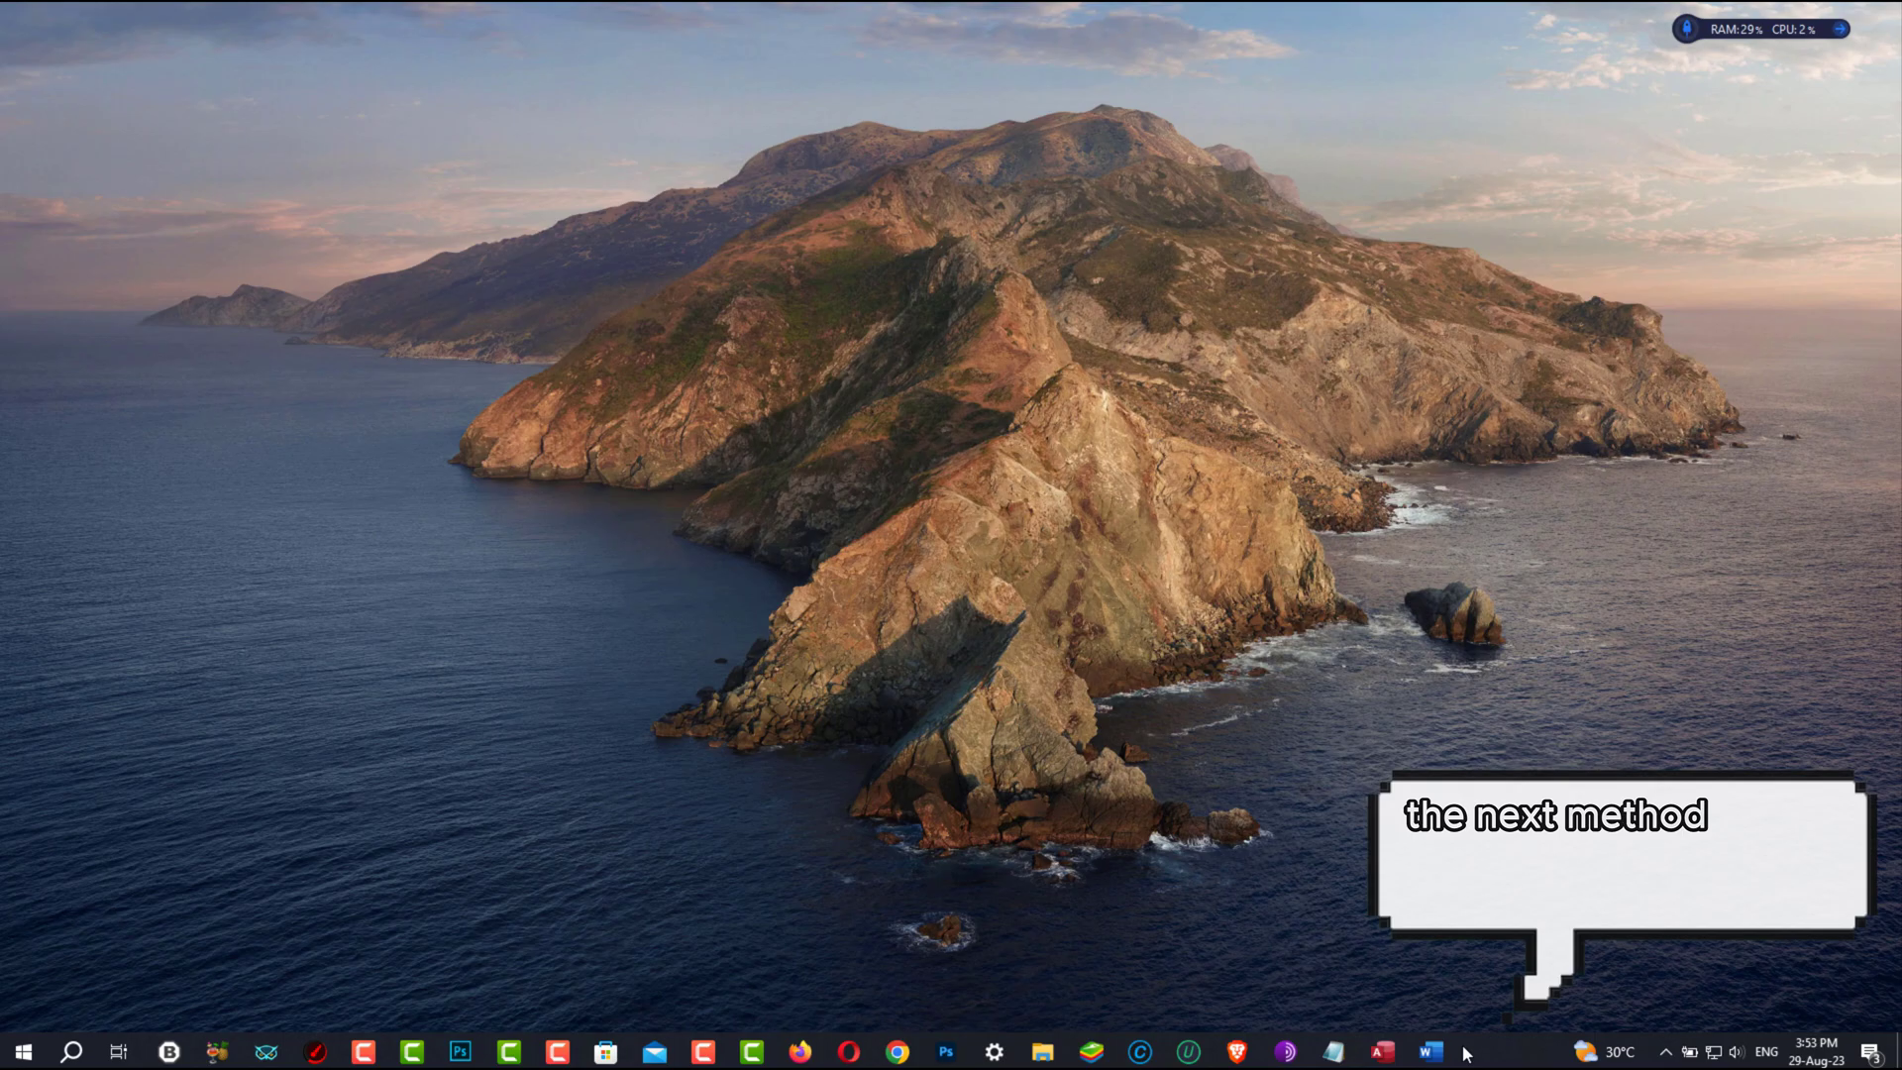
right_click(1542, 1043)
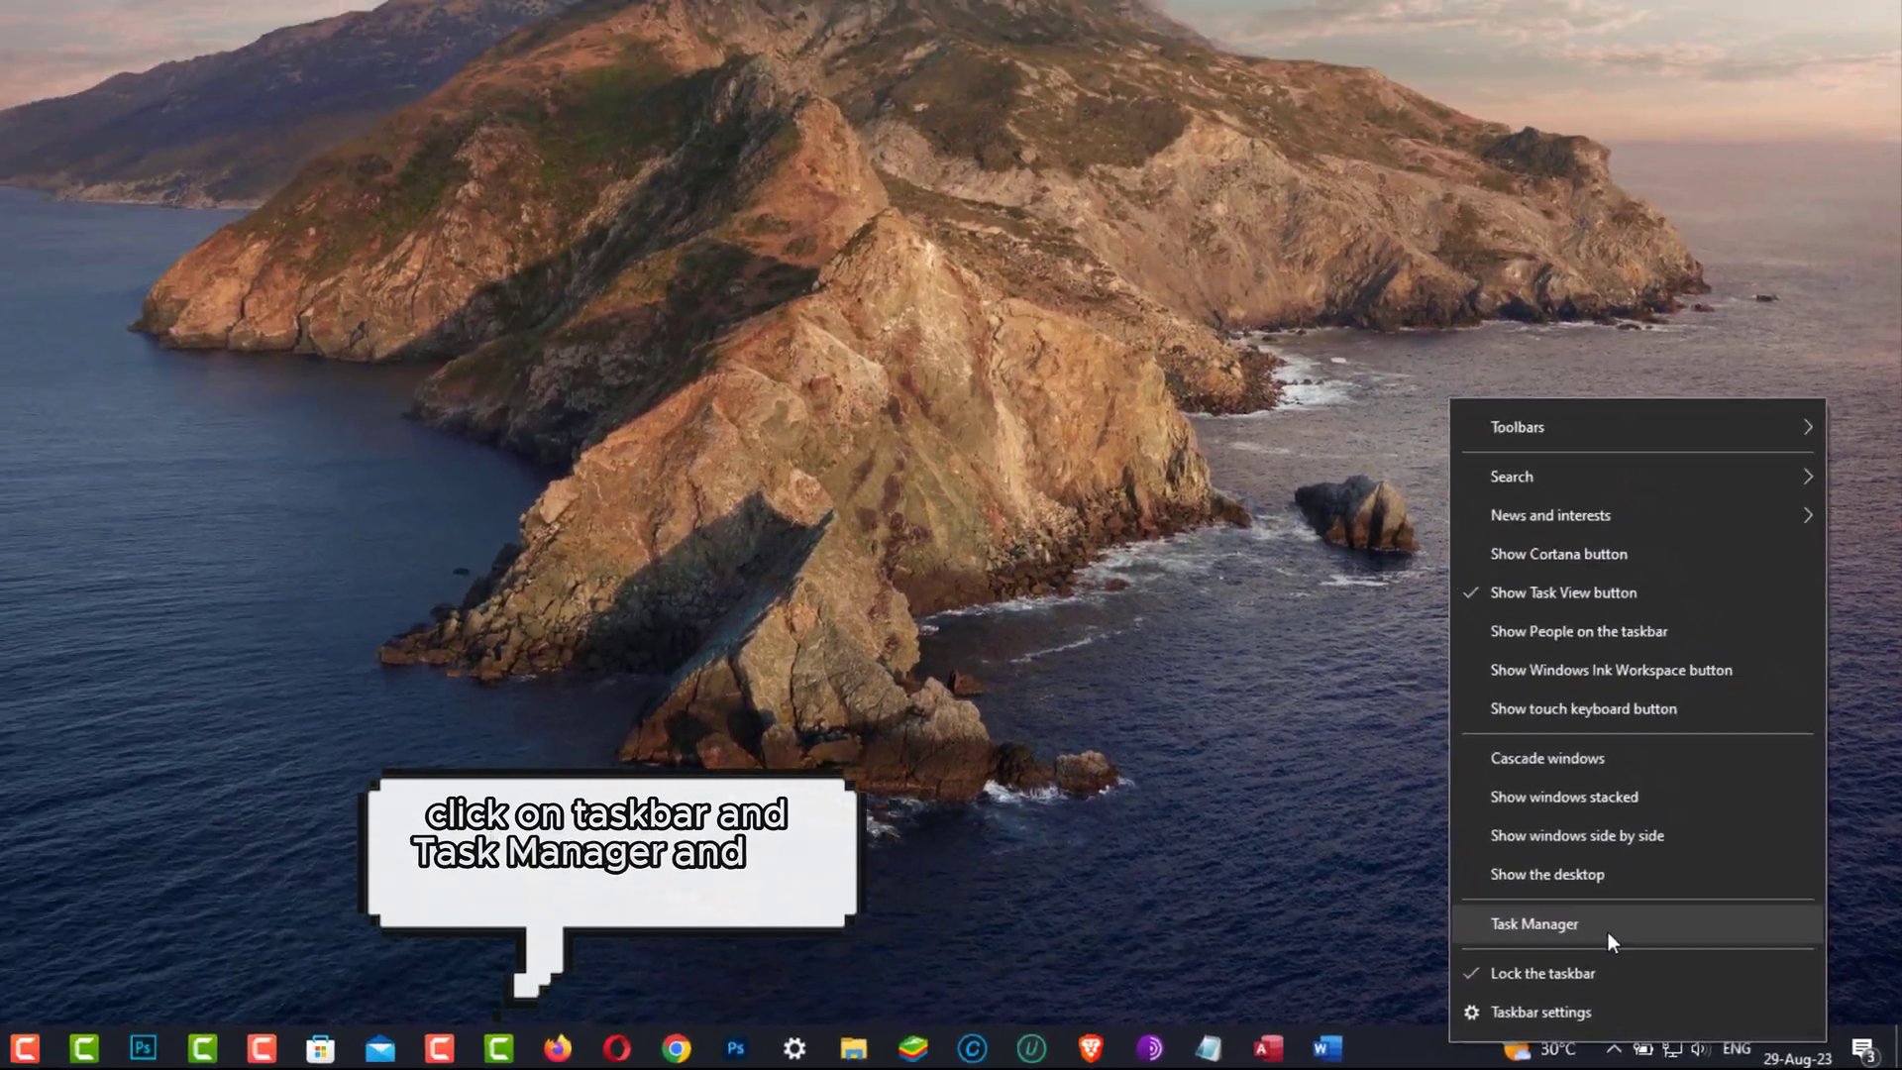
left_click(1402, 857)
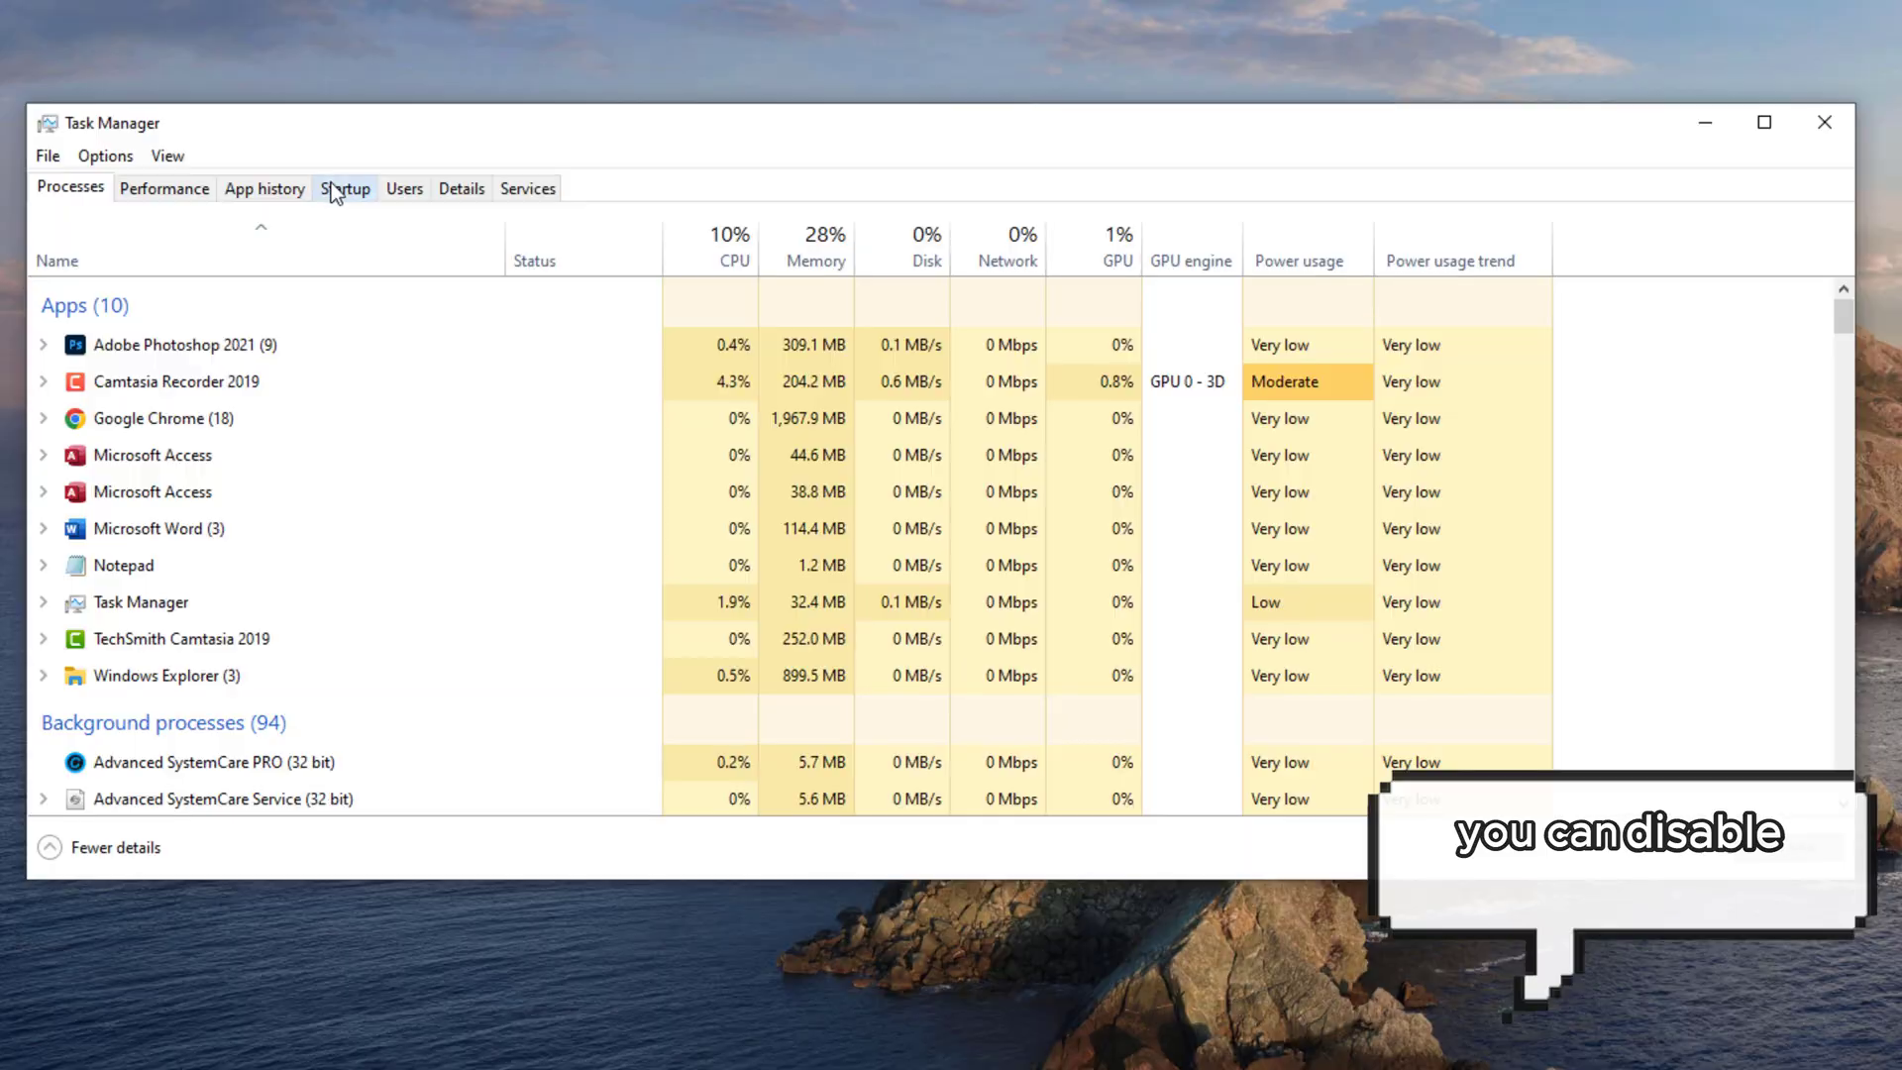
left_click(337, 189)
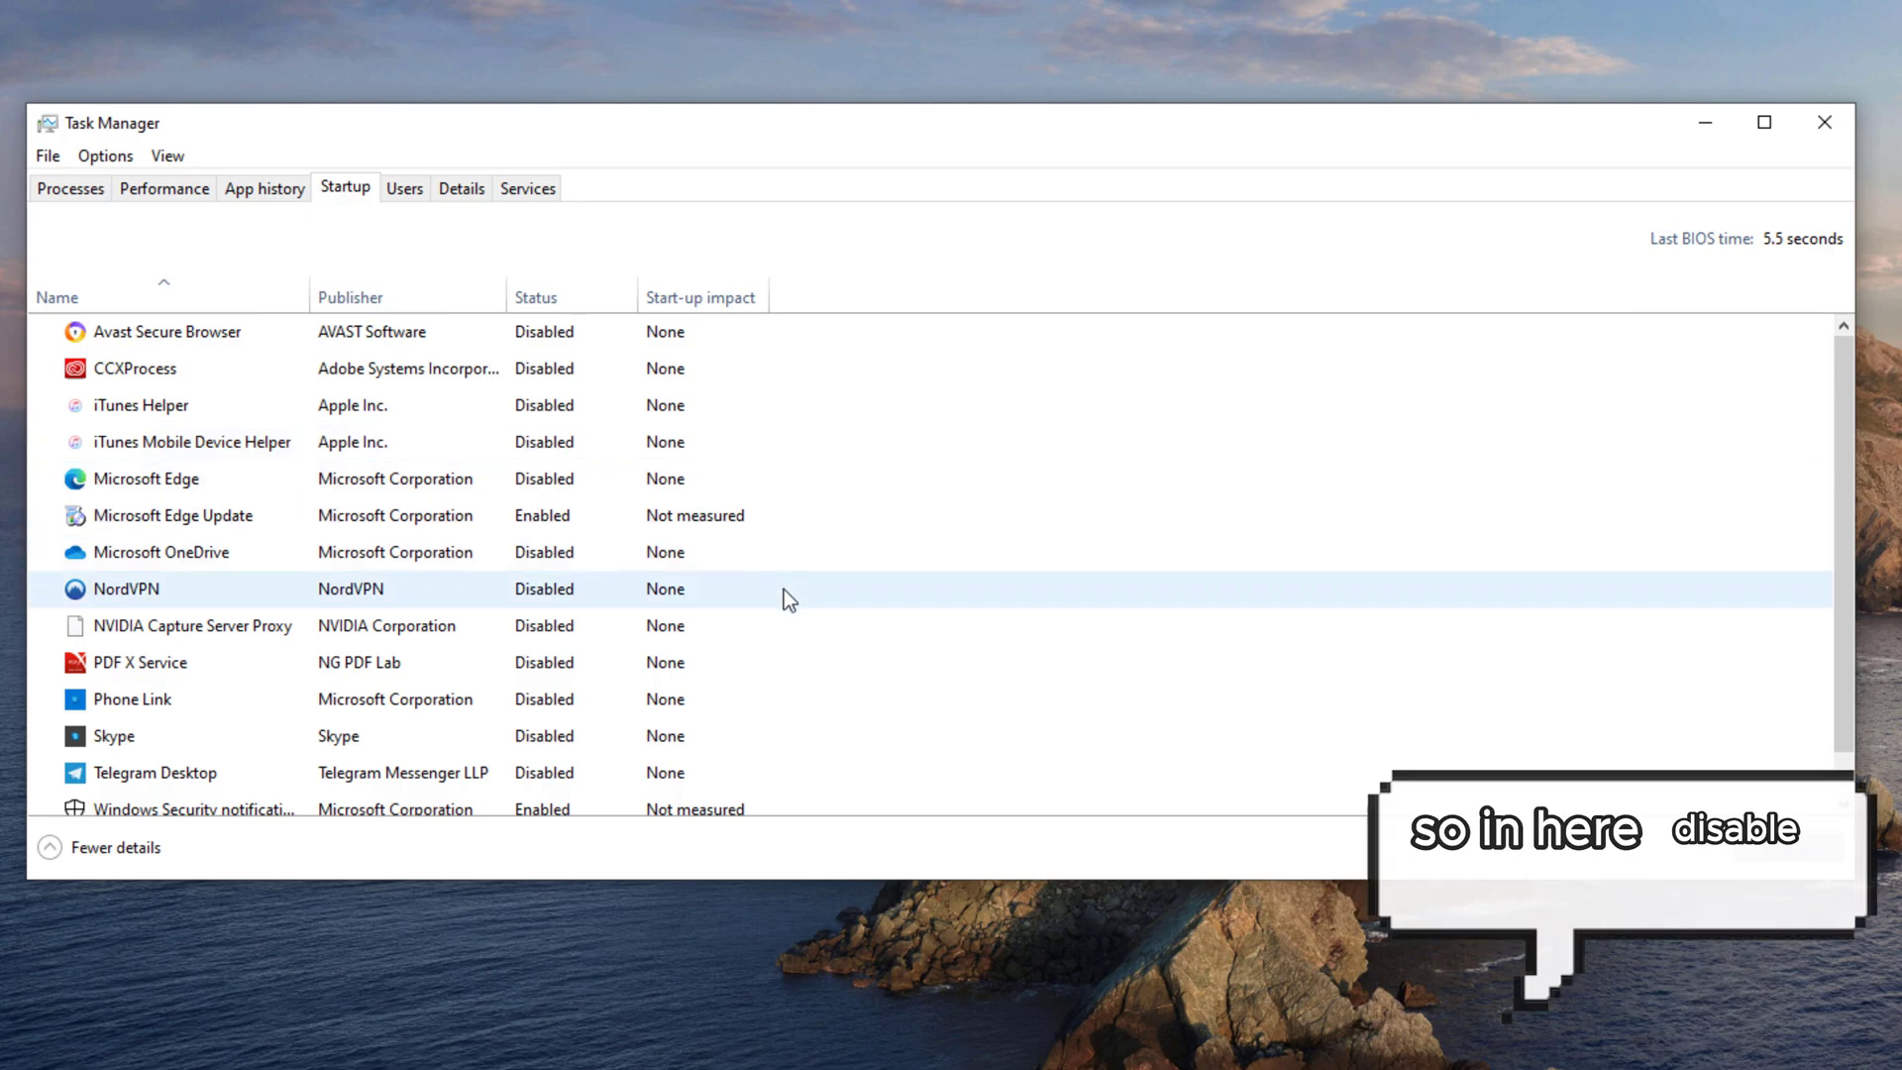
scroll(783, 590, "down", 1)
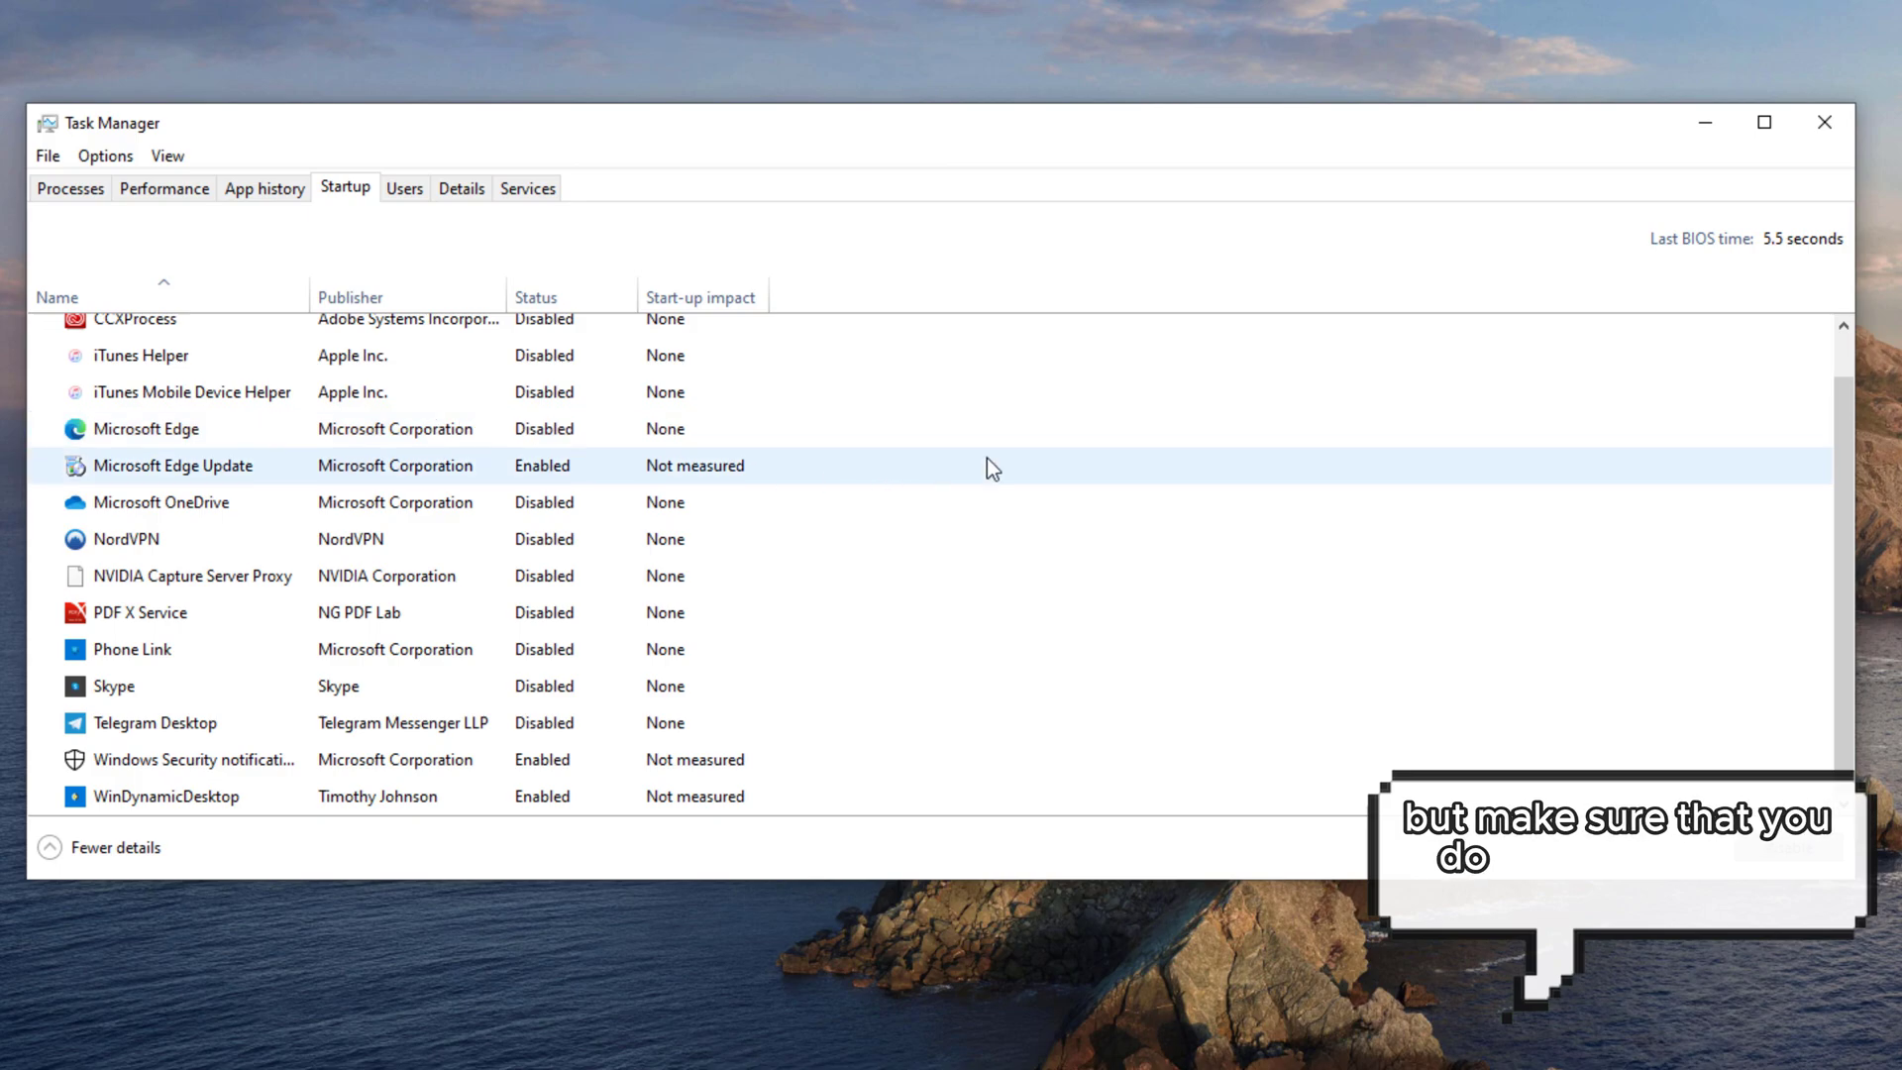
scroll(966, 763, "up", 1)
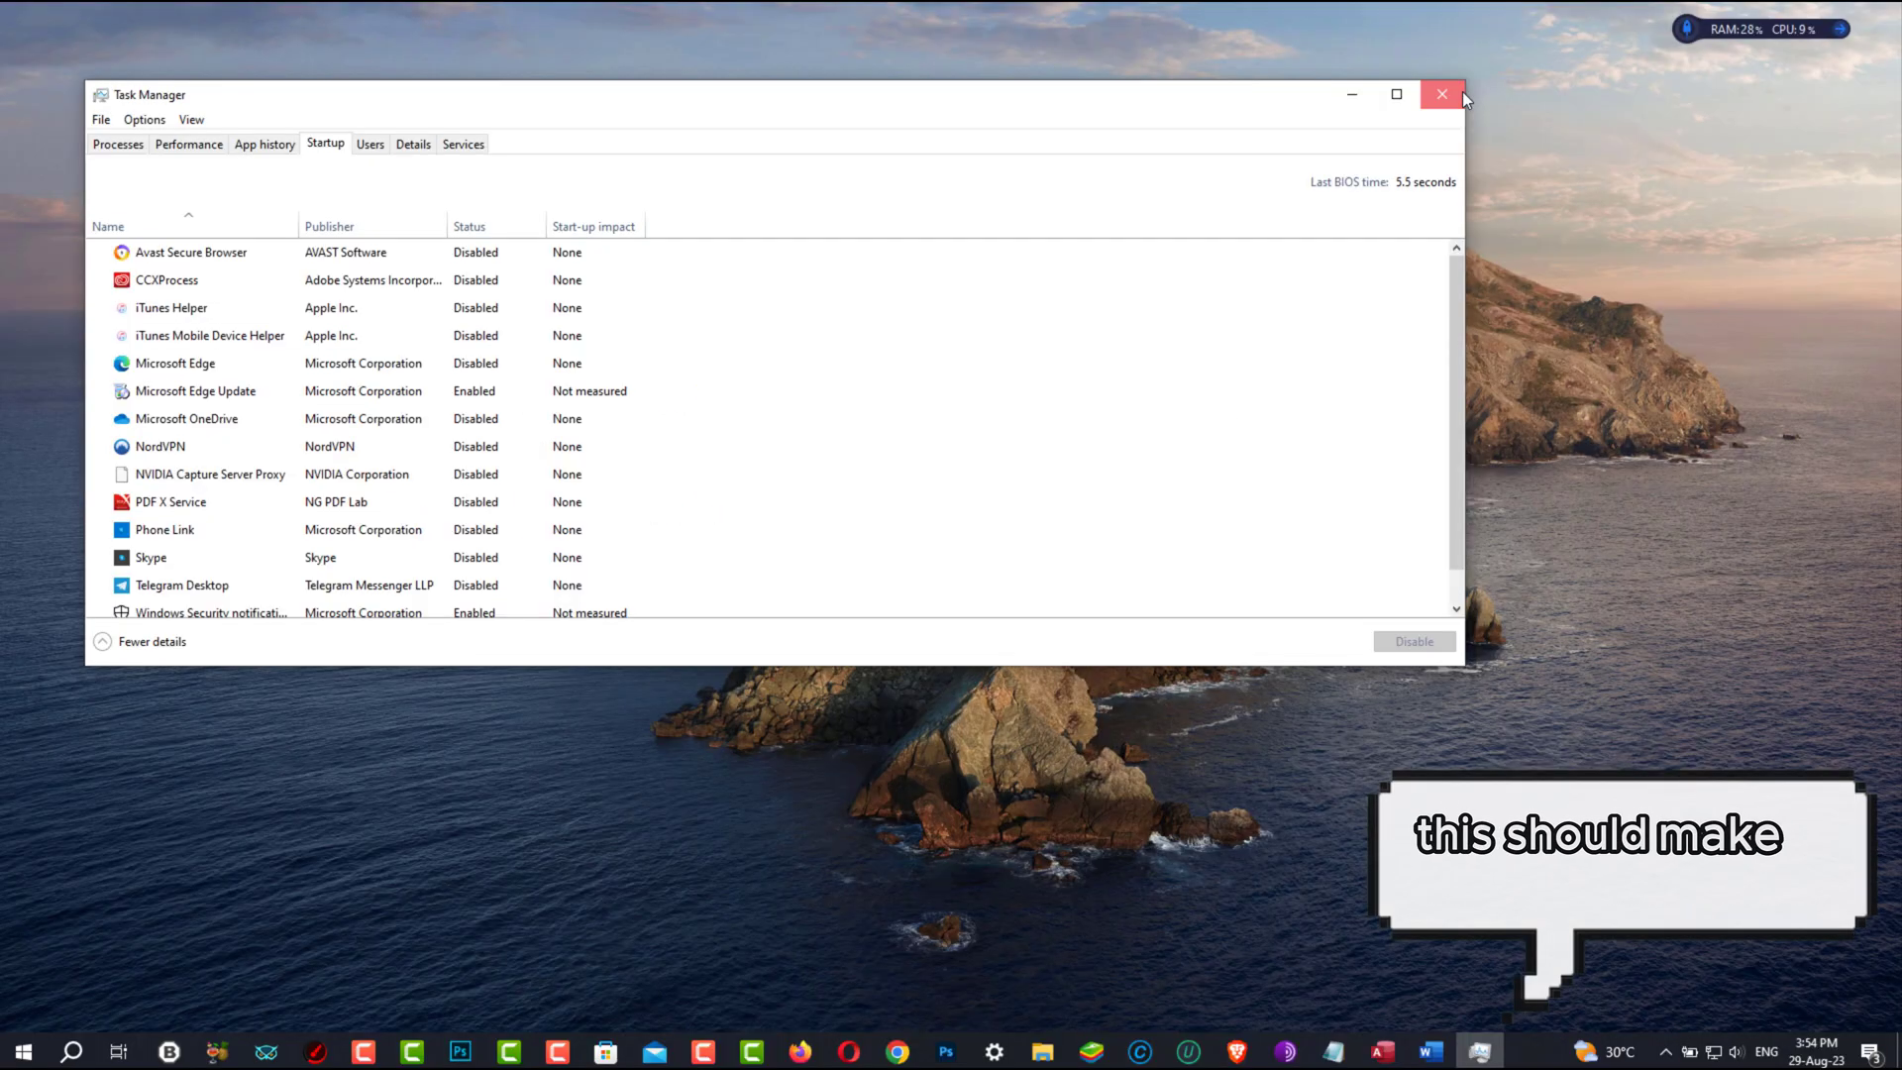
left_click(1824, 122)
left_click(70, 1051)
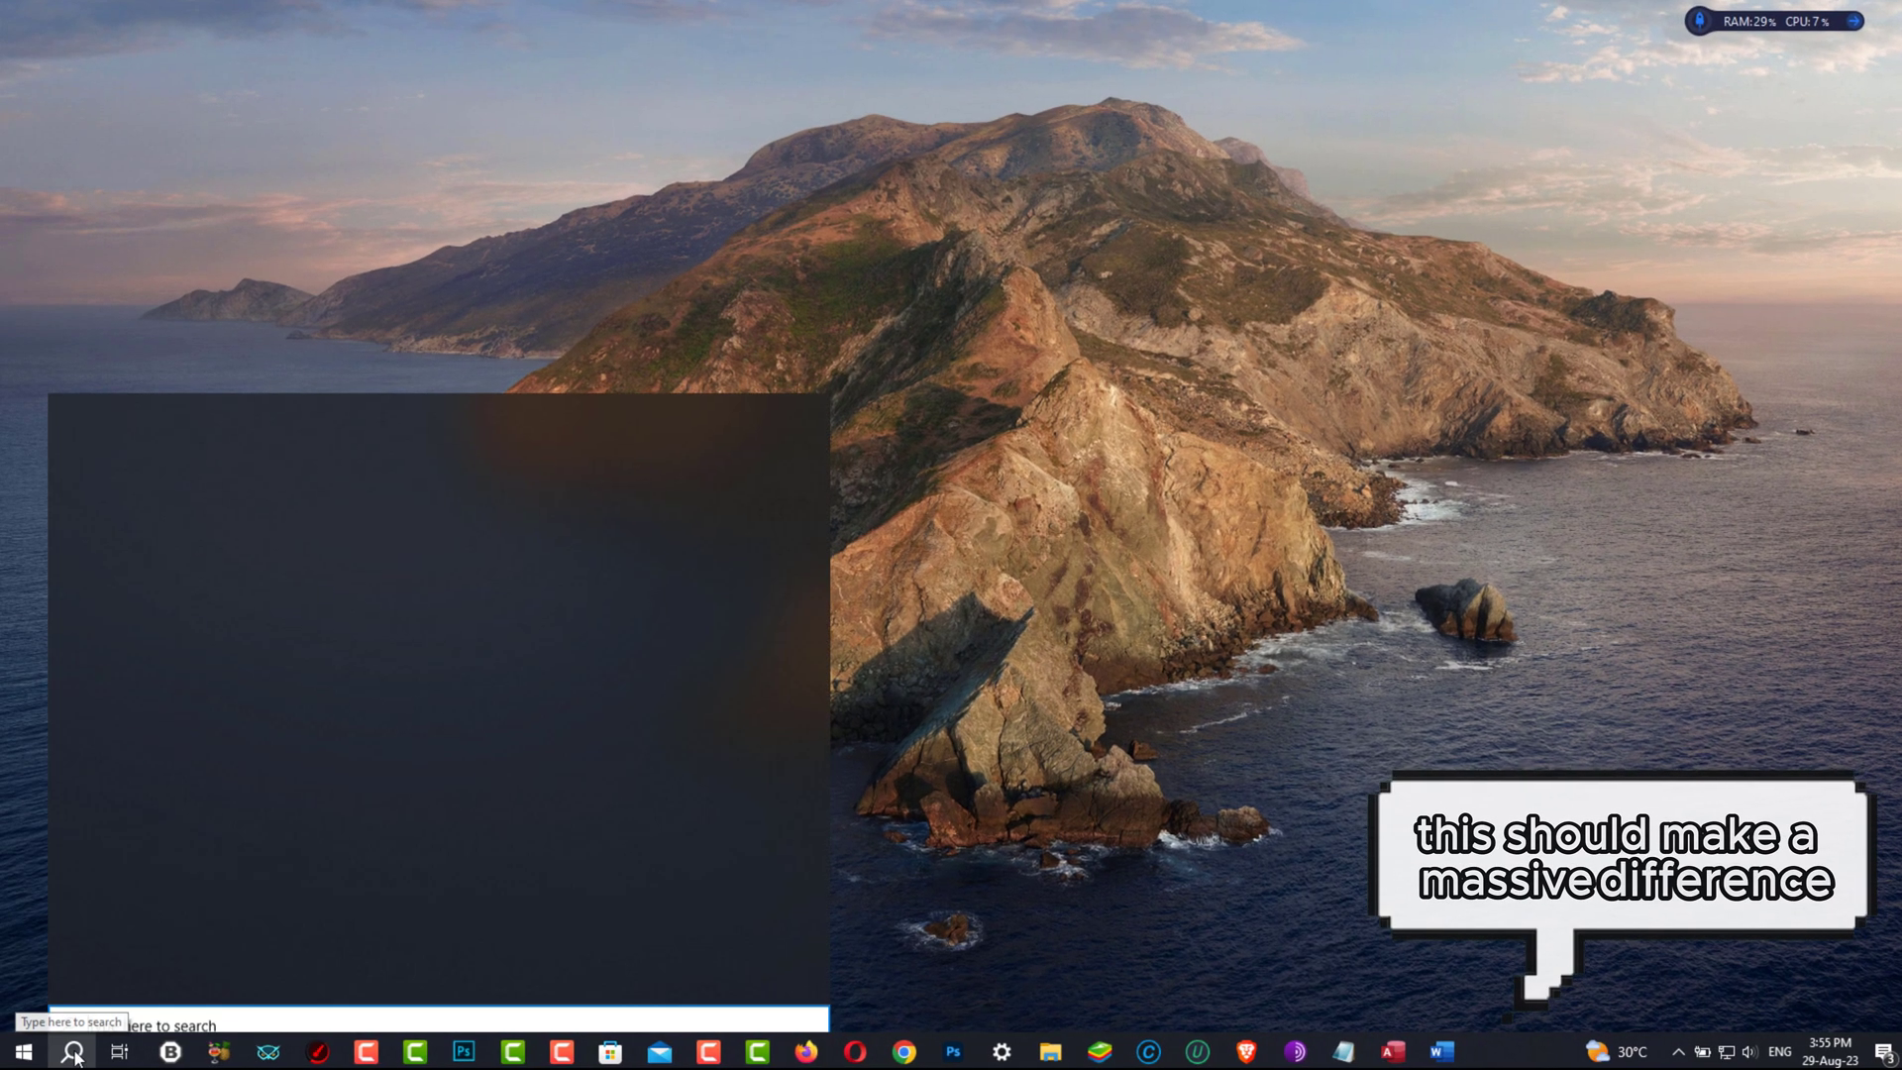
type("run")
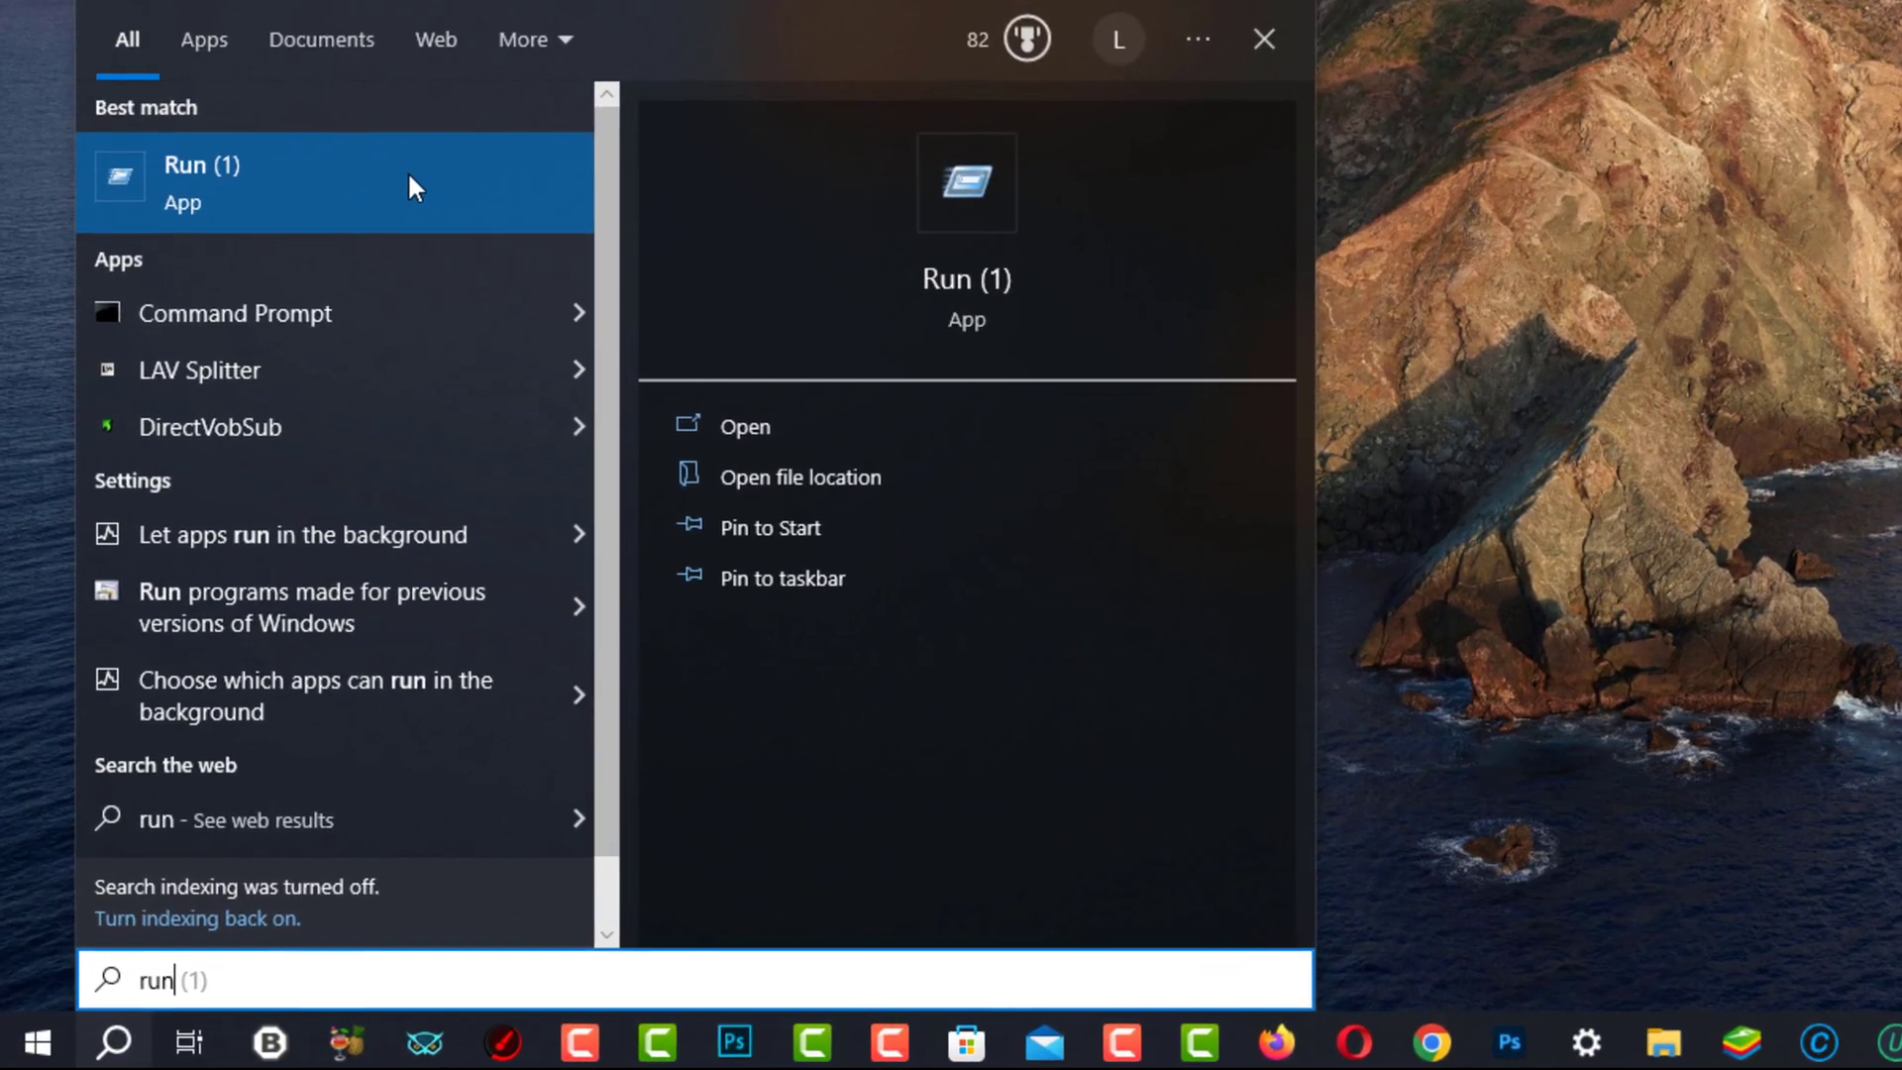
left_click(346, 332)
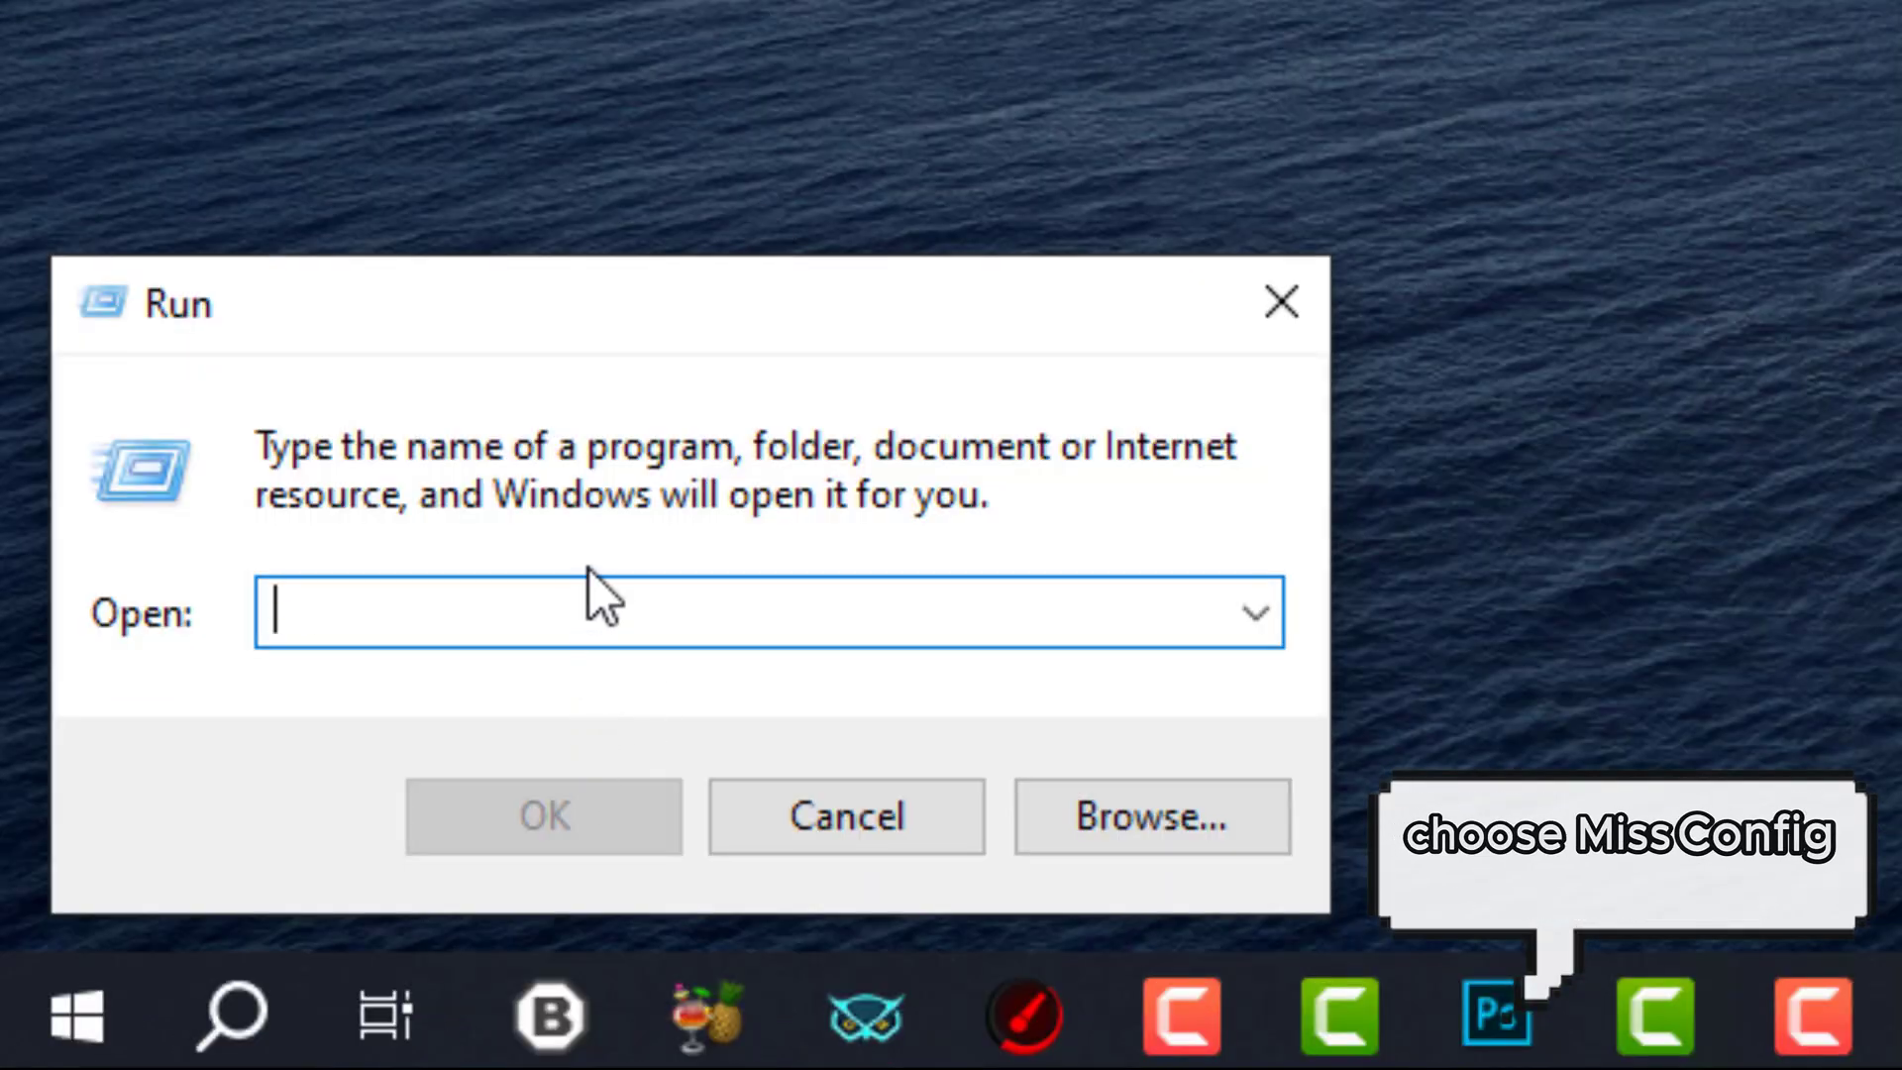
type("msconfig")
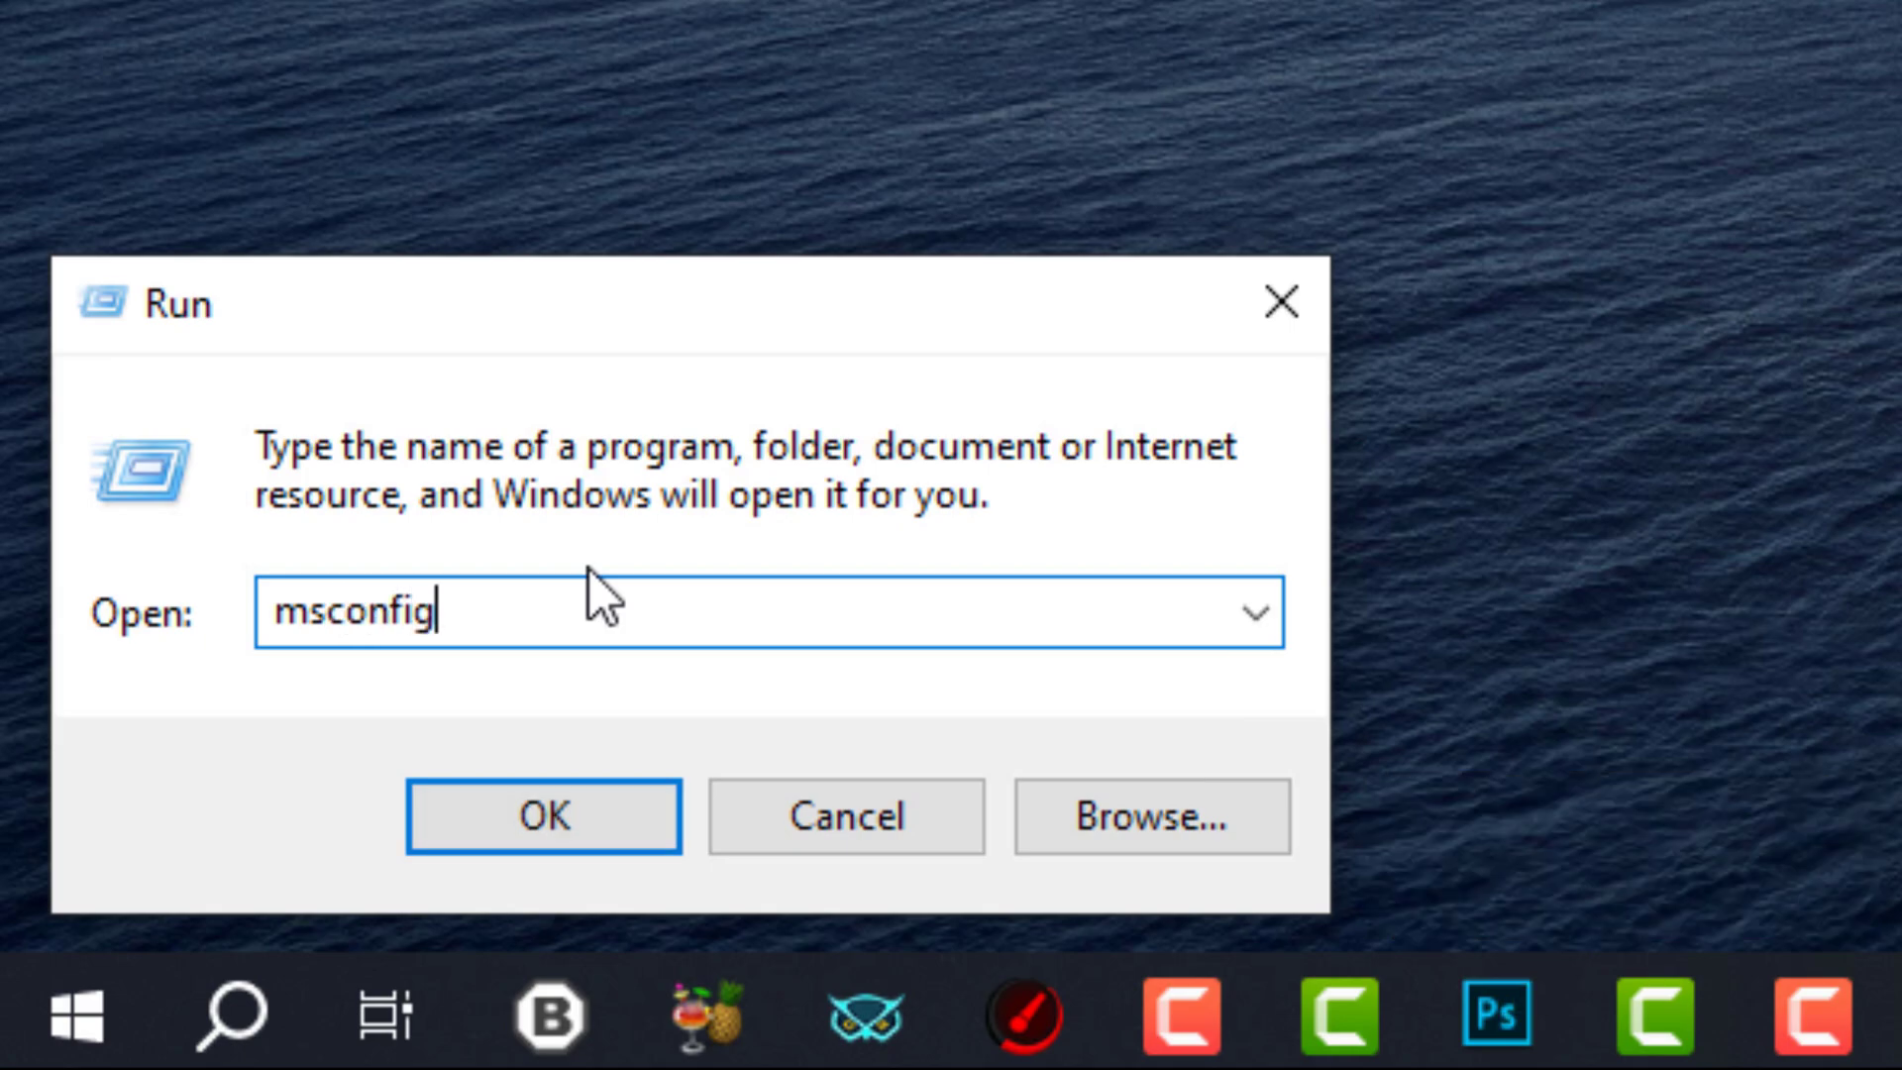
key("Return")
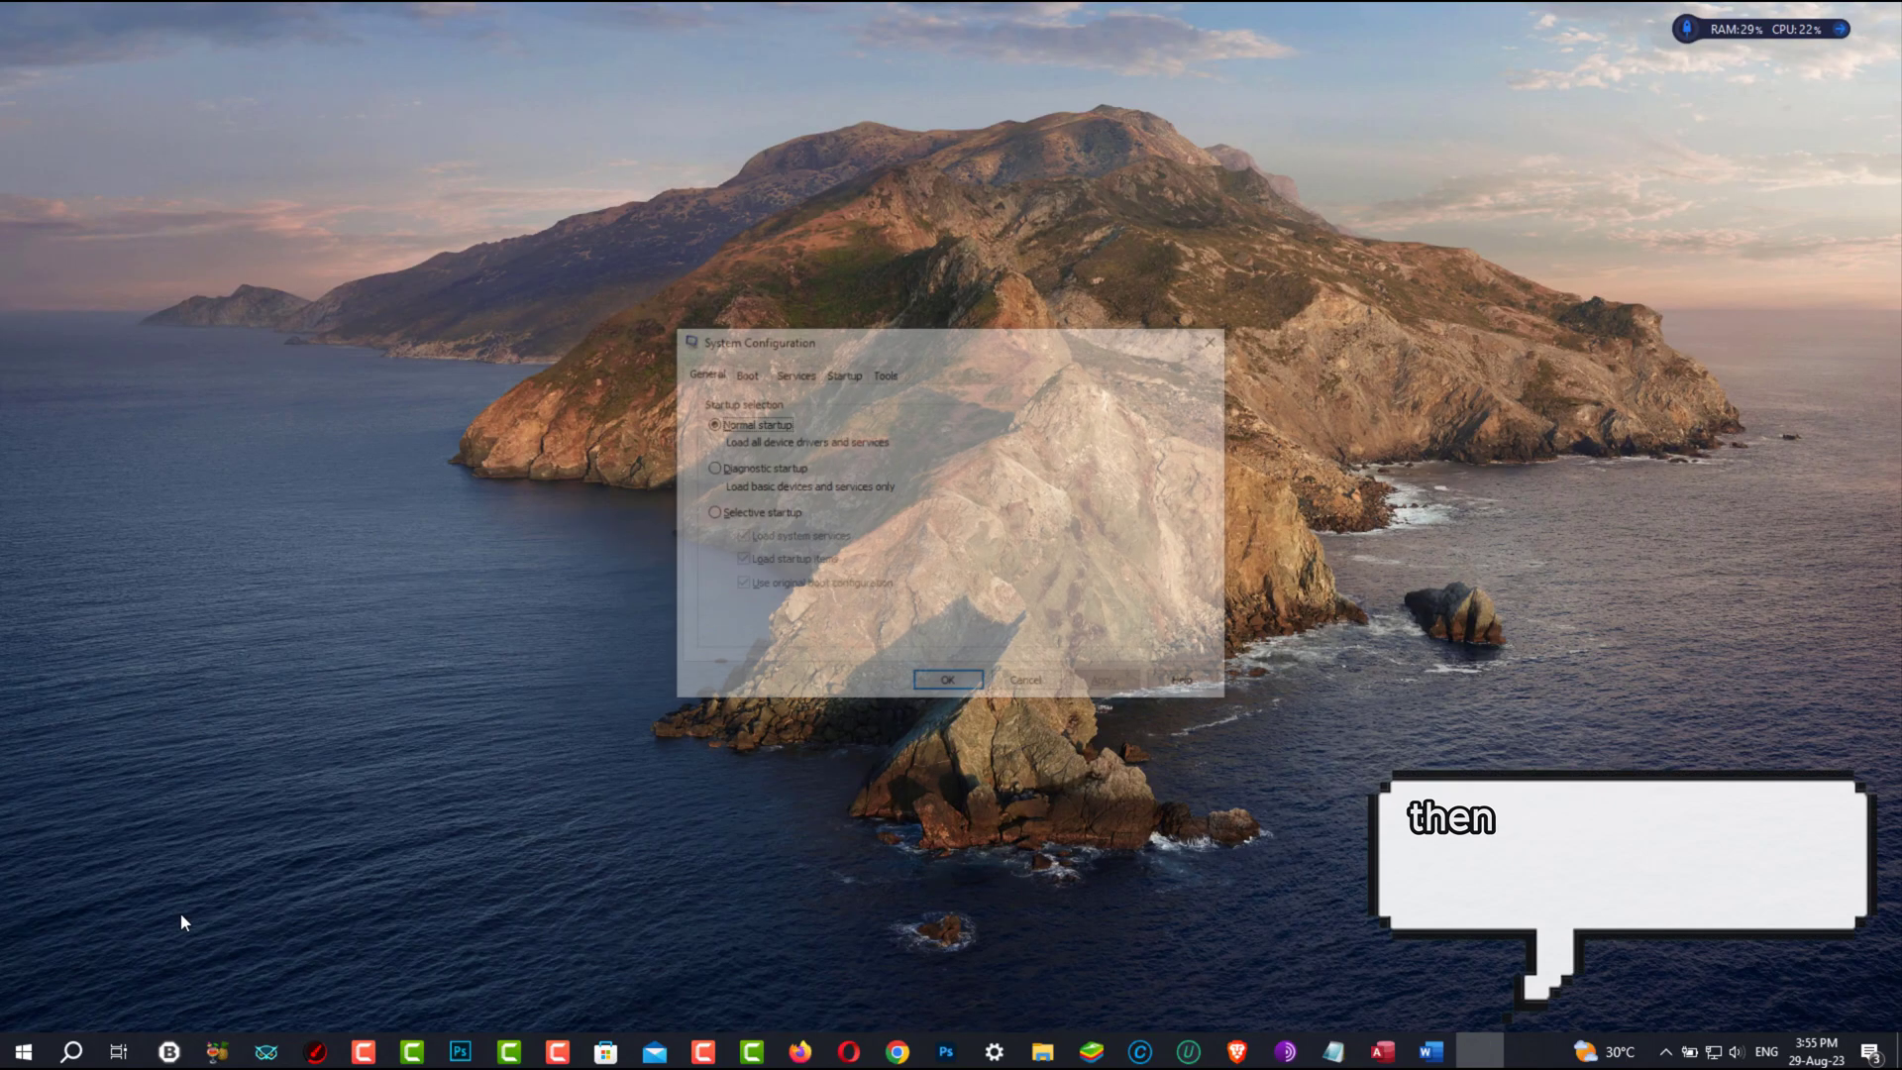
left_click(793, 371)
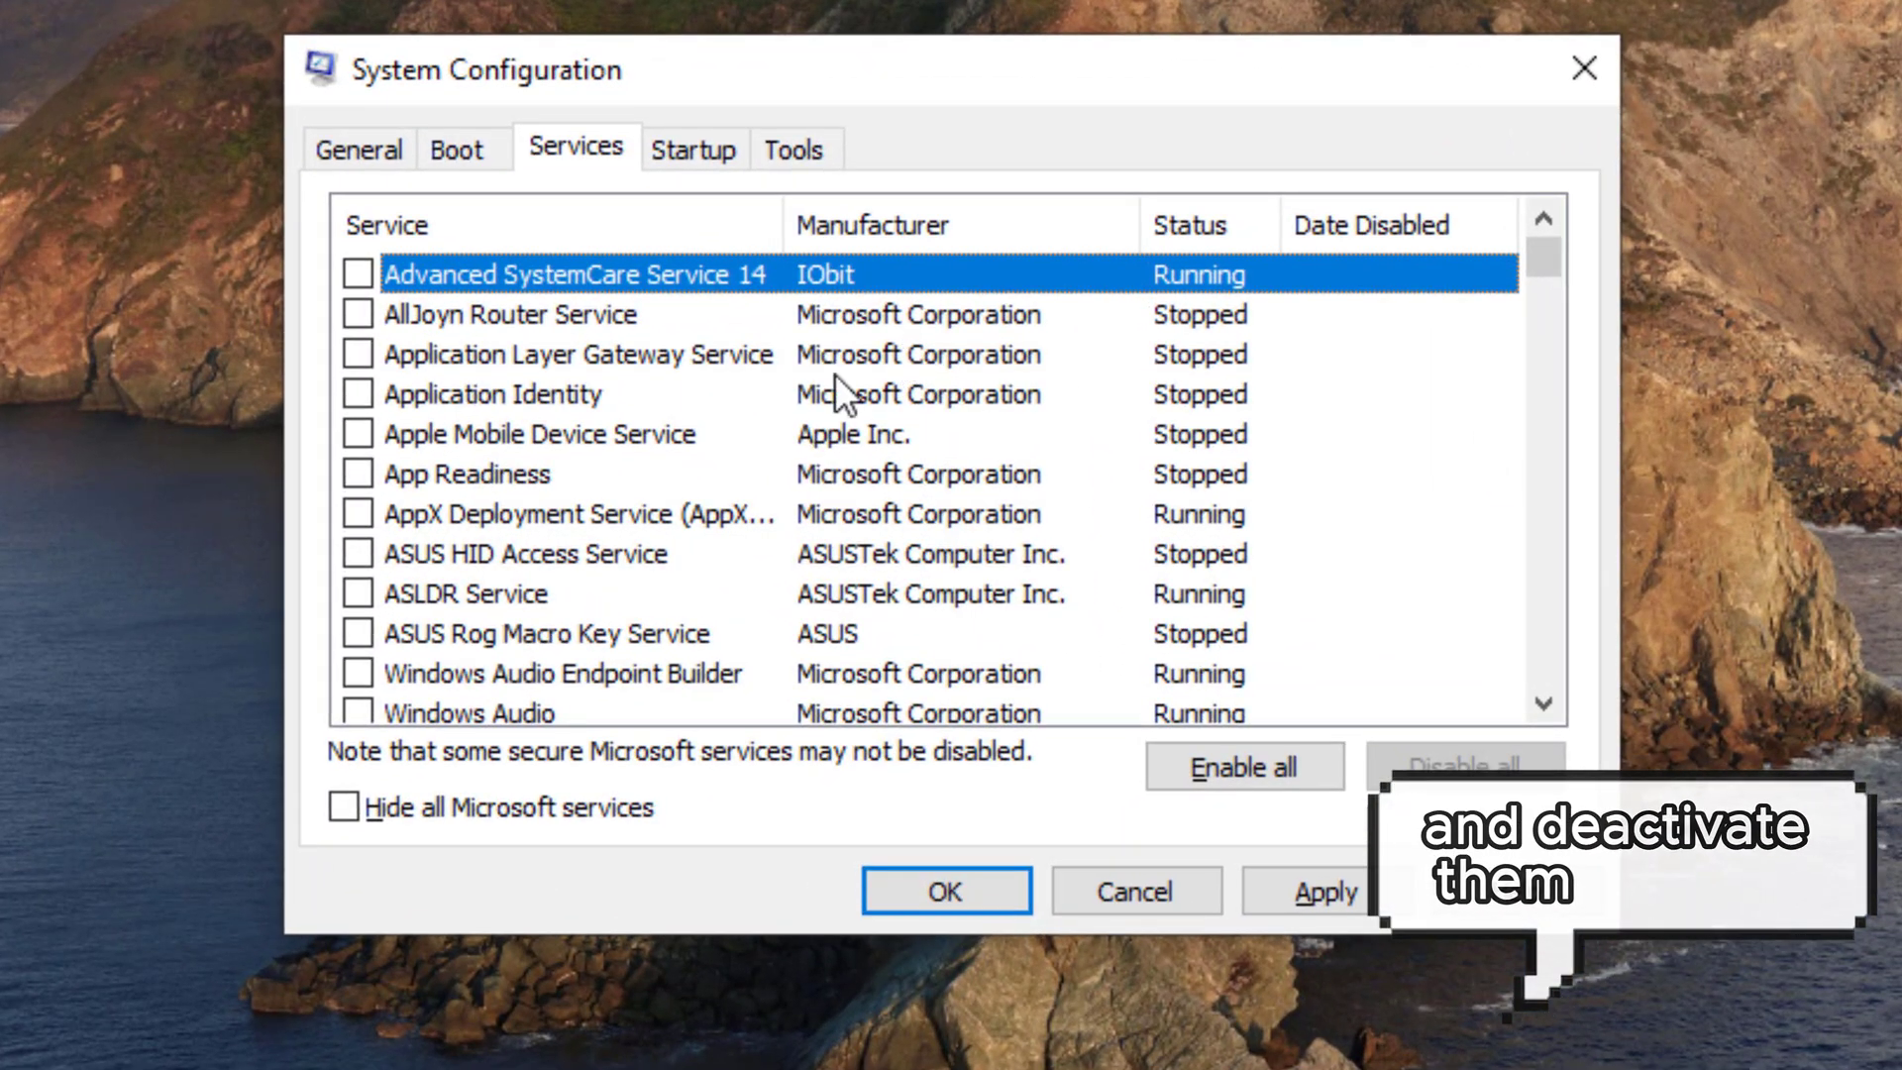
scroll(1100, 428, "down", 1)
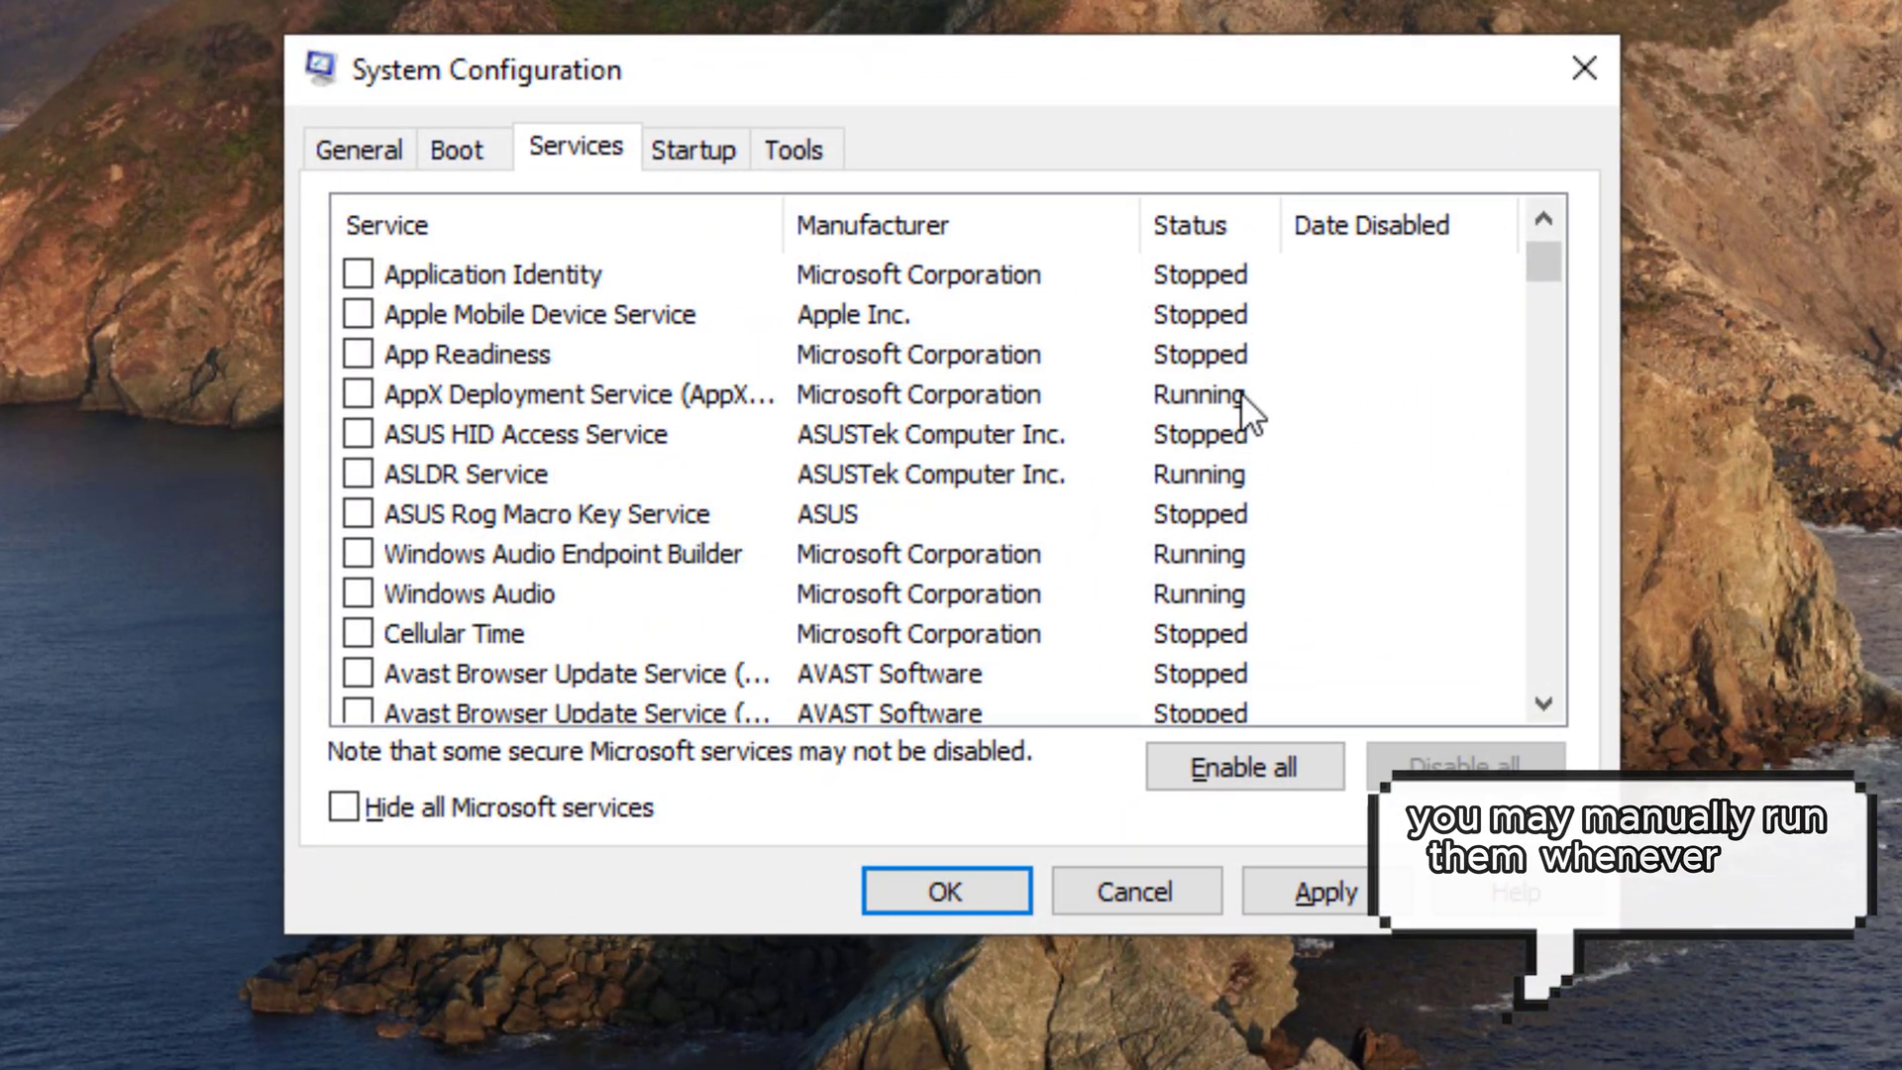
scroll(1240, 392, "down", 15)
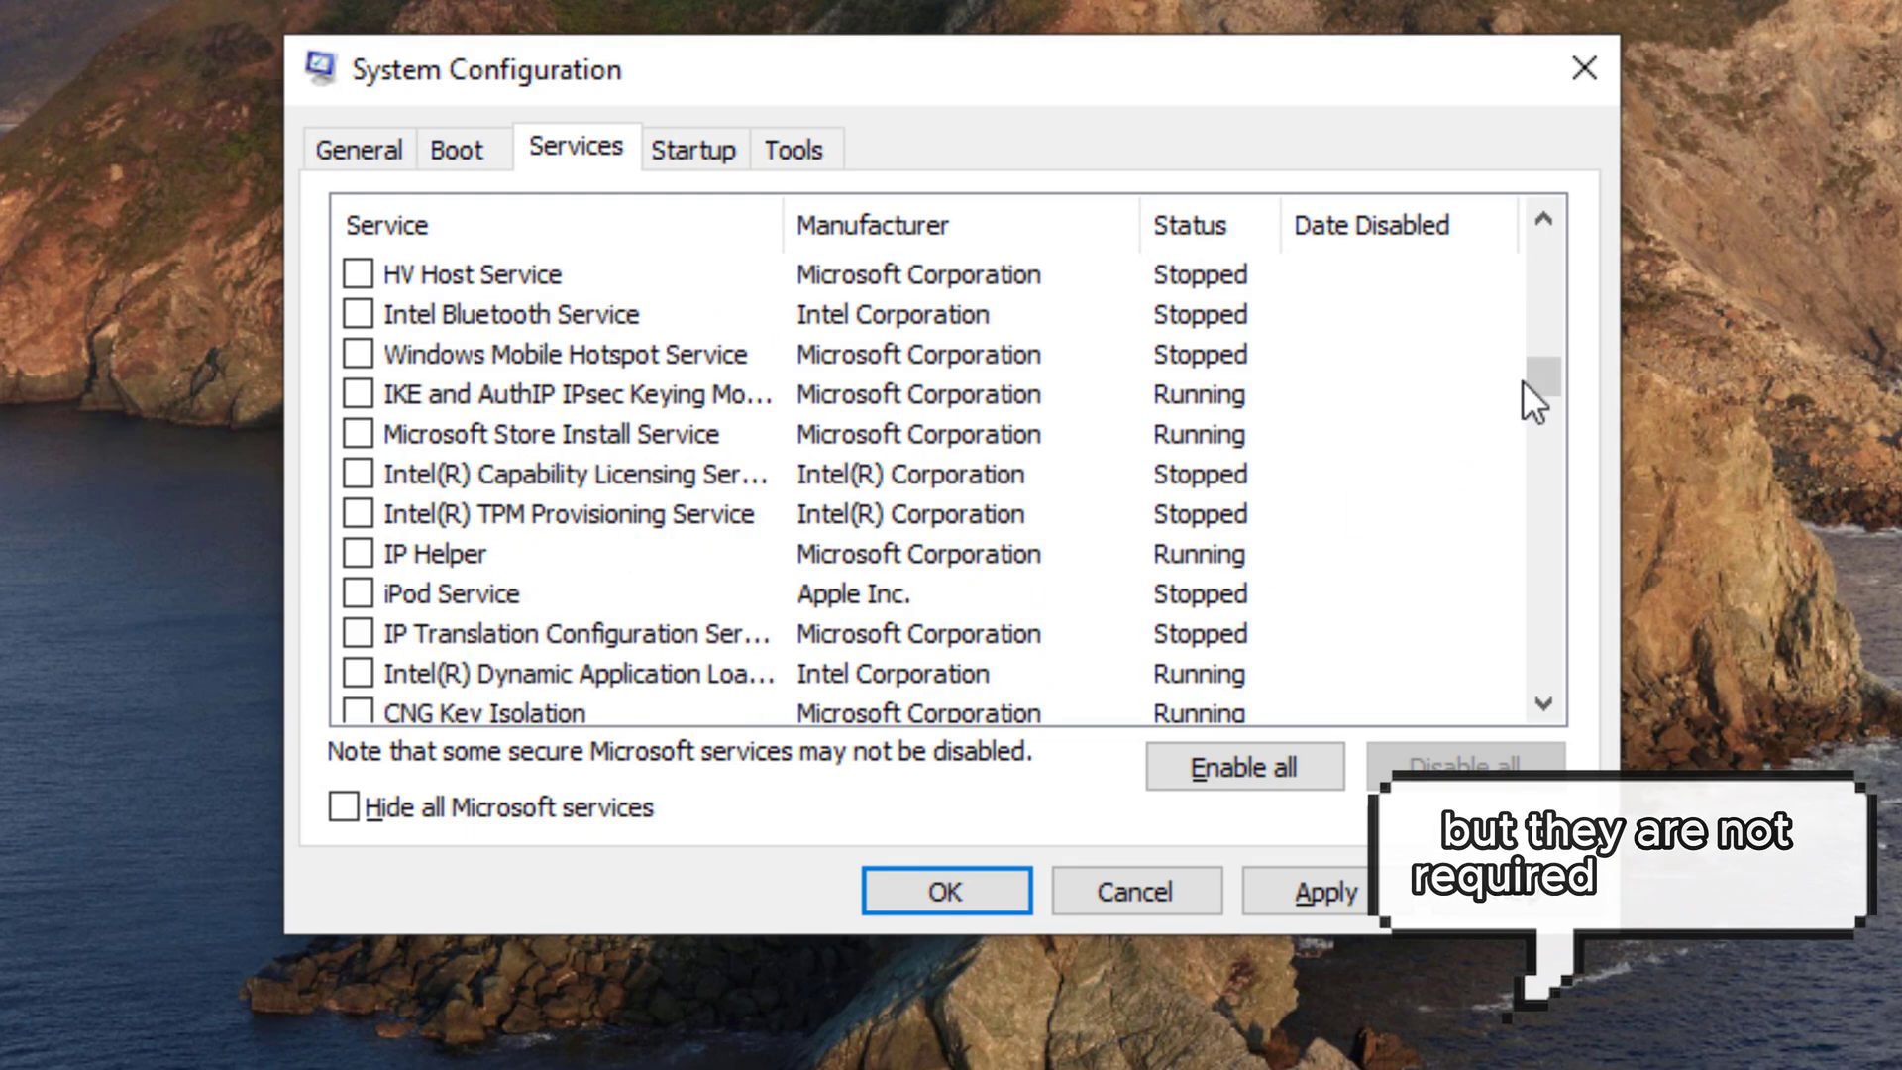
scroll(1112, 668, "down", 20)
scroll(1080, 634, "up", 6)
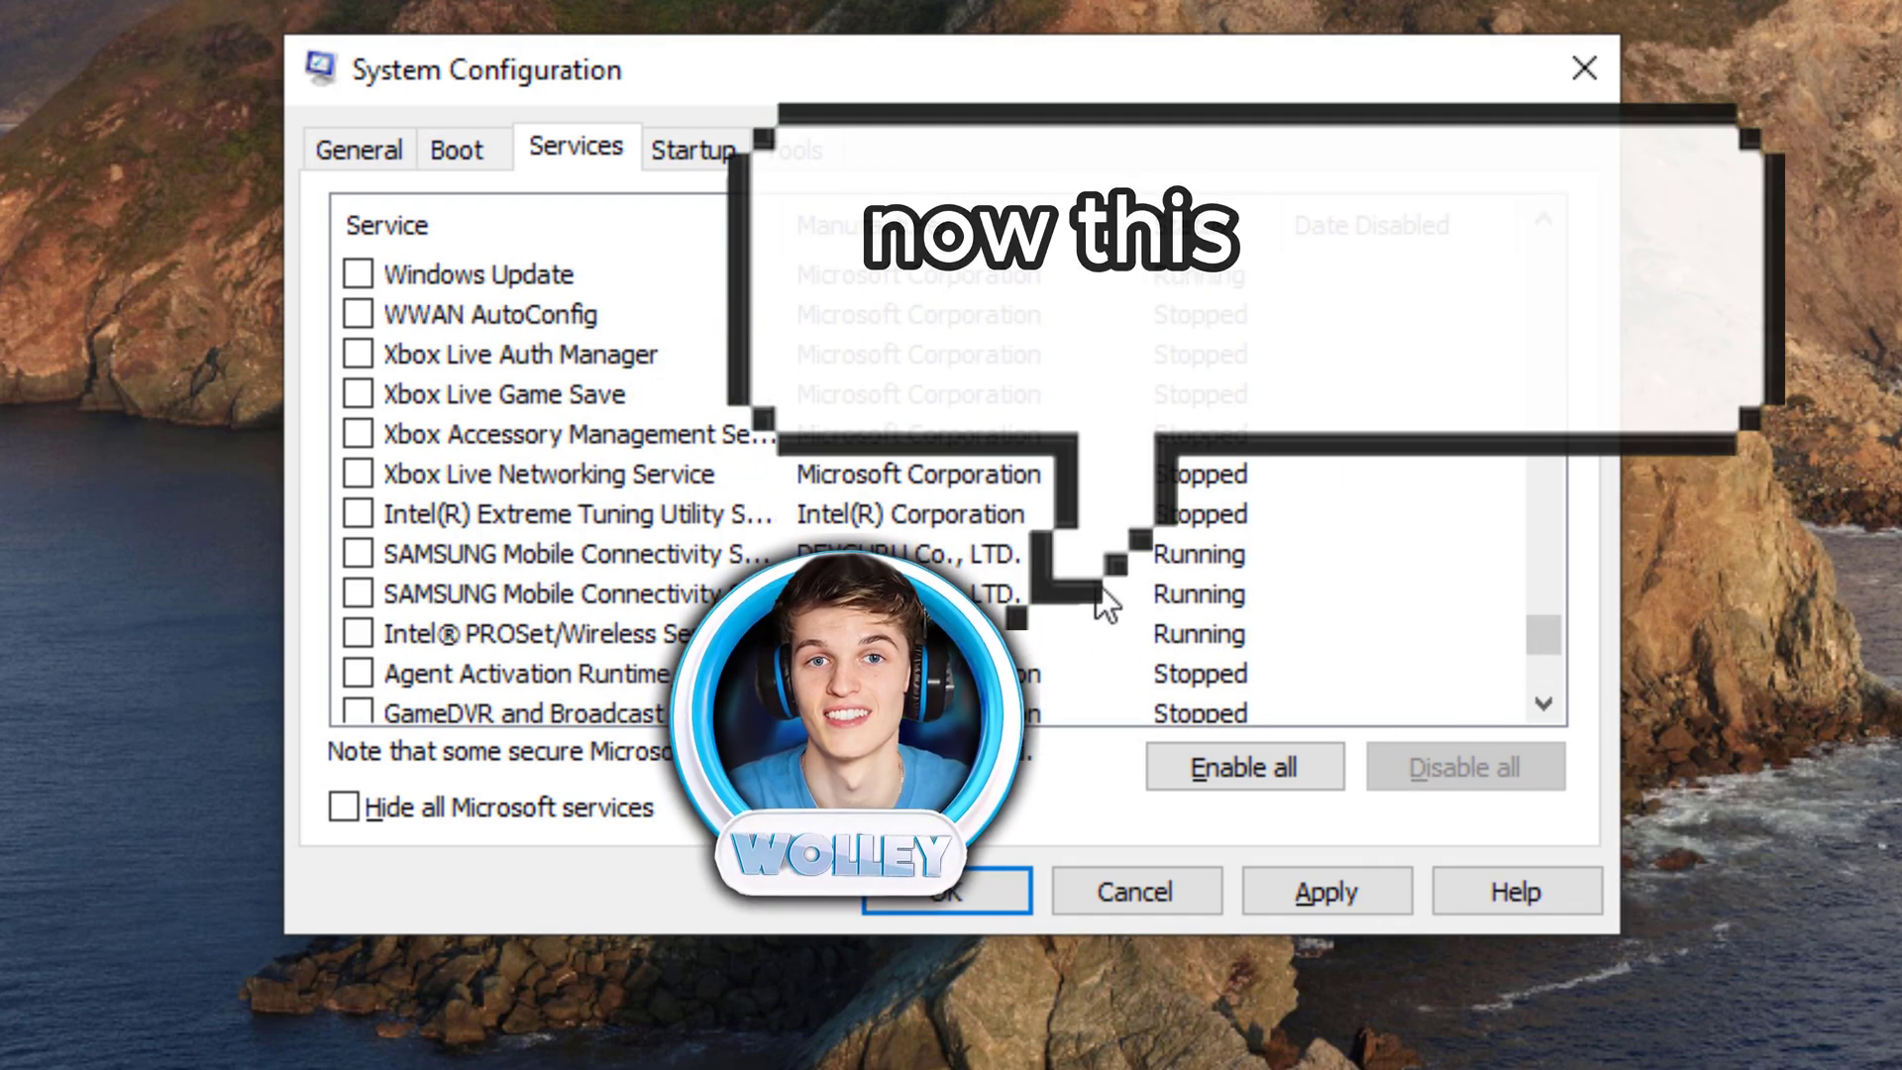
scroll(1107, 605, "up", 6)
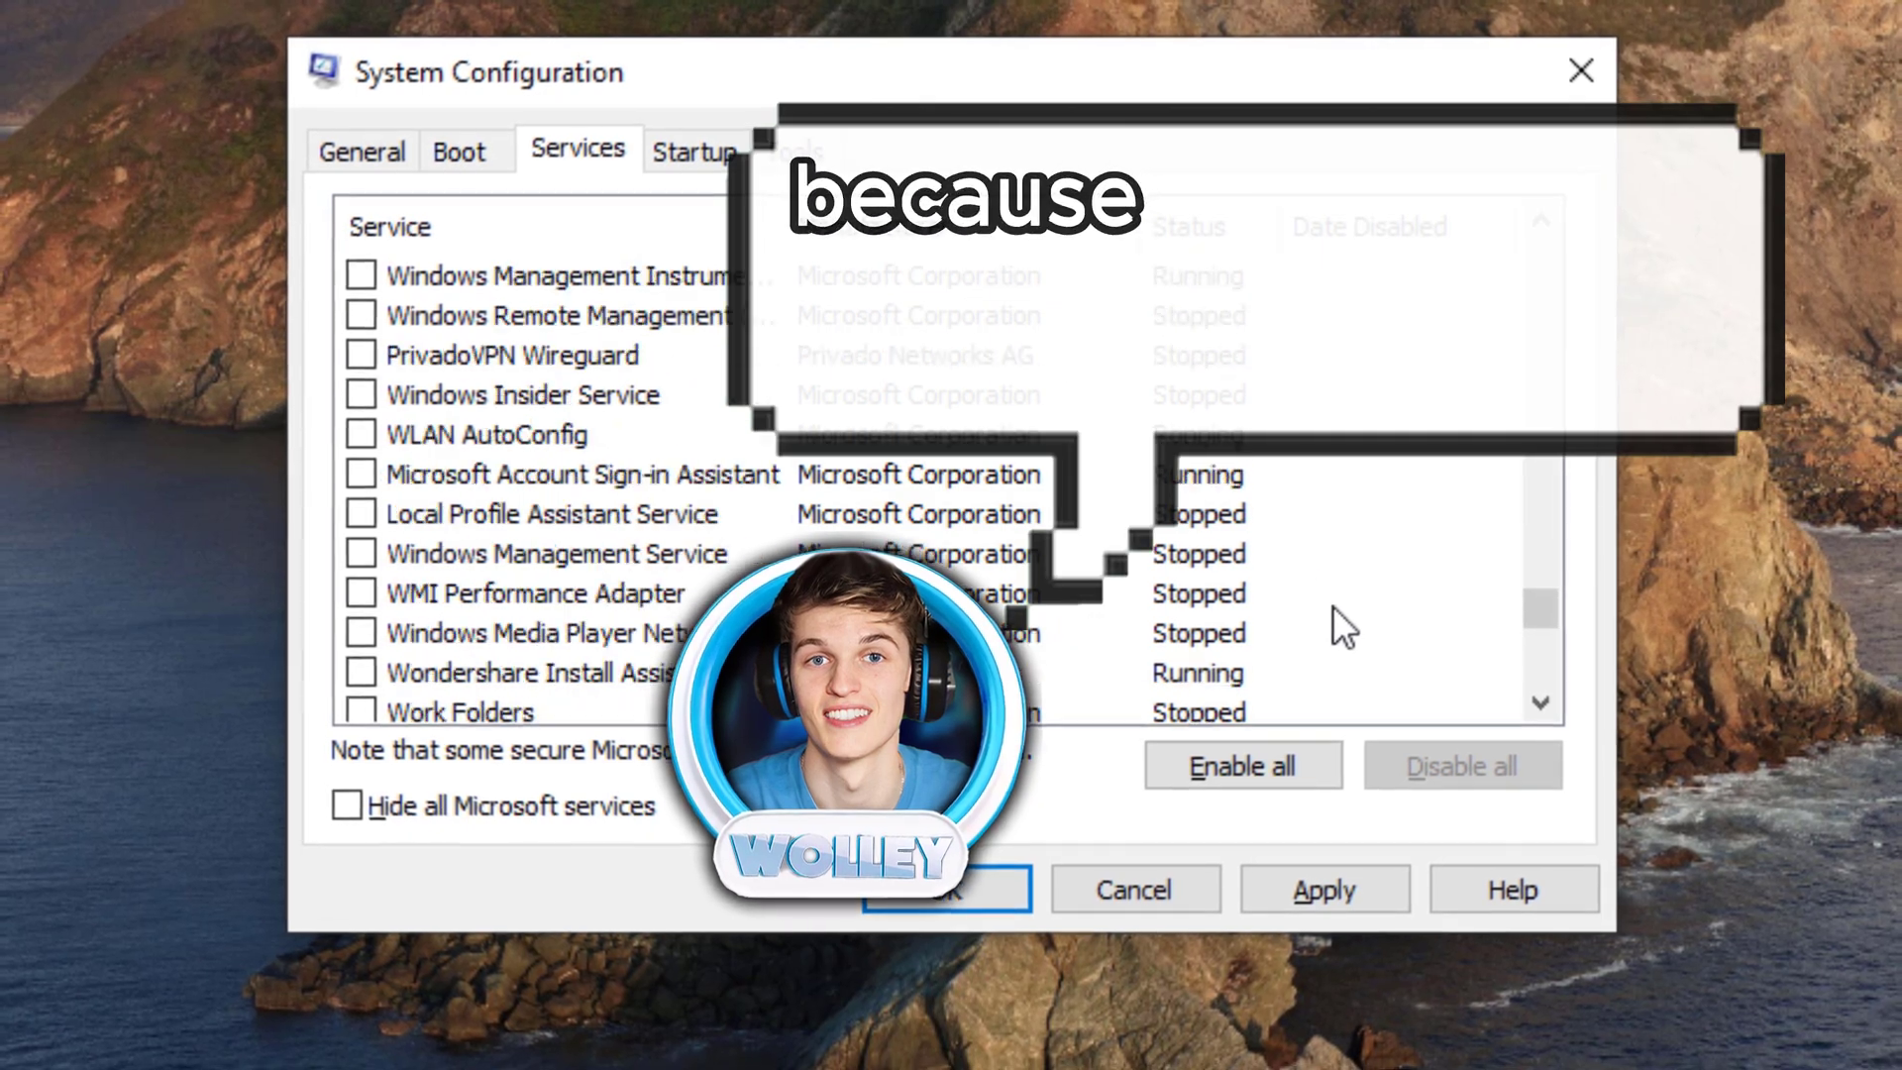
scroll(1231, 611, "up", 4)
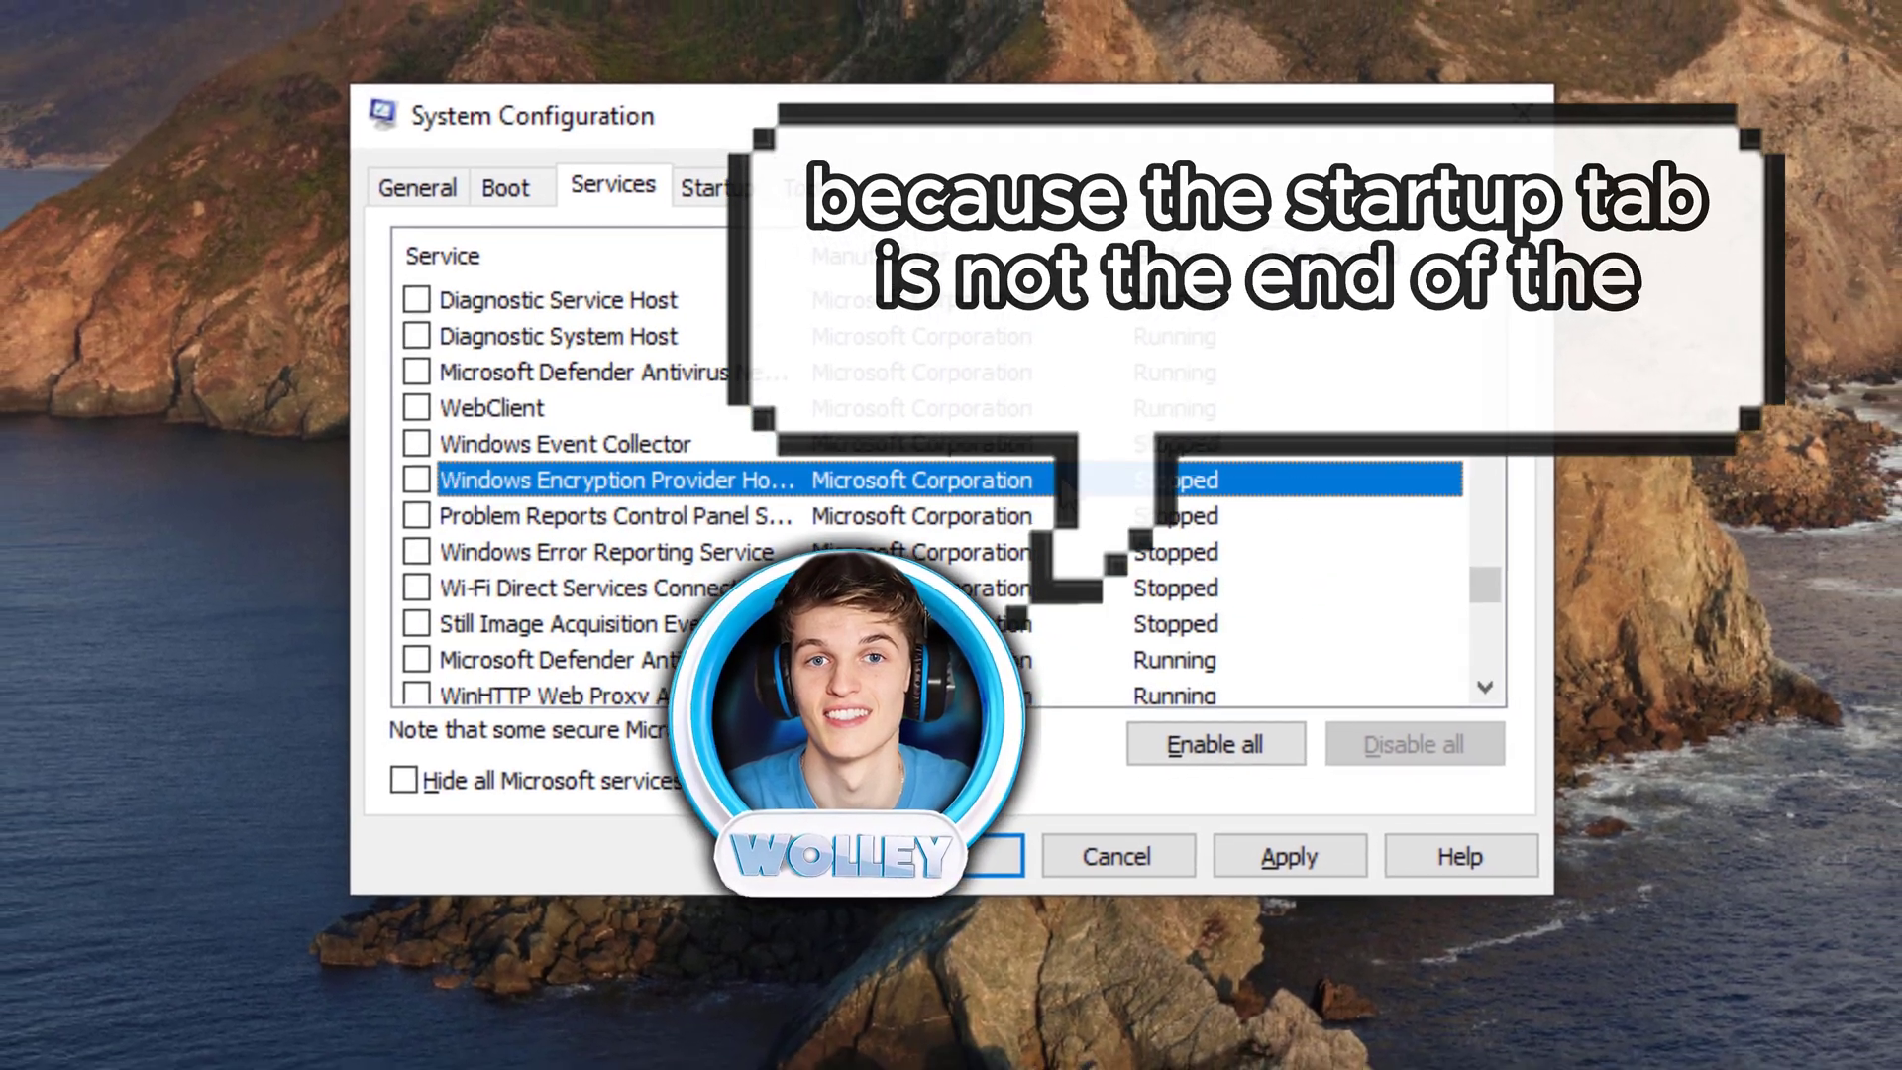
scroll(1107, 614, "up", 12)
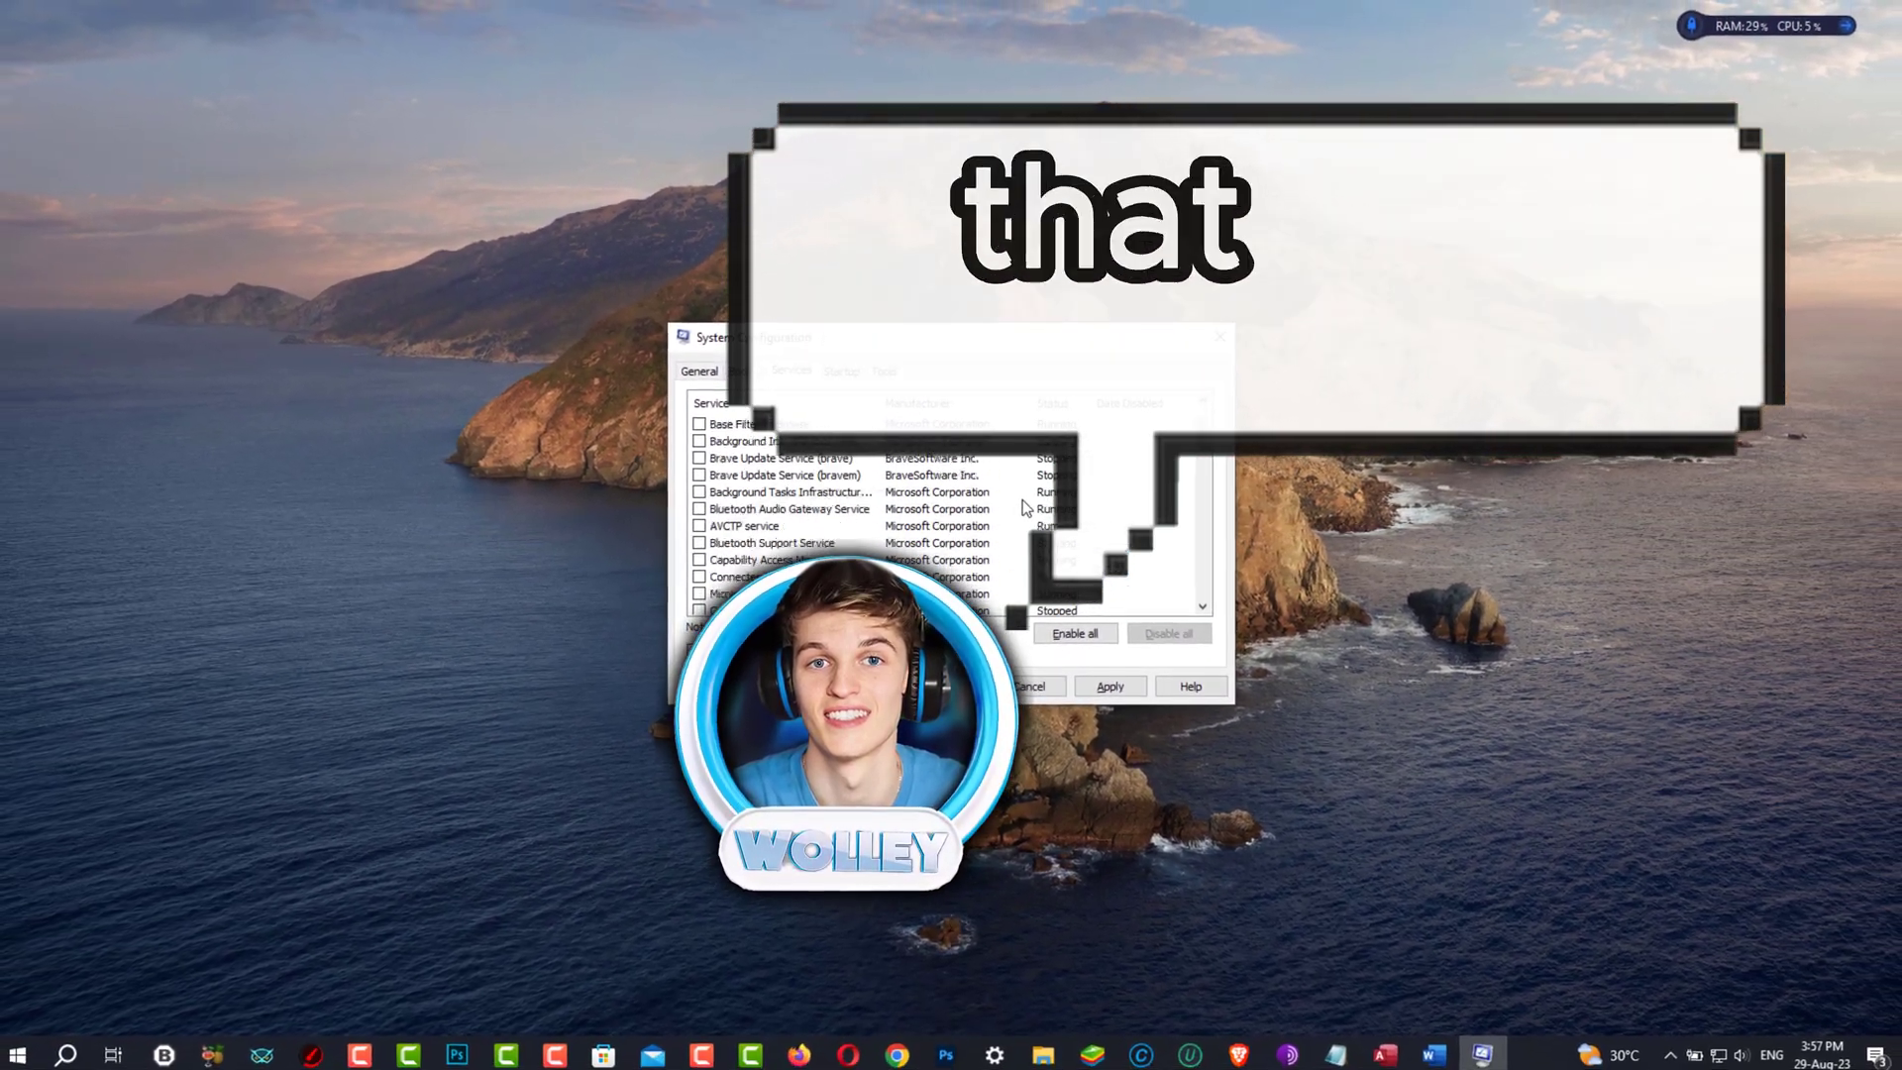
left_click(1038, 685)
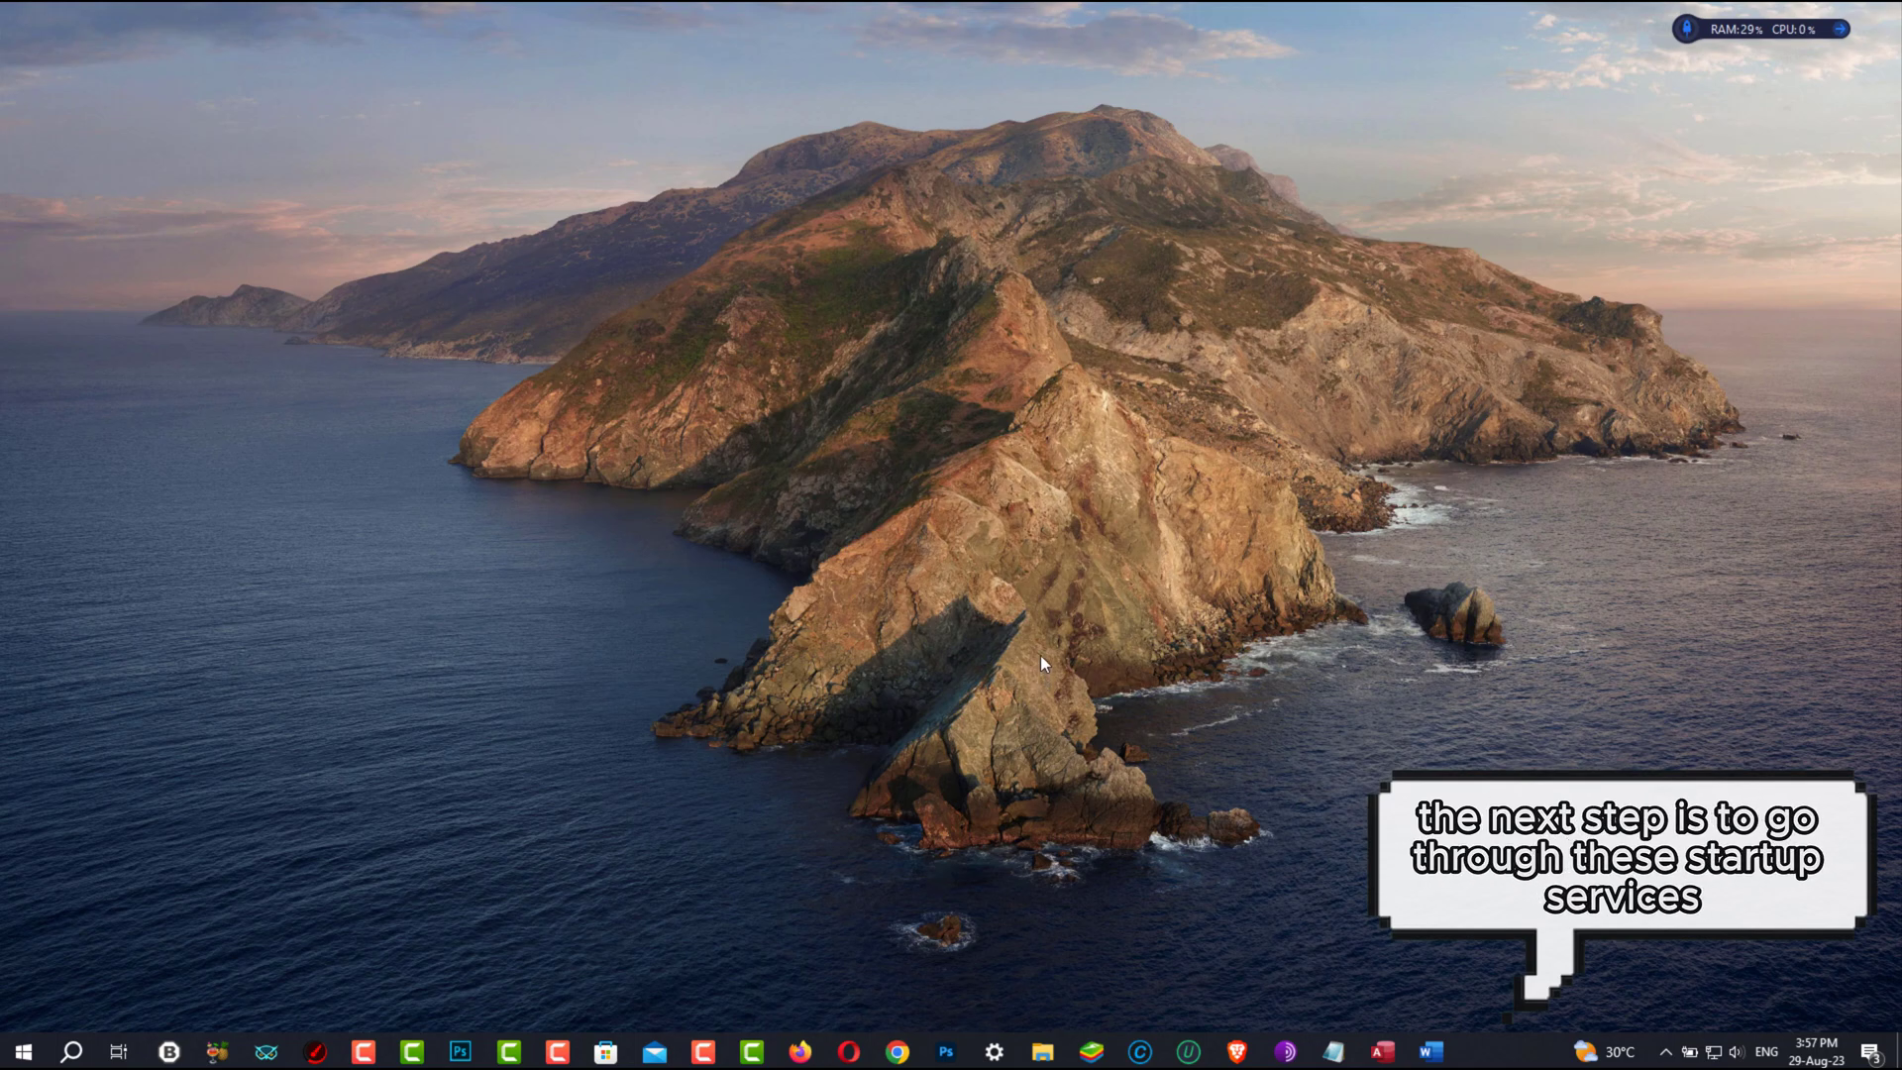
Launch the Services console with services.msc and widen its Startup Type column
left_click(70, 1052)
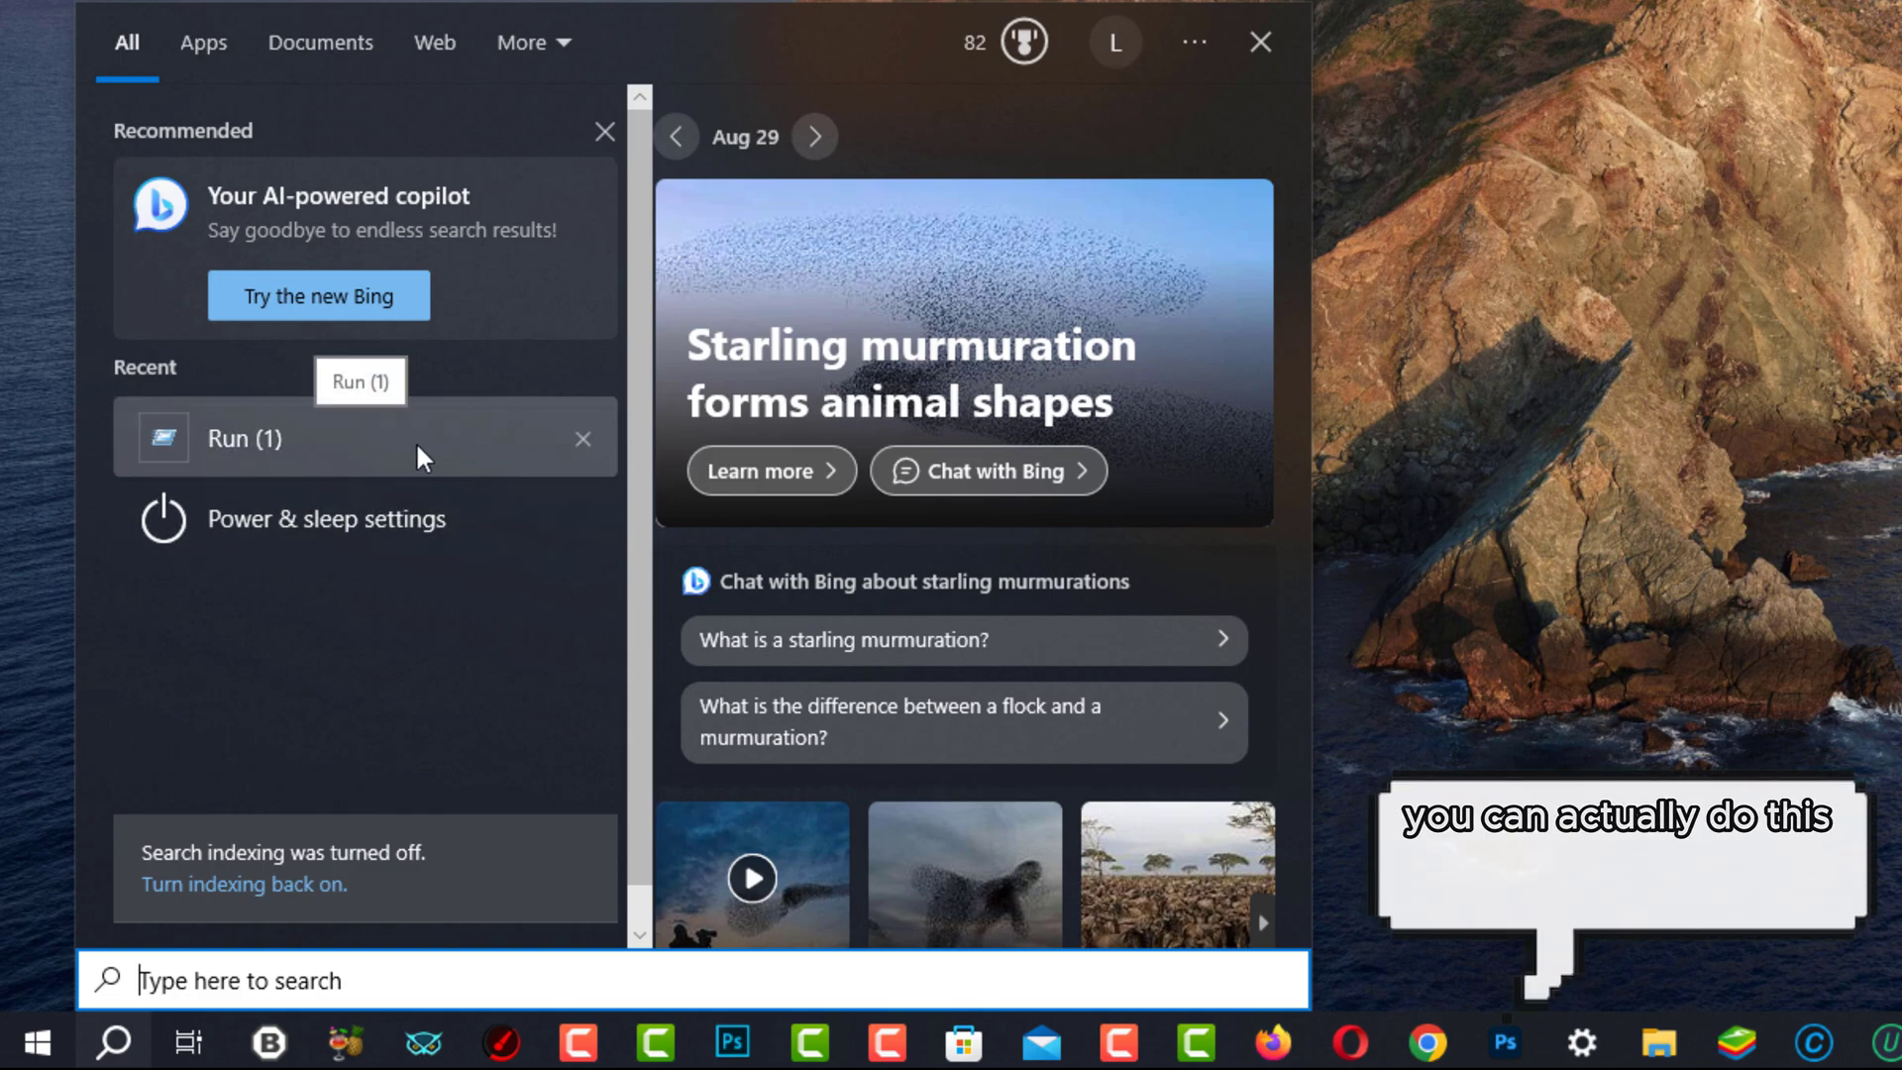
left_click(414, 442)
type("services.ms")
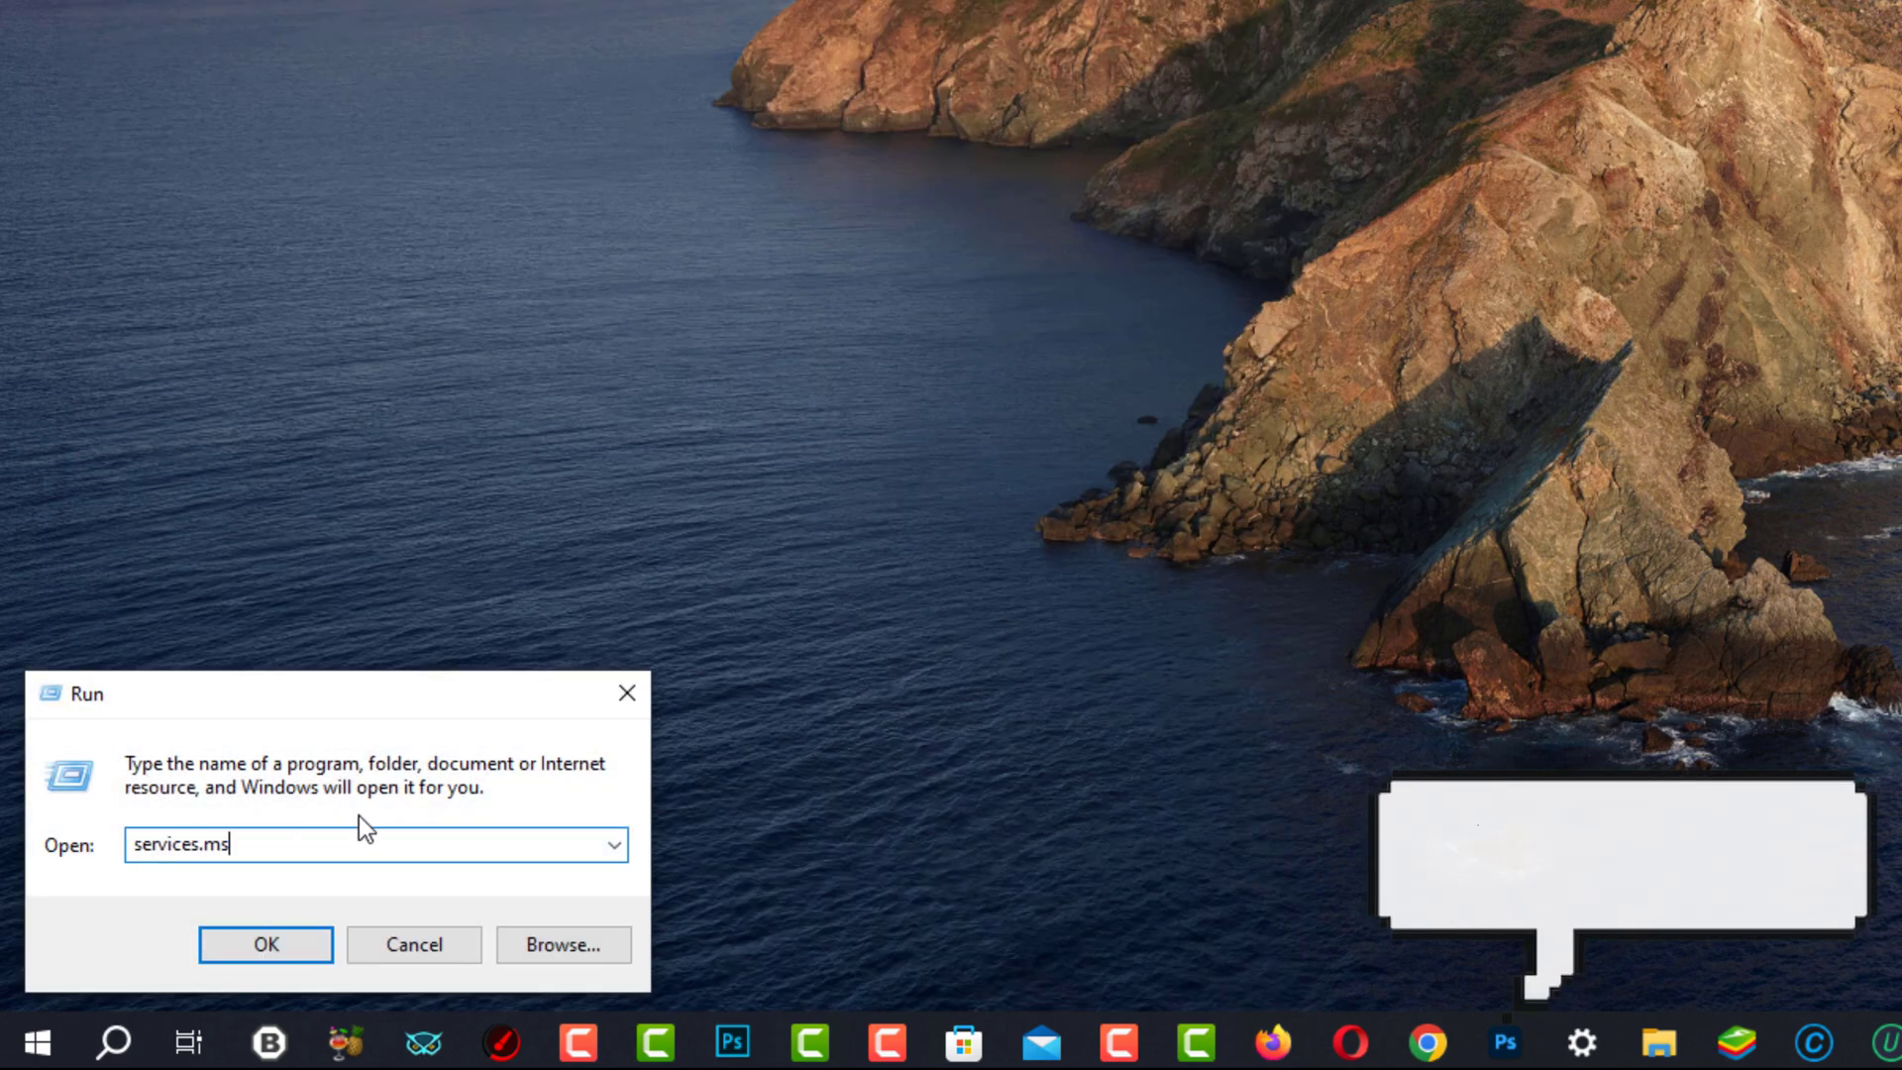
type("c")
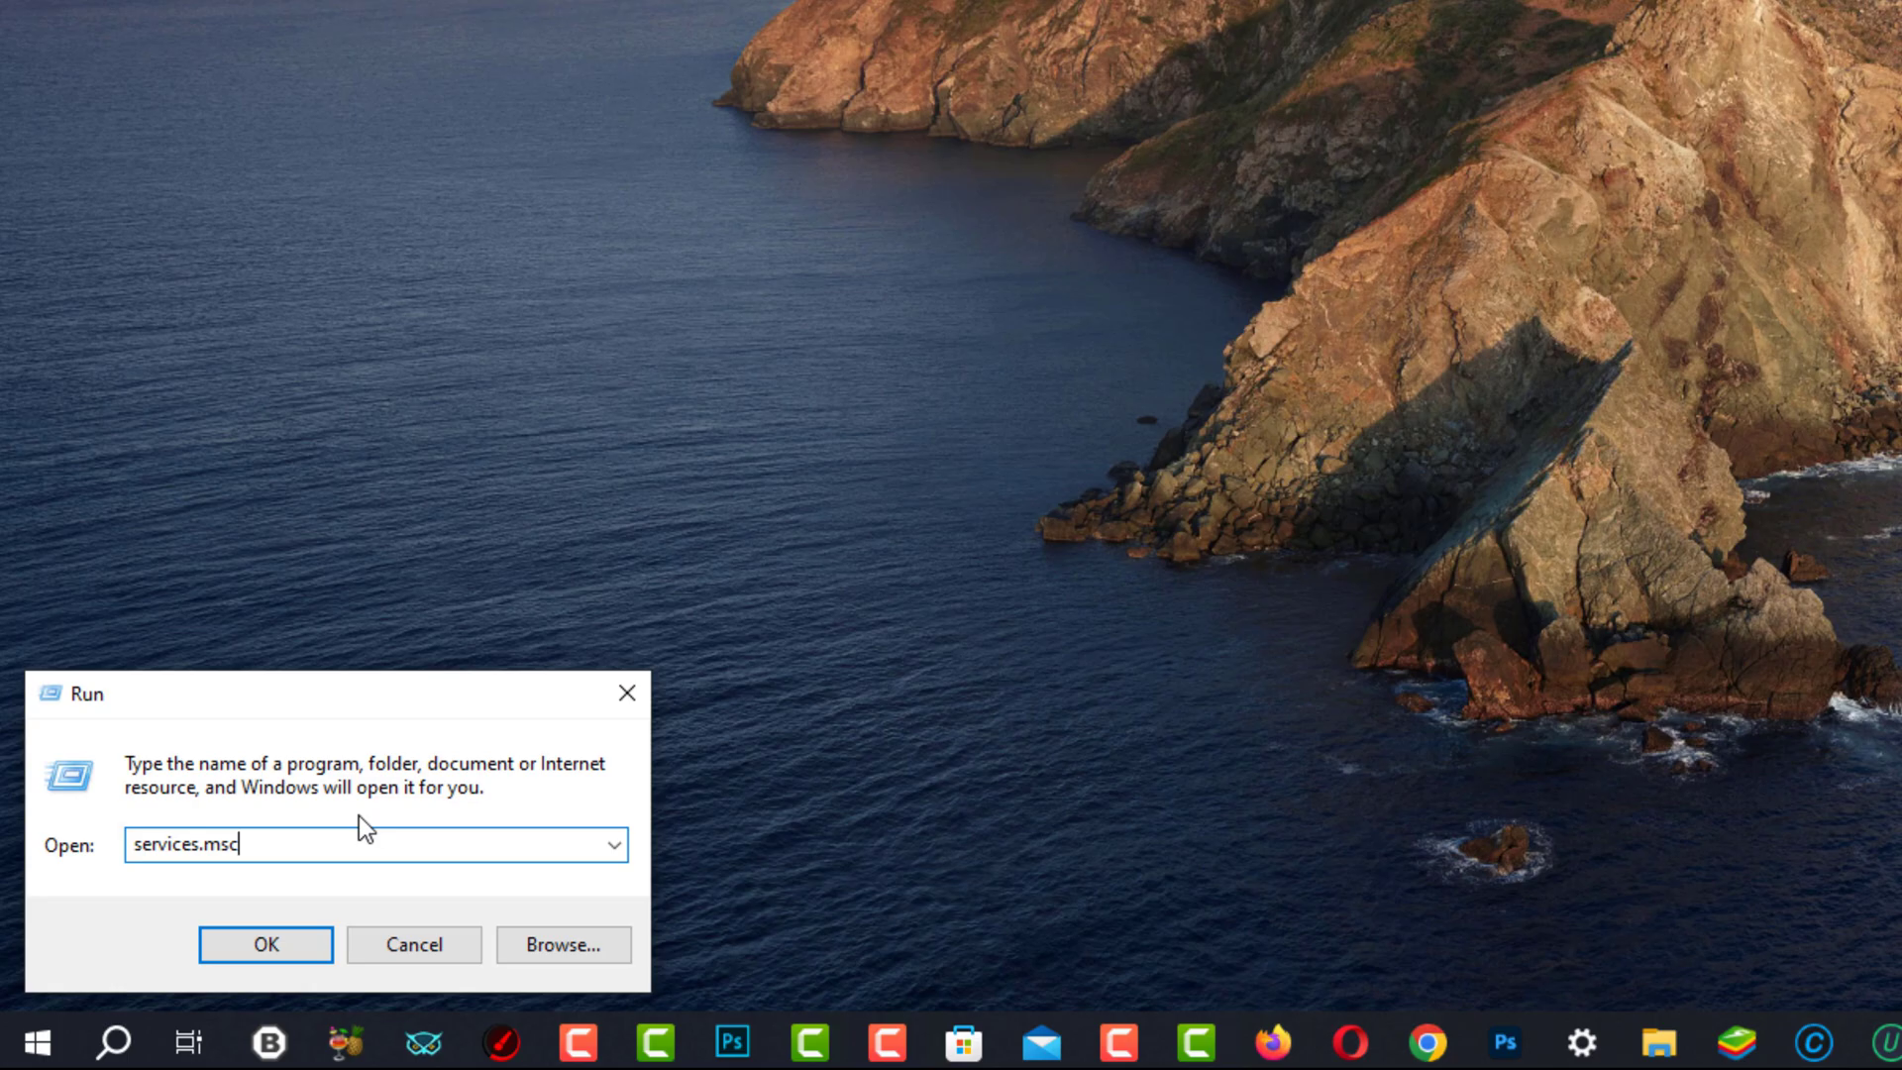
key("Return")
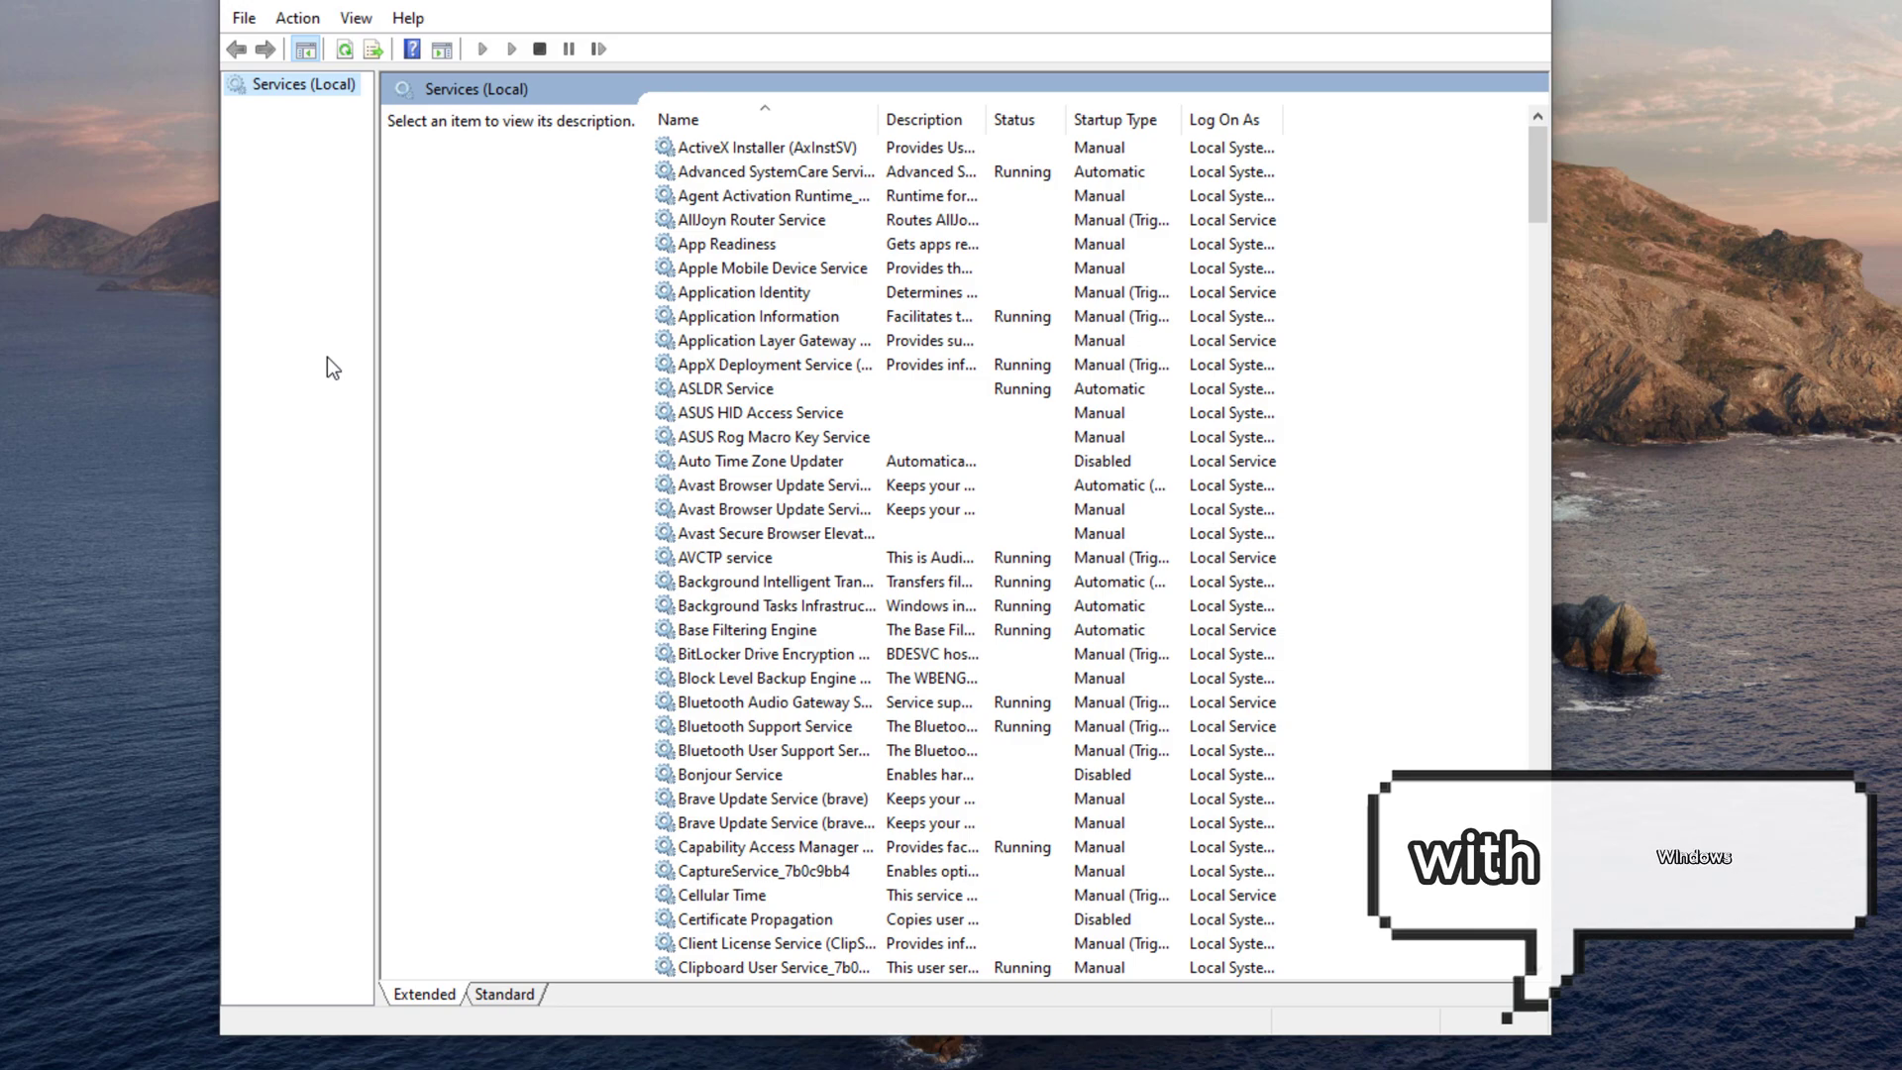
left_click(990, 172)
left_click_drag(1181, 119, 1300, 123)
scroll(1210, 287, "down", 2)
Change Avast Browser Update Service's startup type to Manual in its Properties
left_click(1264, 342)
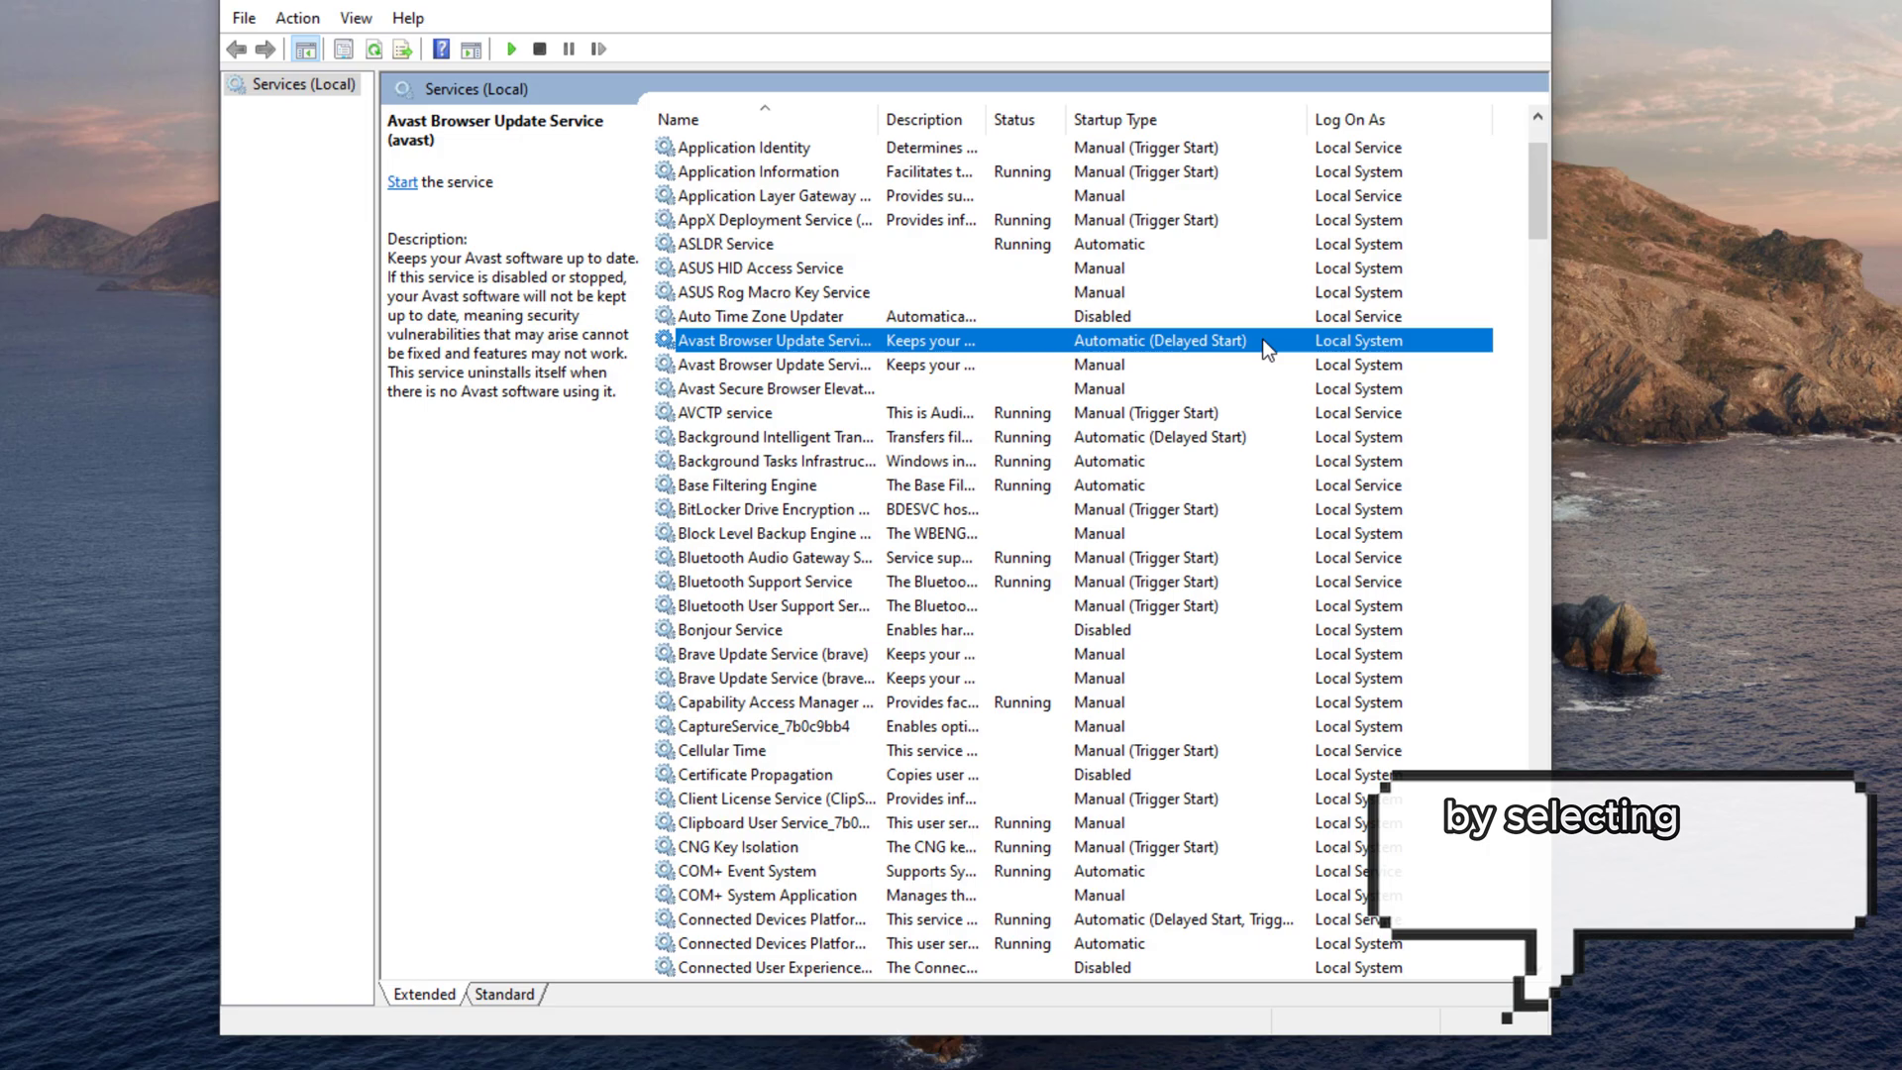
right_click(1264, 341)
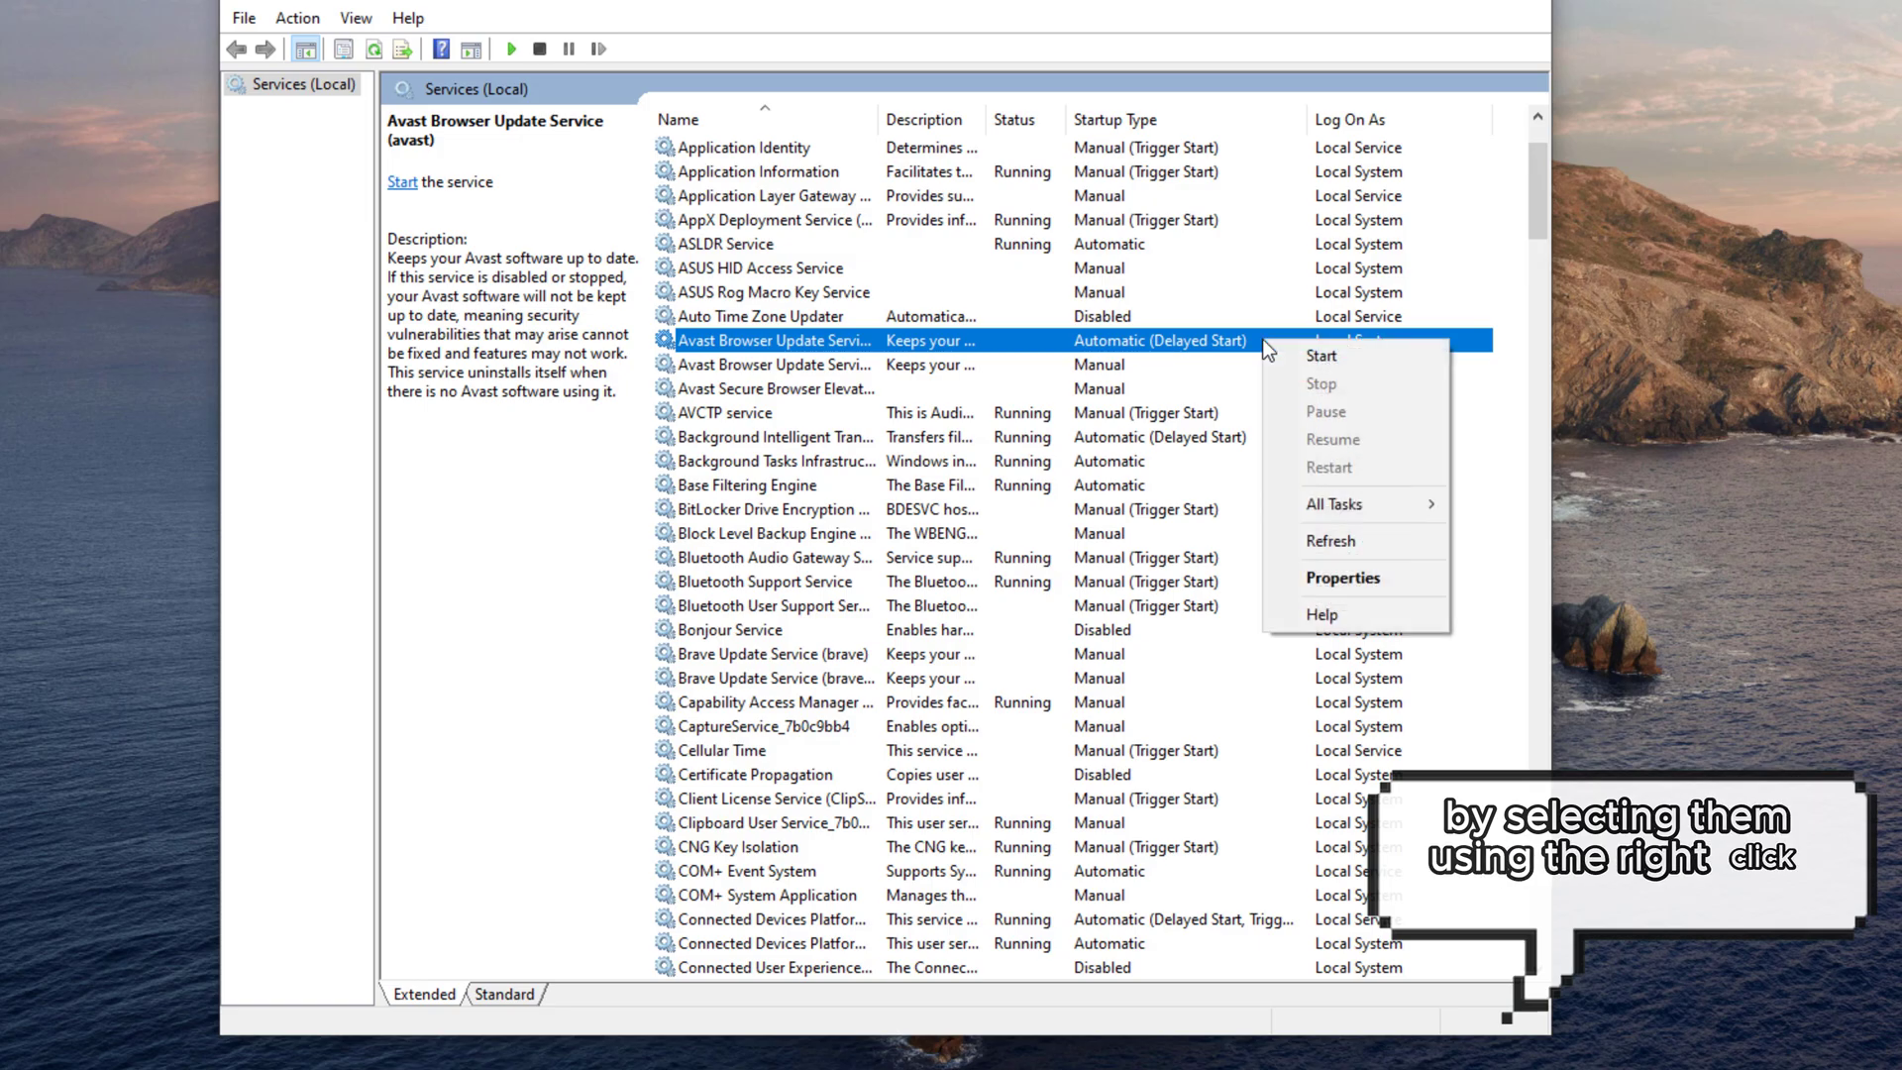
left_click(1398, 578)
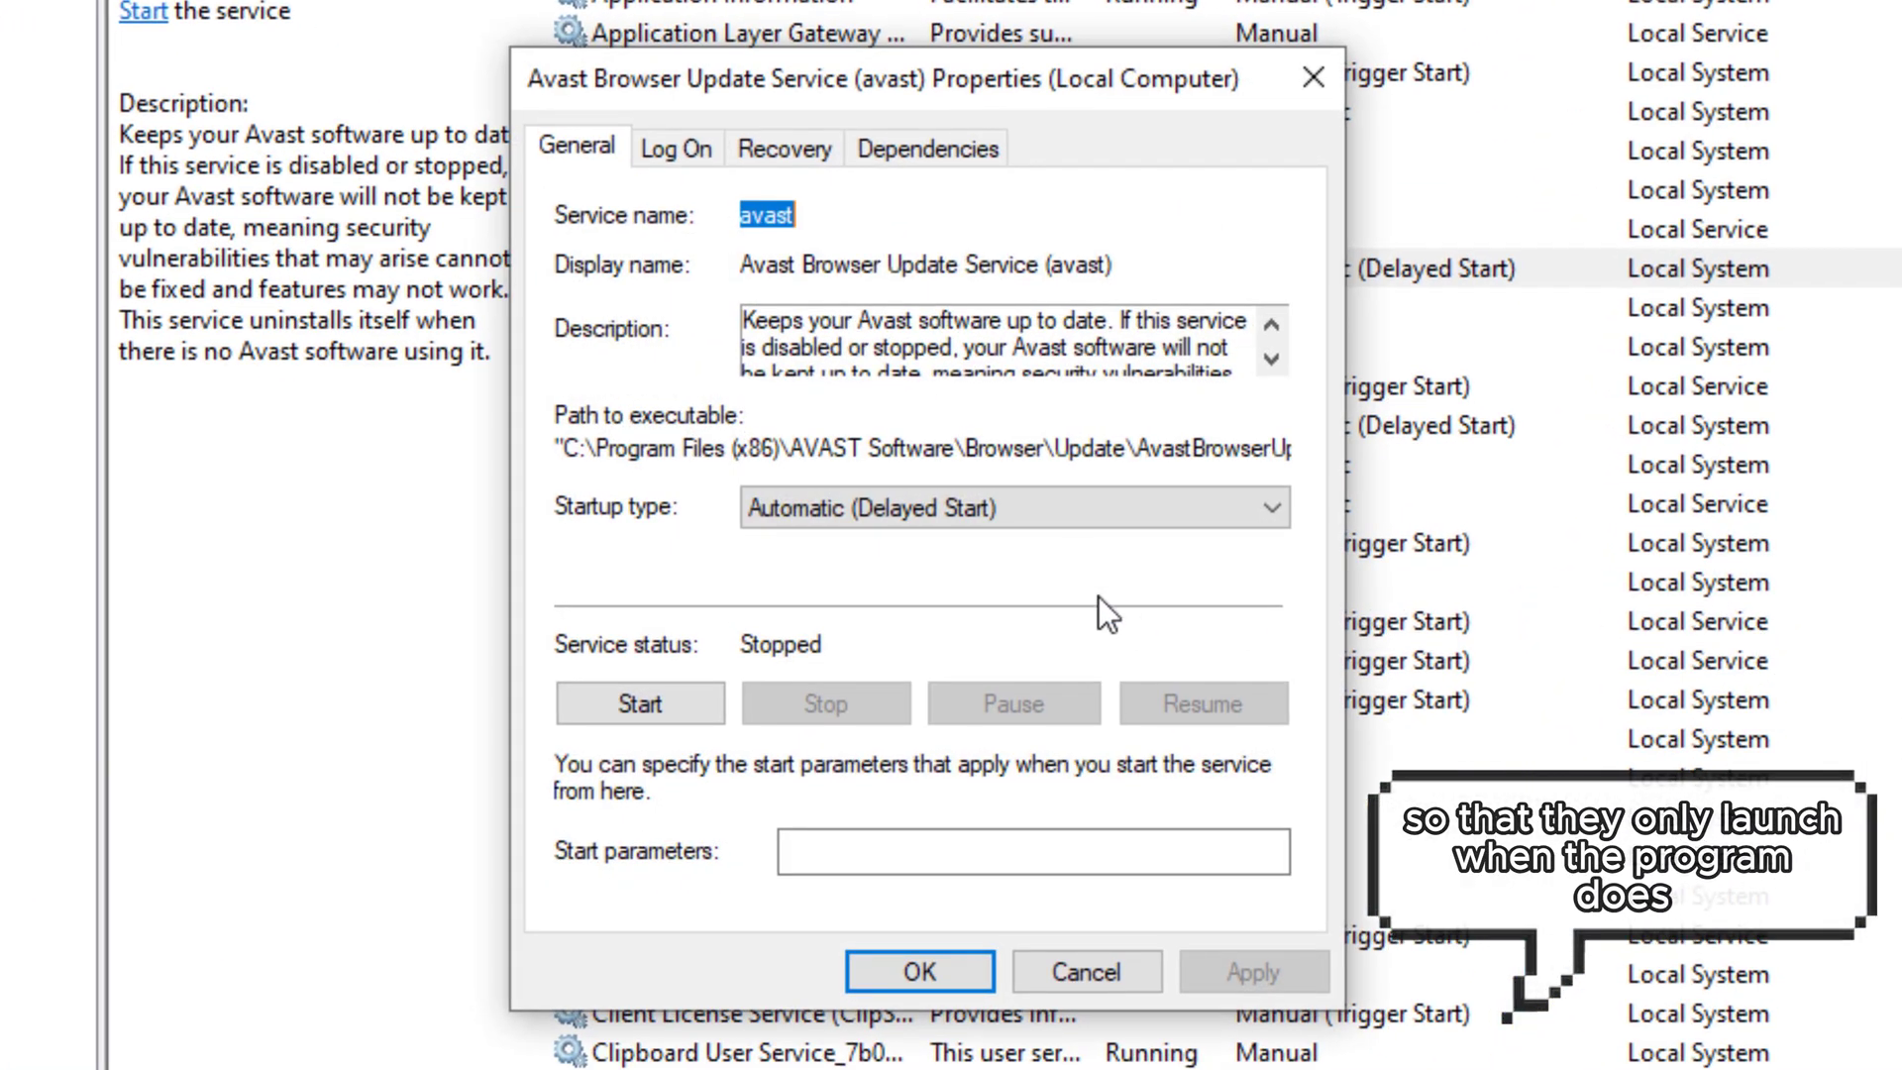
left_click(997, 495)
left_click(905, 604)
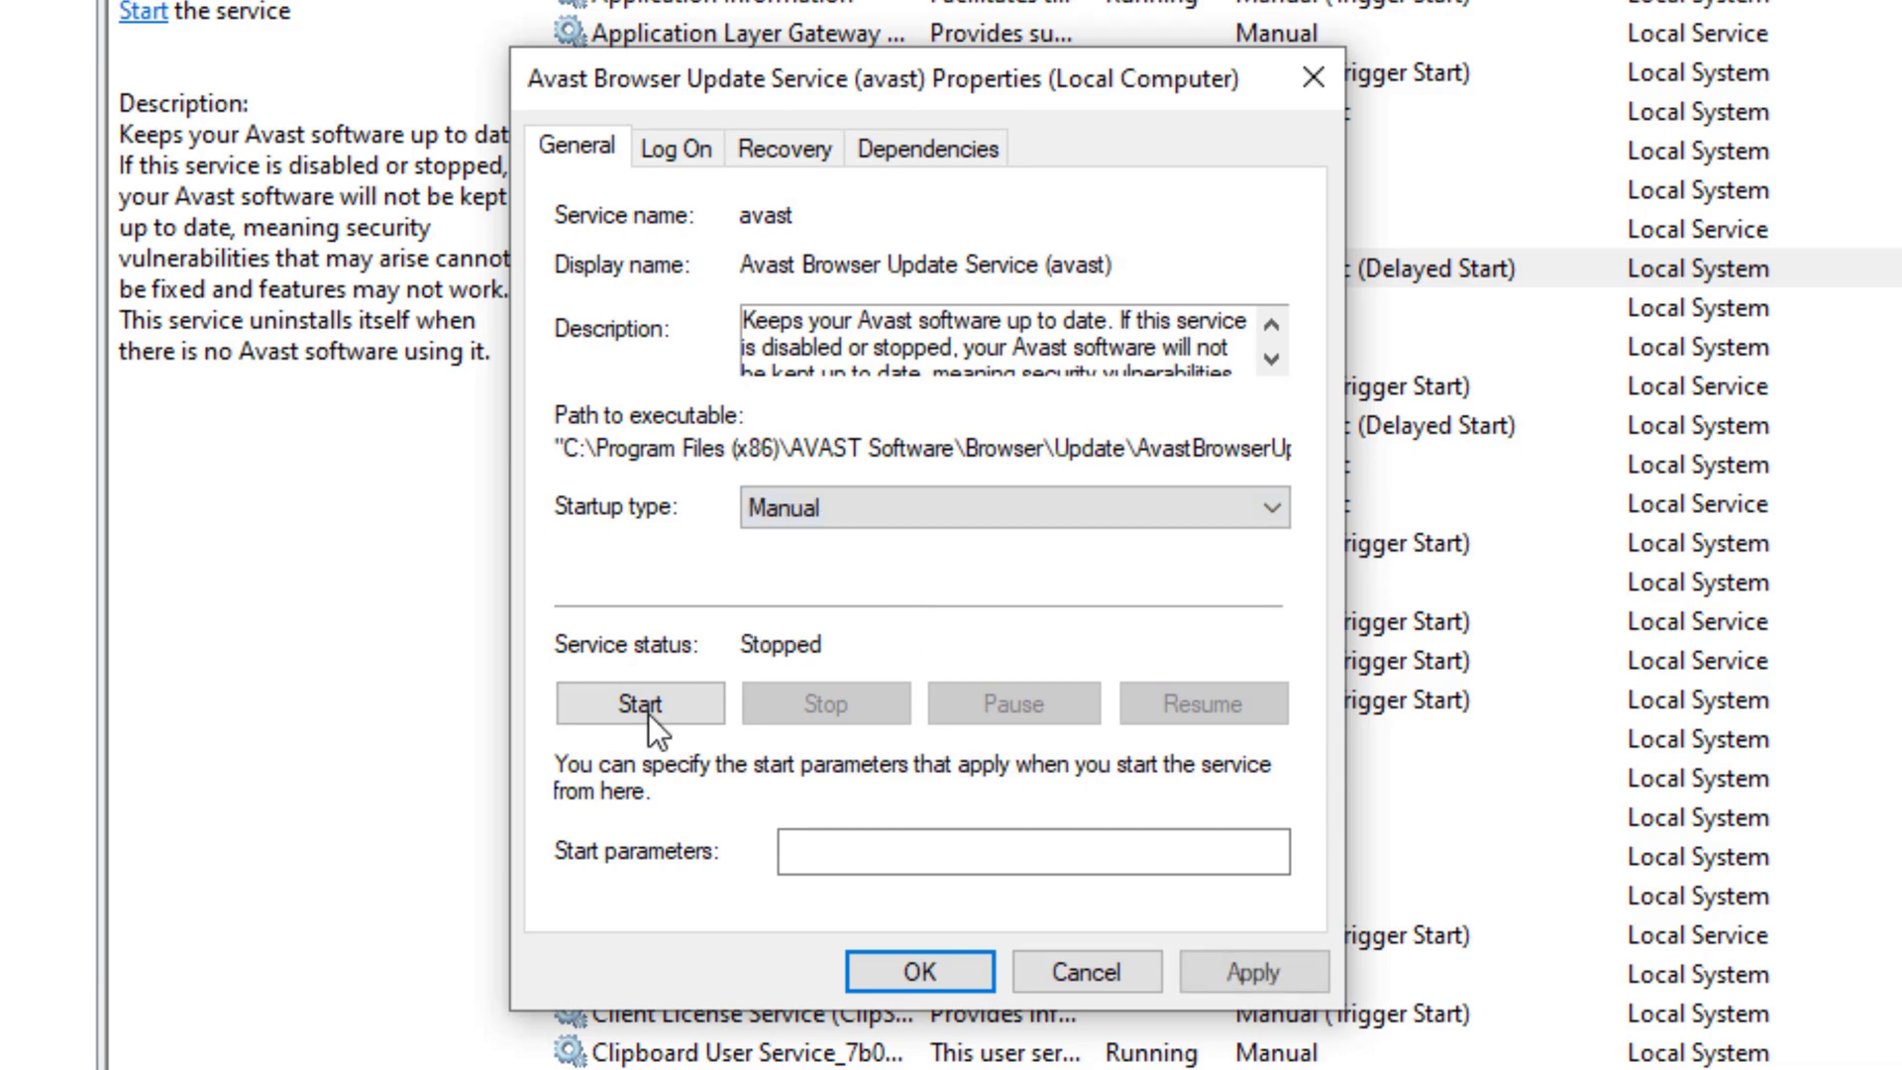
left_click(912, 970)
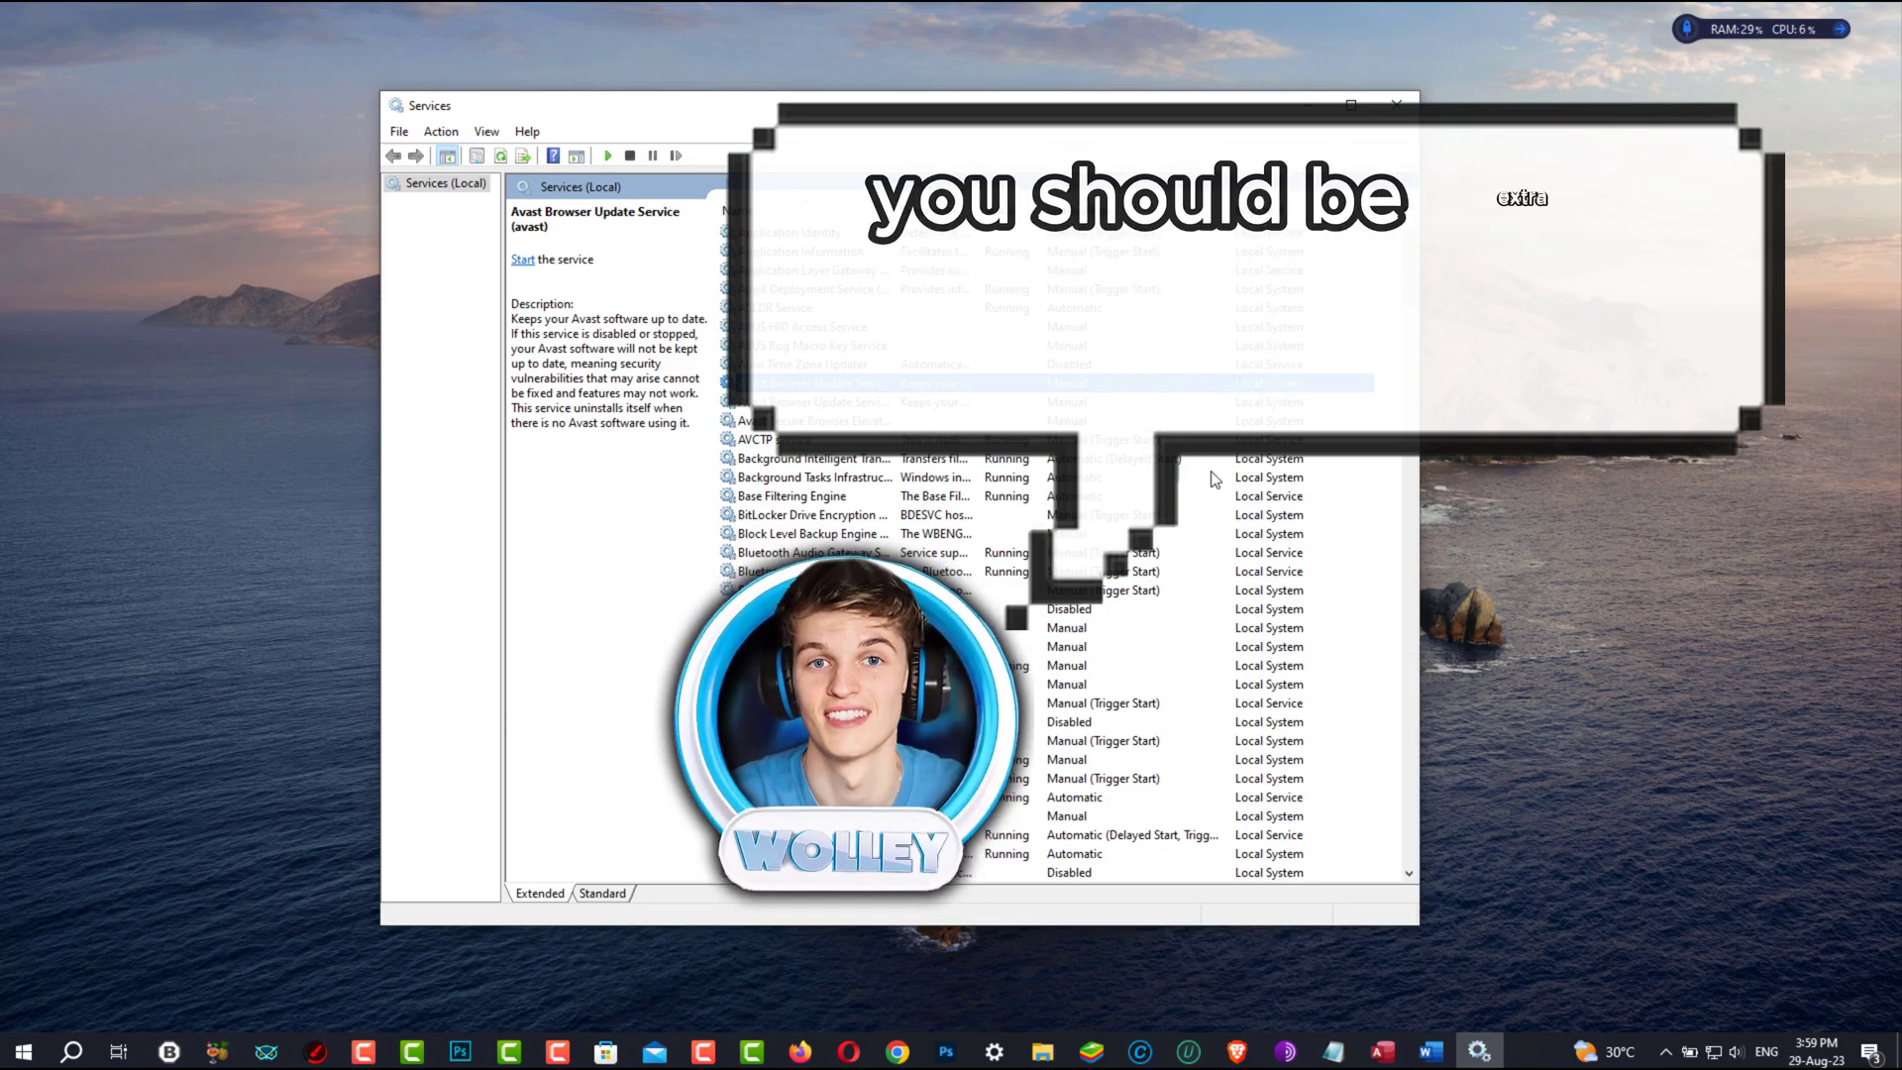
left_click(1149, 459)
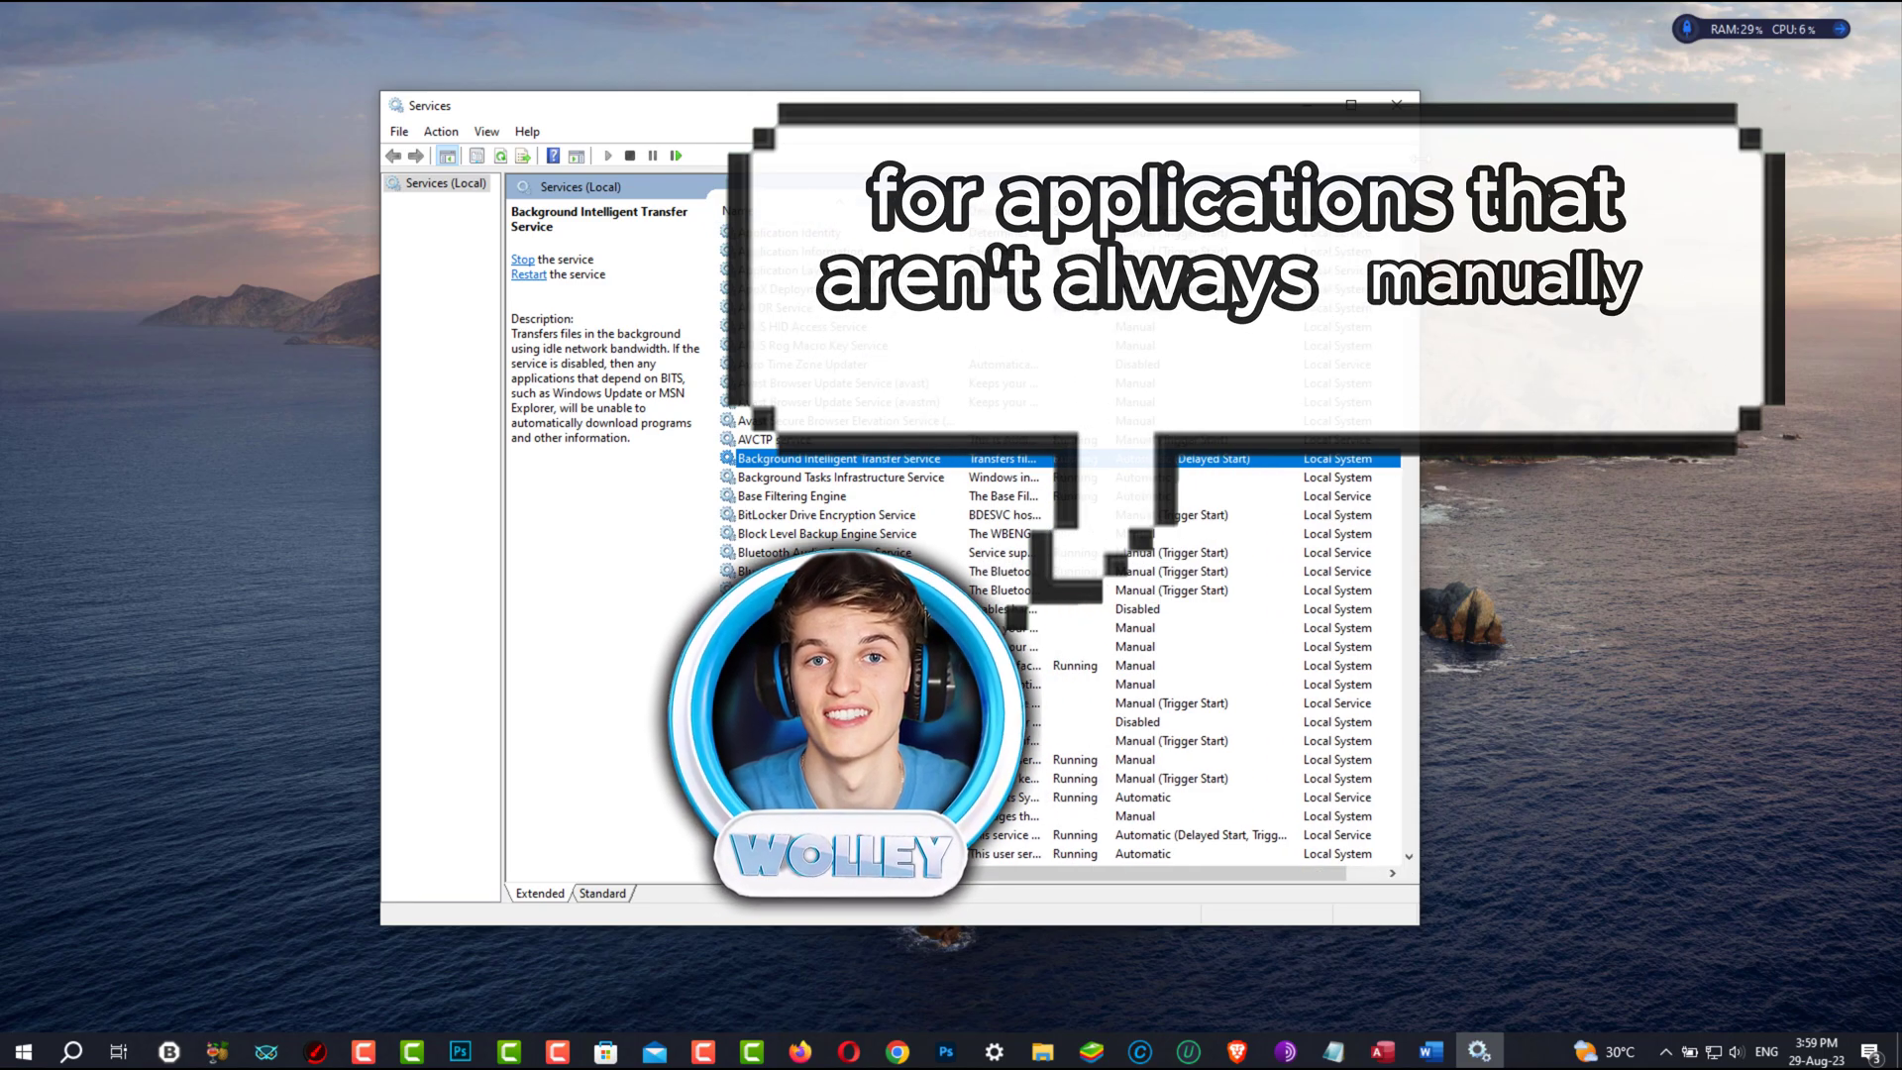
Stretch the Services window across the screen and read service descriptions down the list
left_click_drag(1419, 159, 1644, 158)
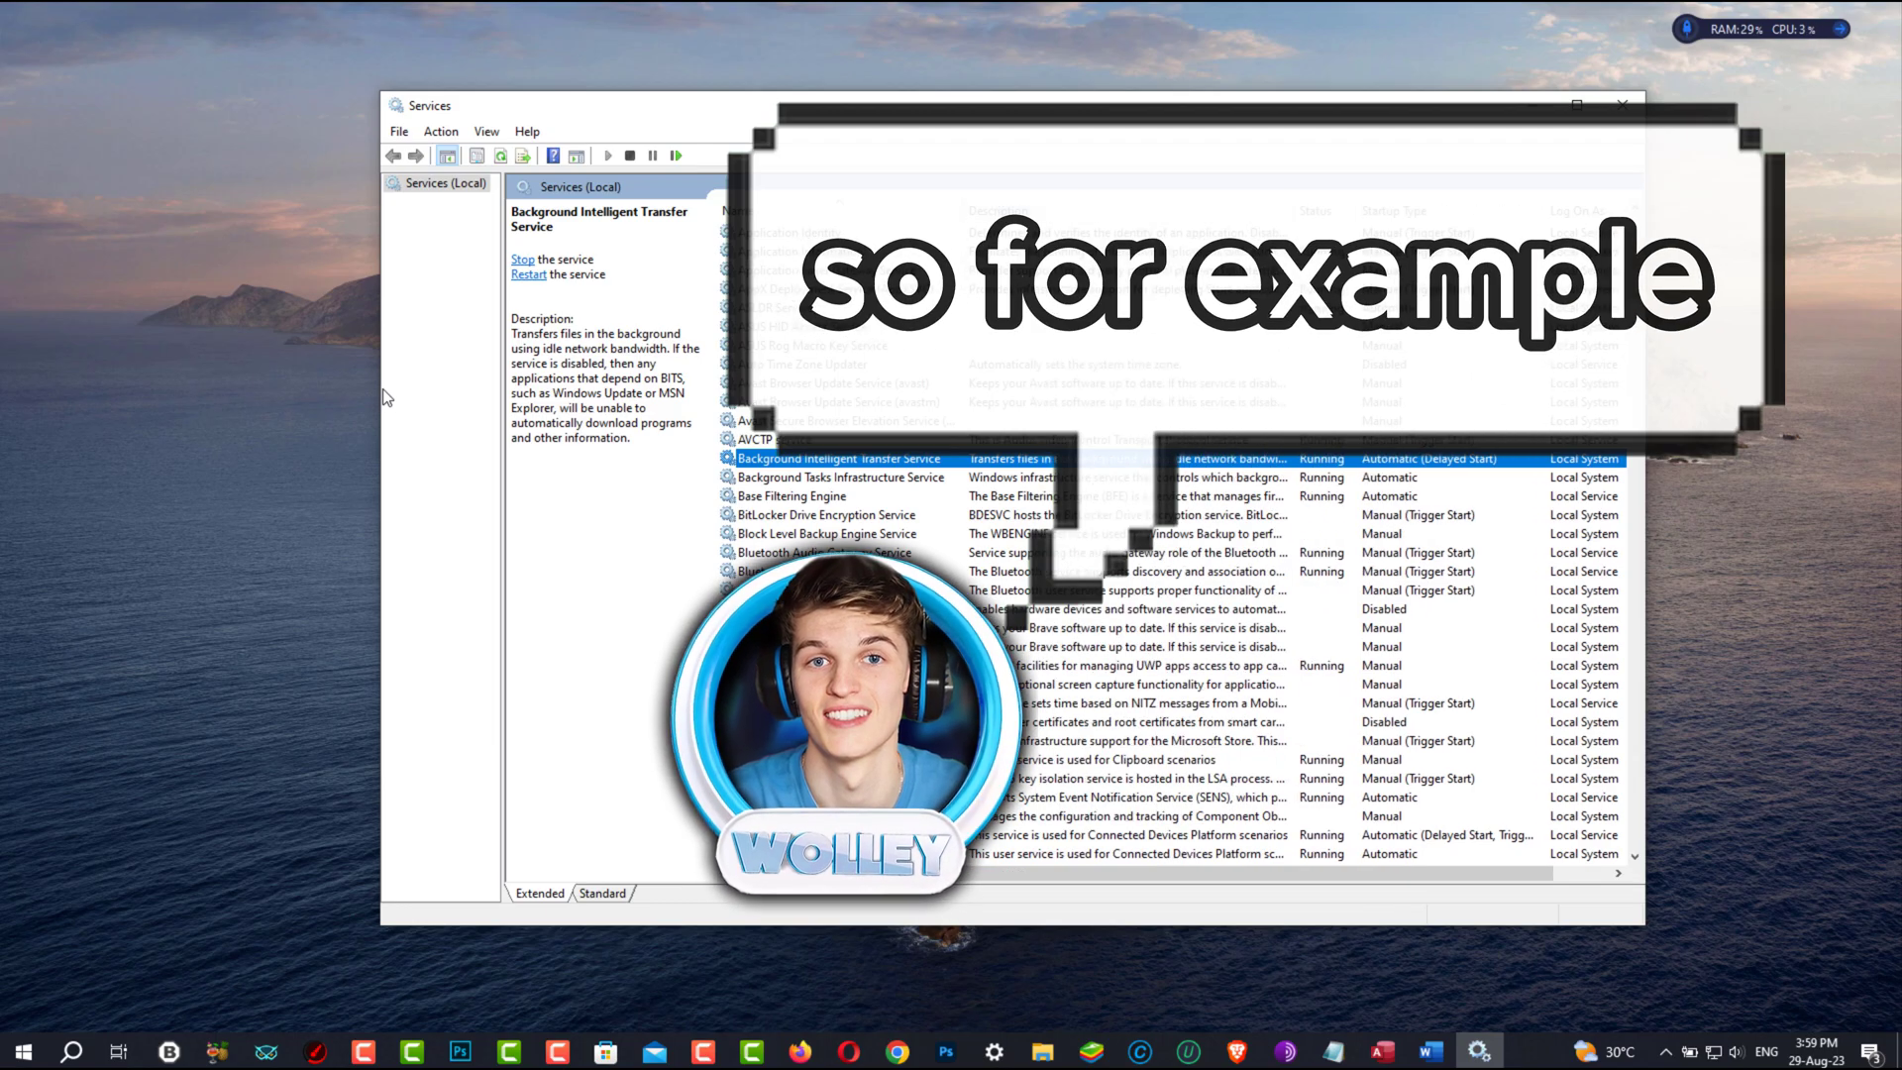
left_click_drag(381, 495, 71, 495)
left_click_drag(1645, 496, 1825, 496)
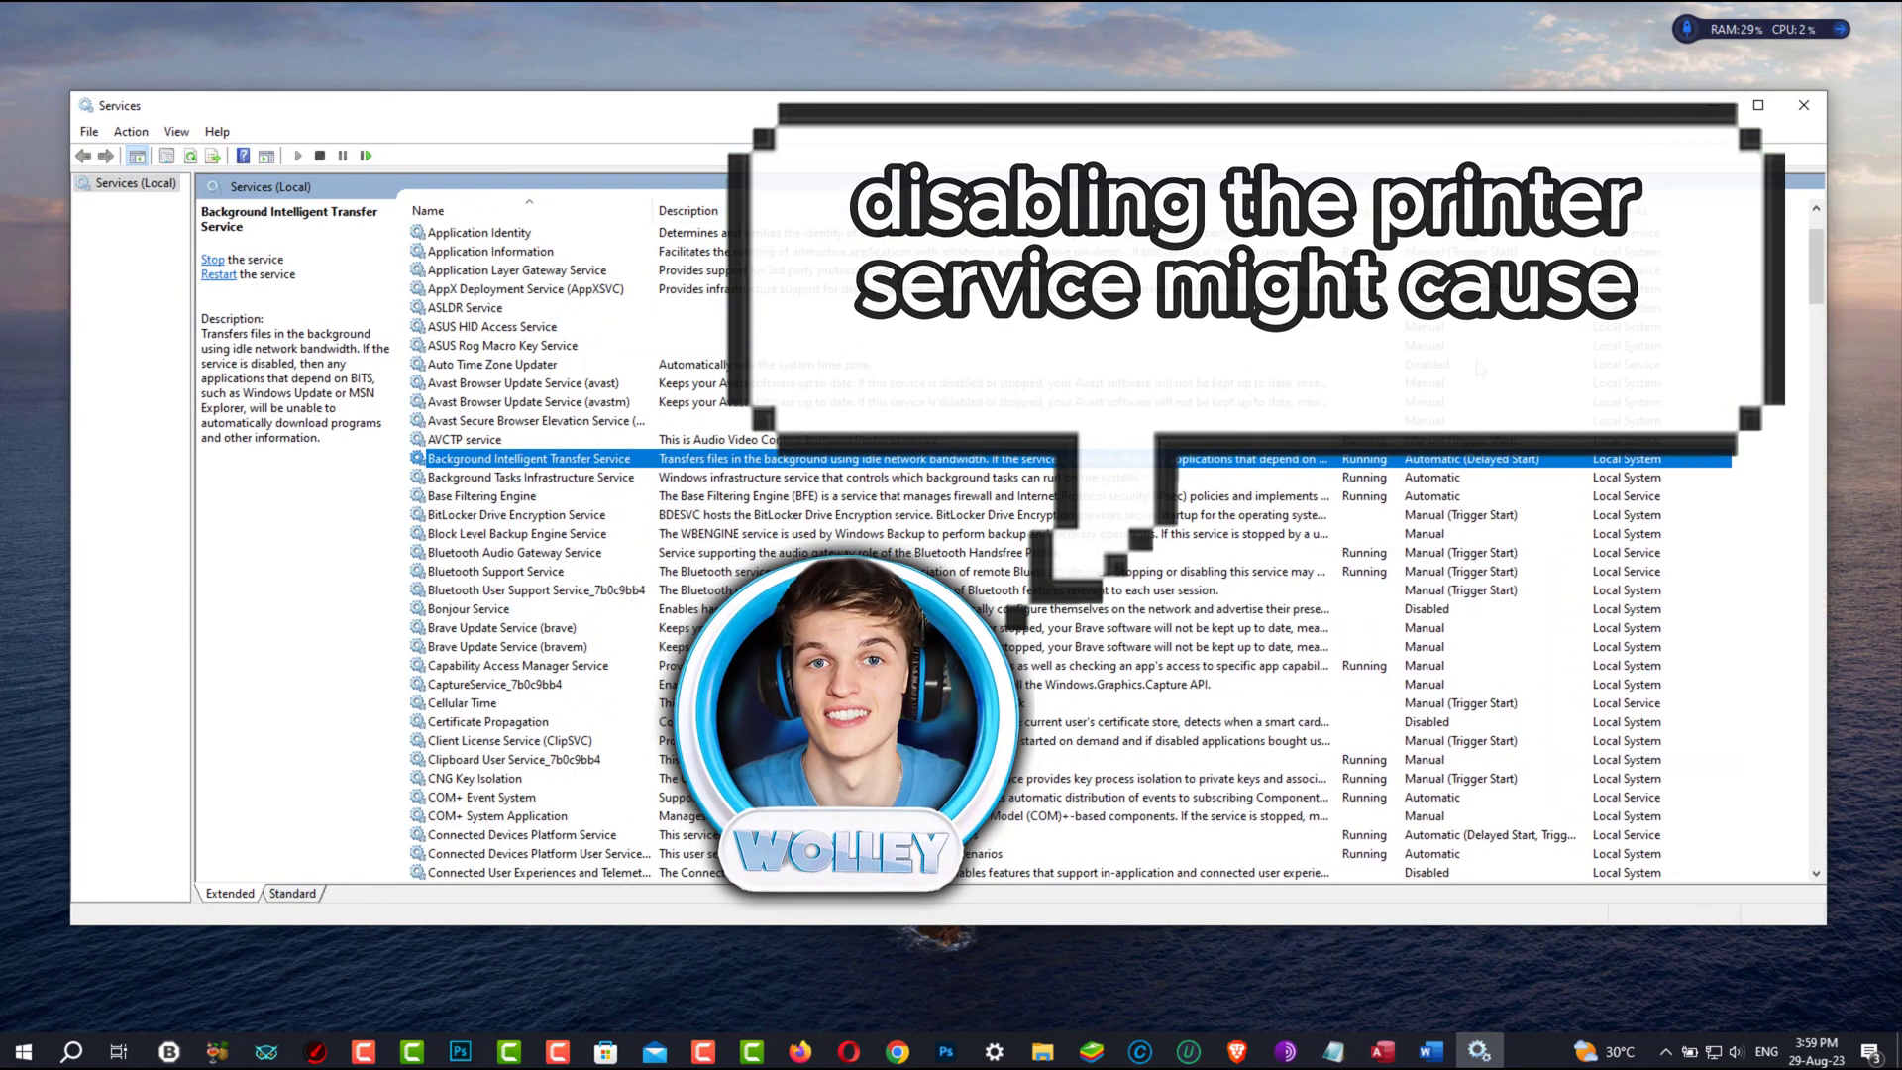
scroll(1502, 508, "down", 6)
scroll(1502, 508, "down", 10)
left_click(1504, 495)
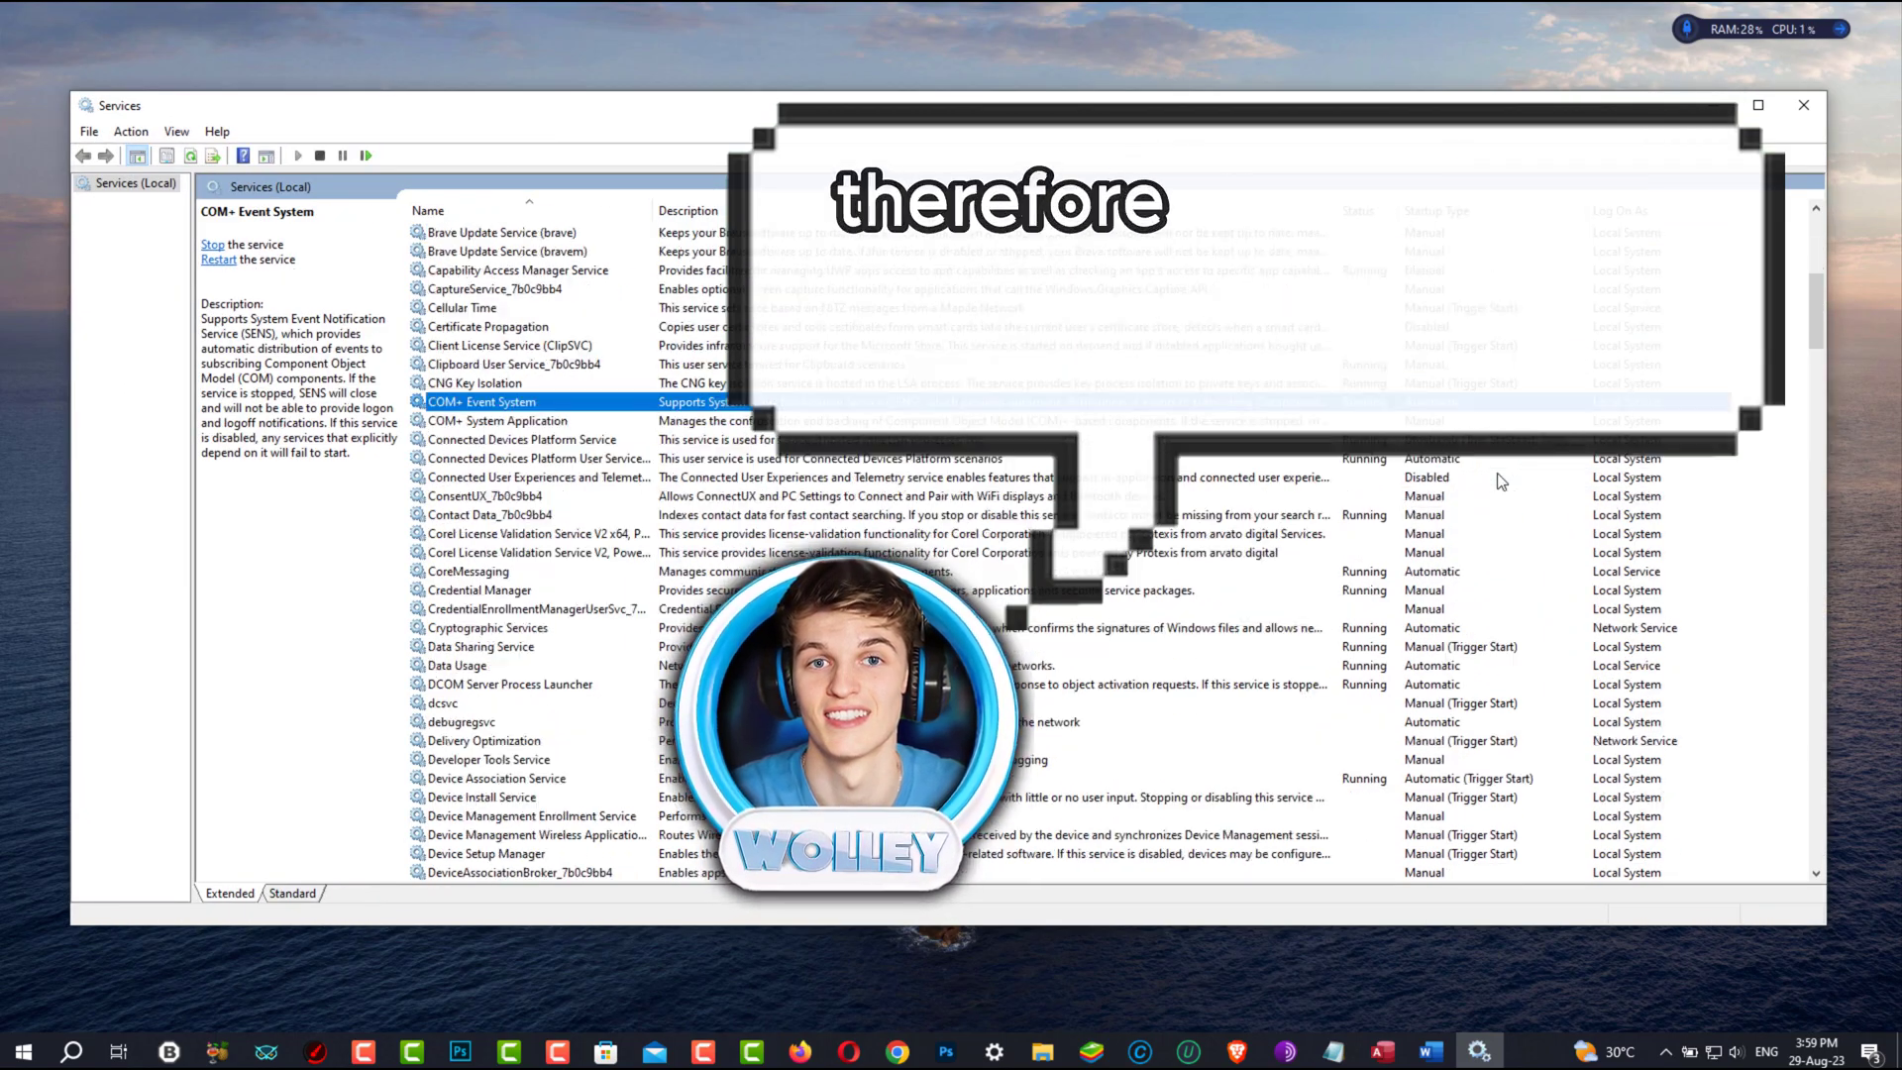
left_click(1525, 490)
left_click(1555, 476)
scroll(1555, 477, "down", 10)
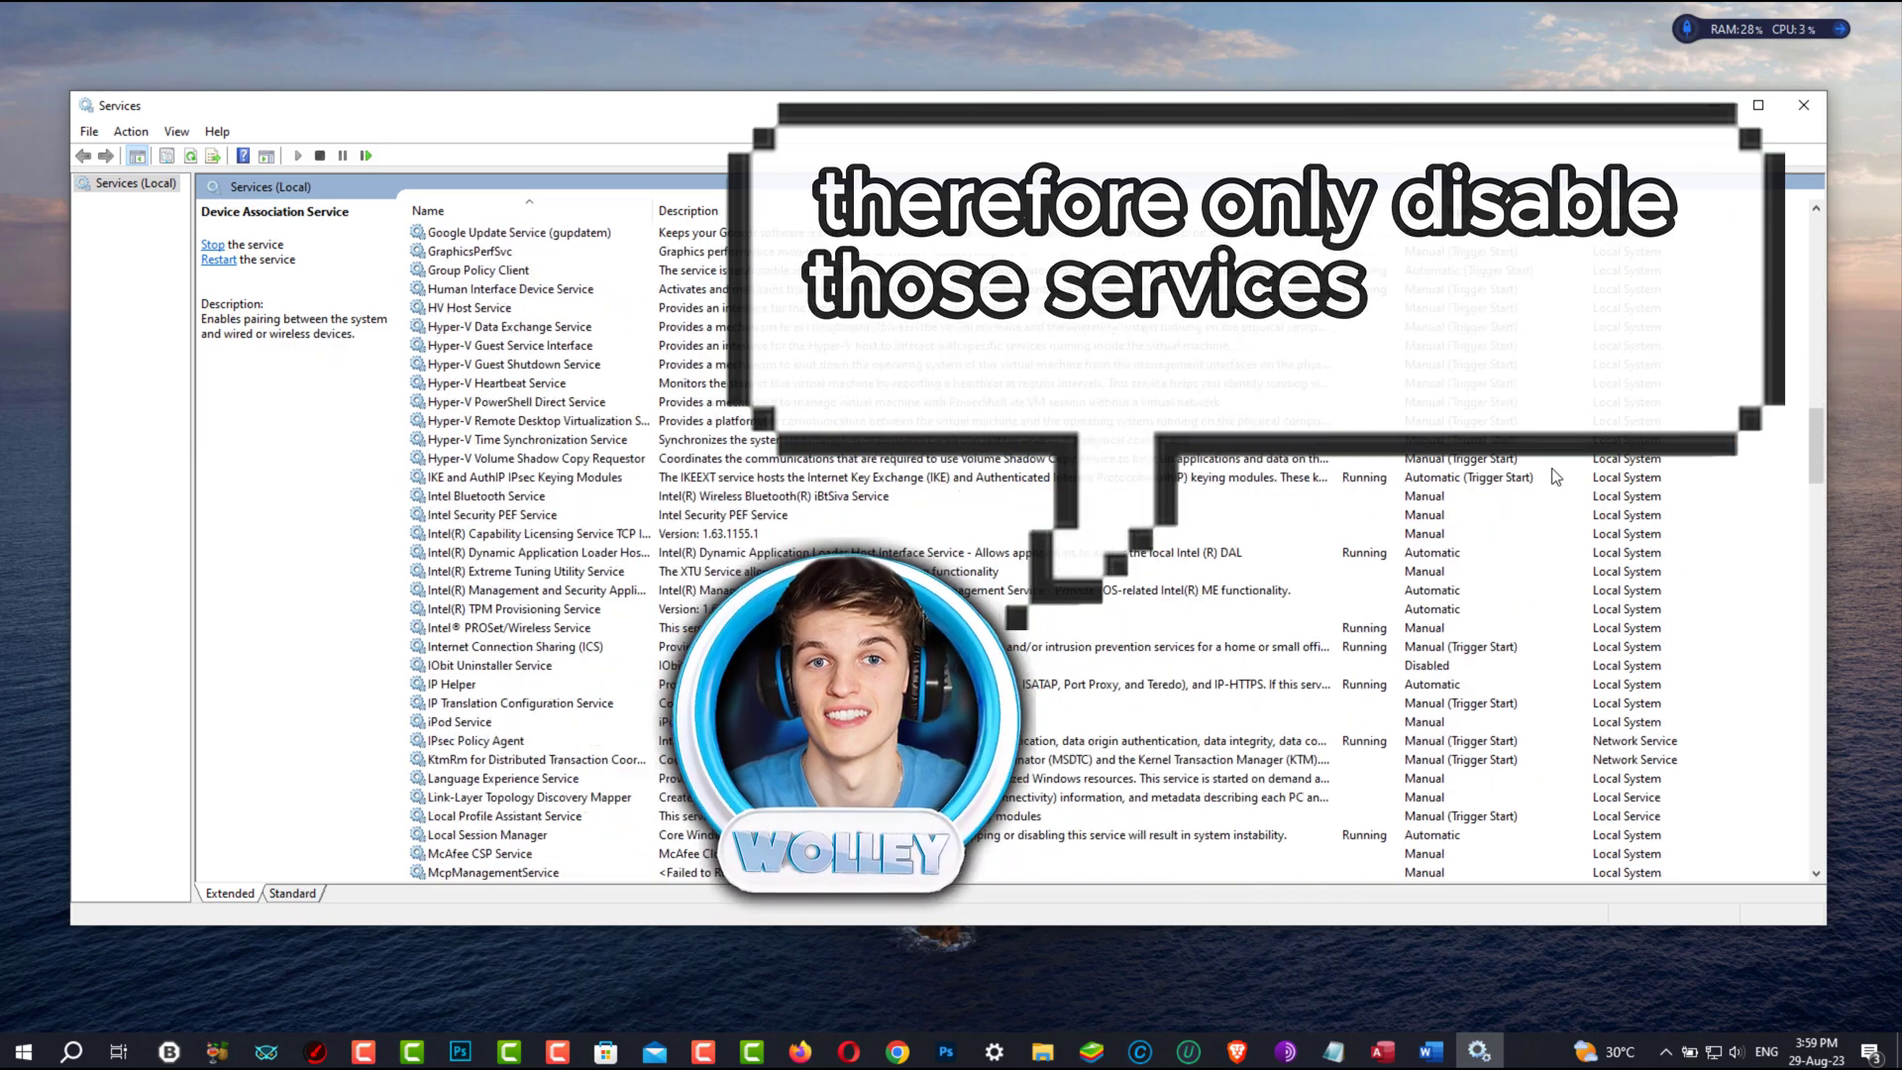
left_click(1526, 570)
left_click(1496, 441)
scroll(1496, 454, "down", 6)
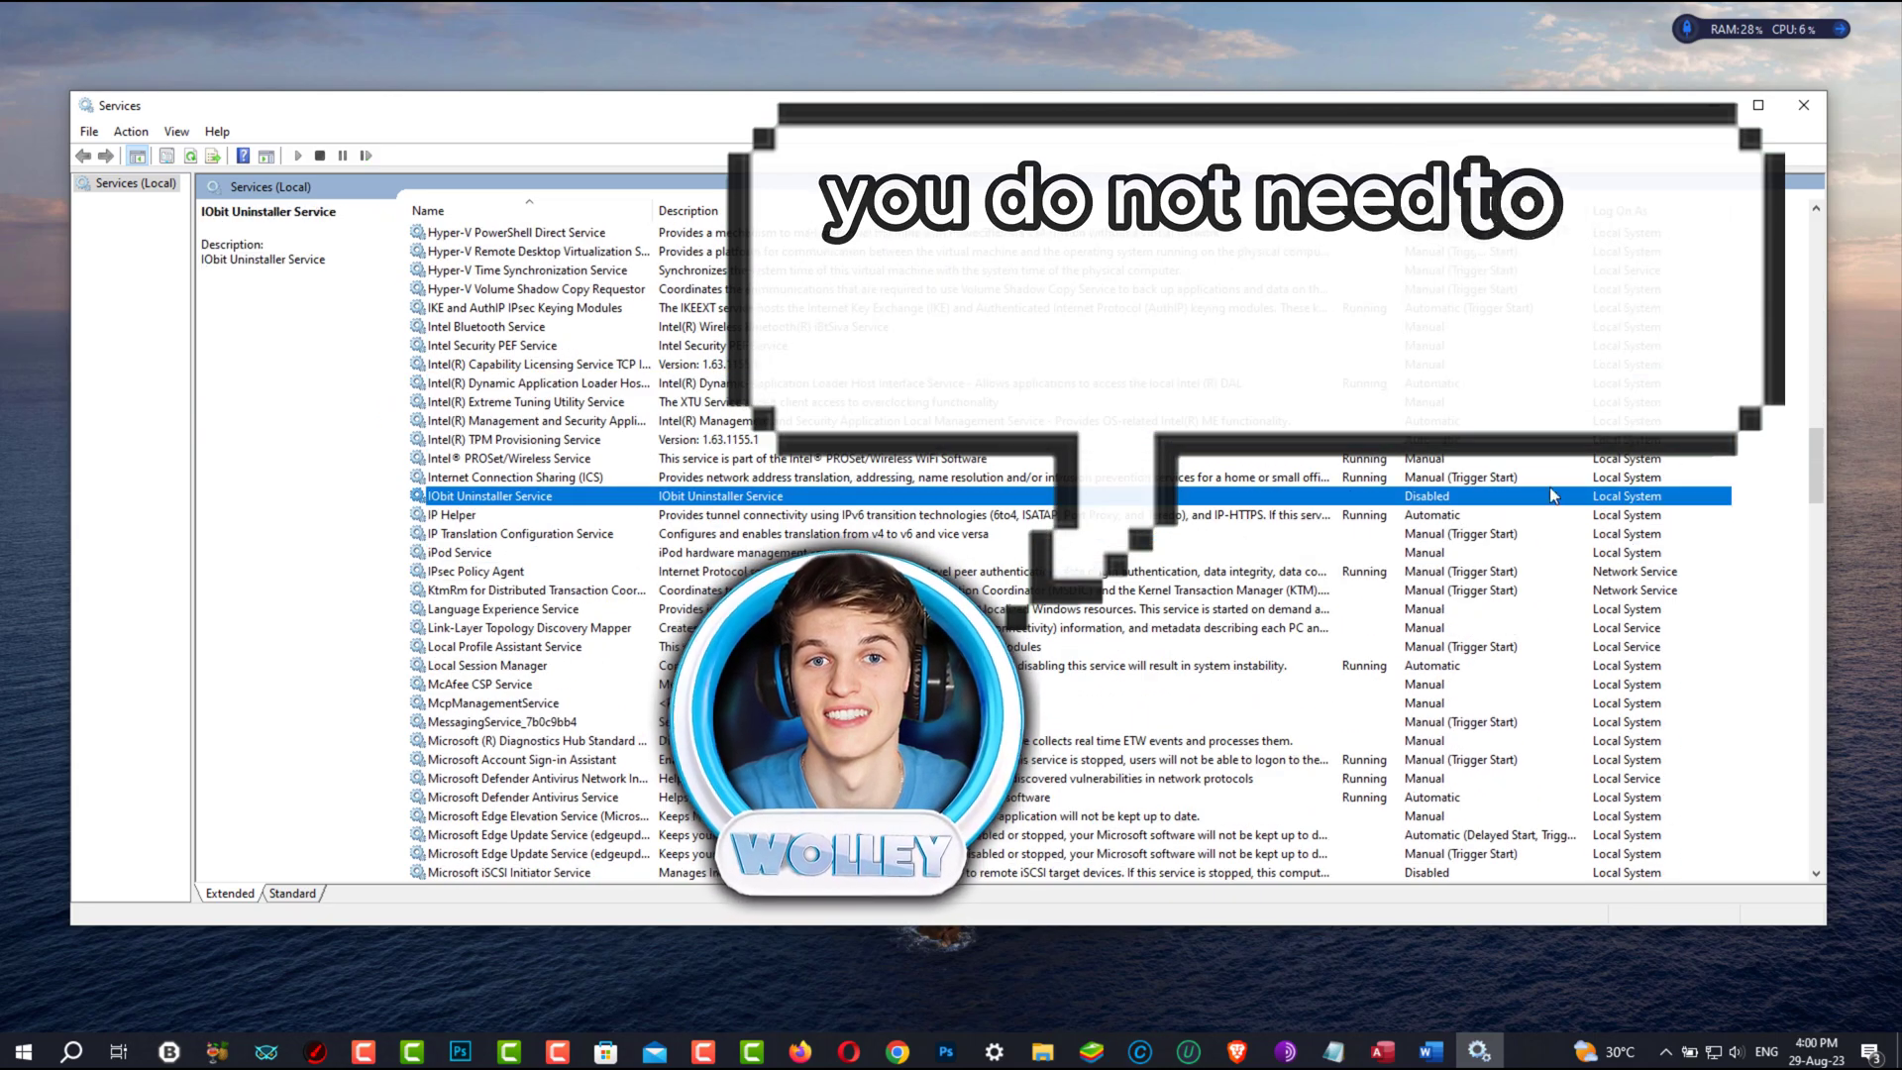
left_click(1502, 416)
scroll(1502, 416, "down", 6)
scroll(1414, 582, "down", 6)
left_click(1486, 555)
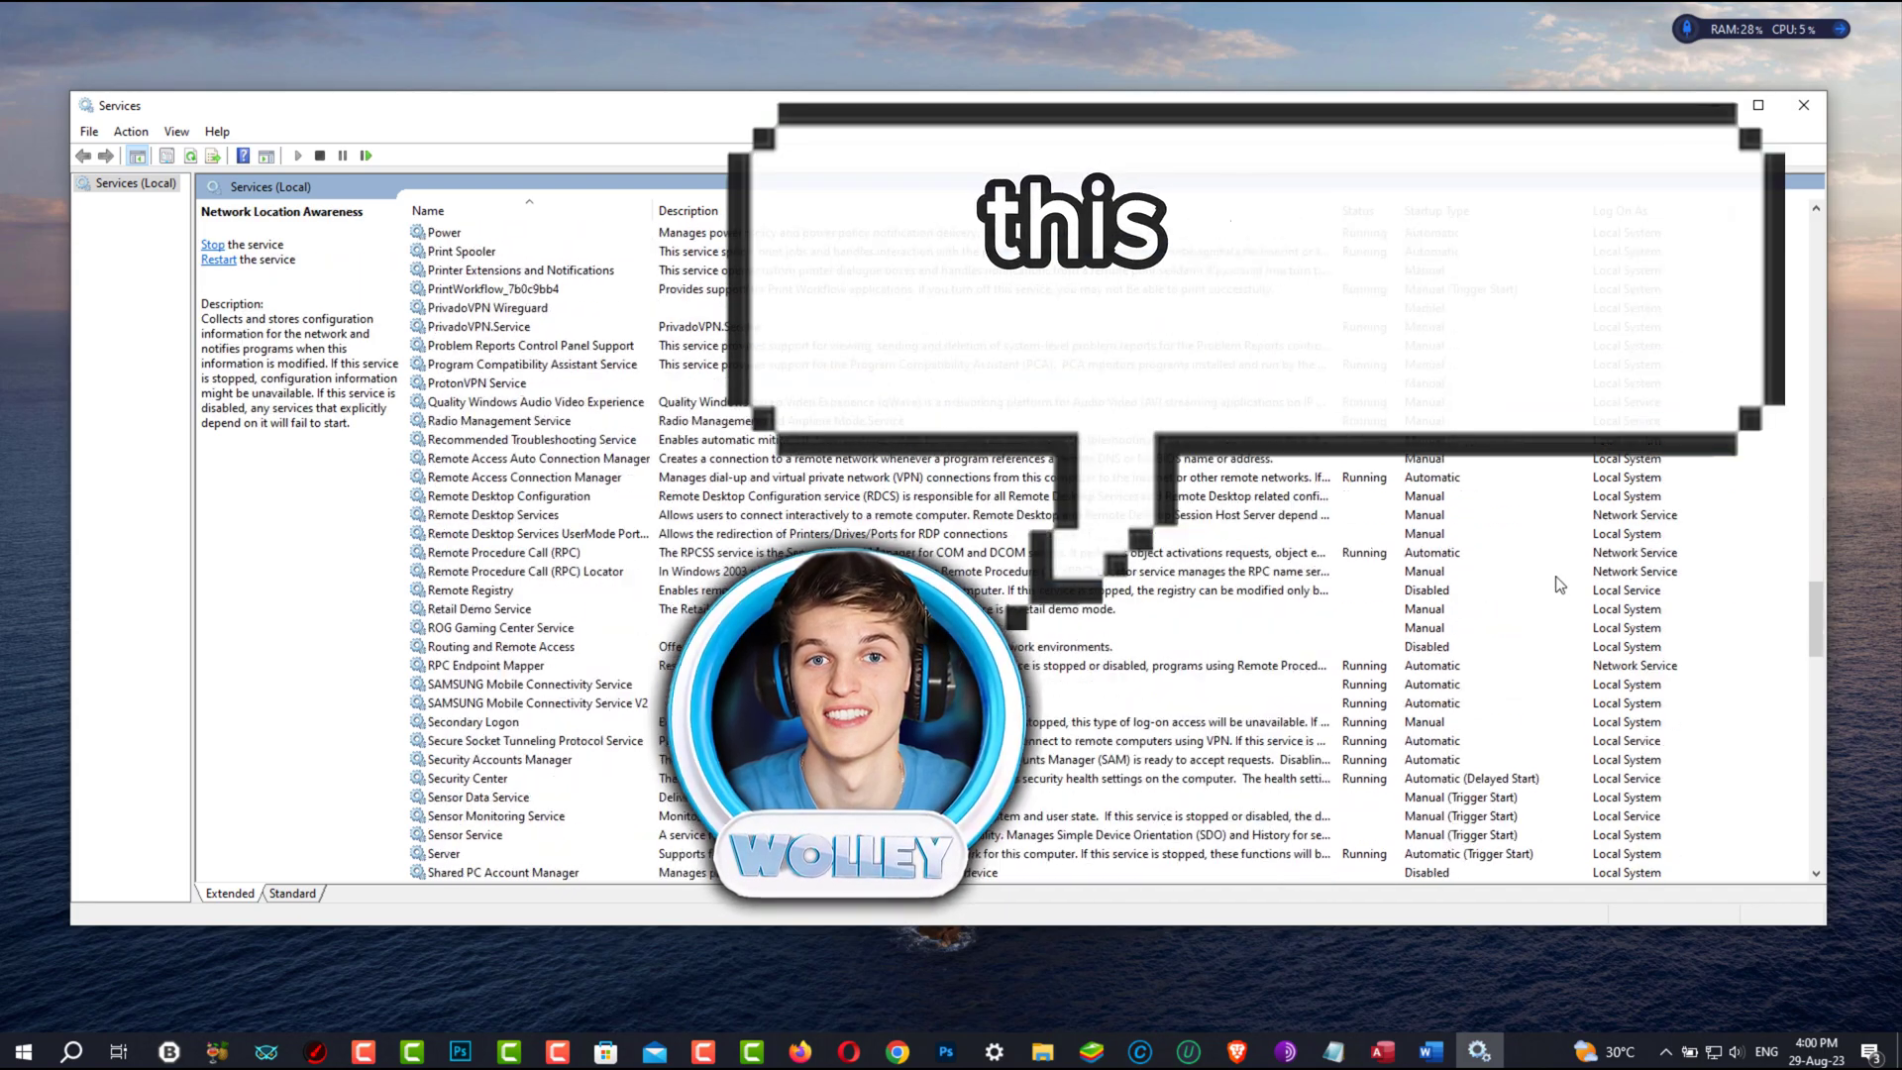
scroll(1506, 515, "down", 5)
left_click(1526, 493)
scroll(1536, 531, "down", 5)
scroll(1536, 532, "down", 15)
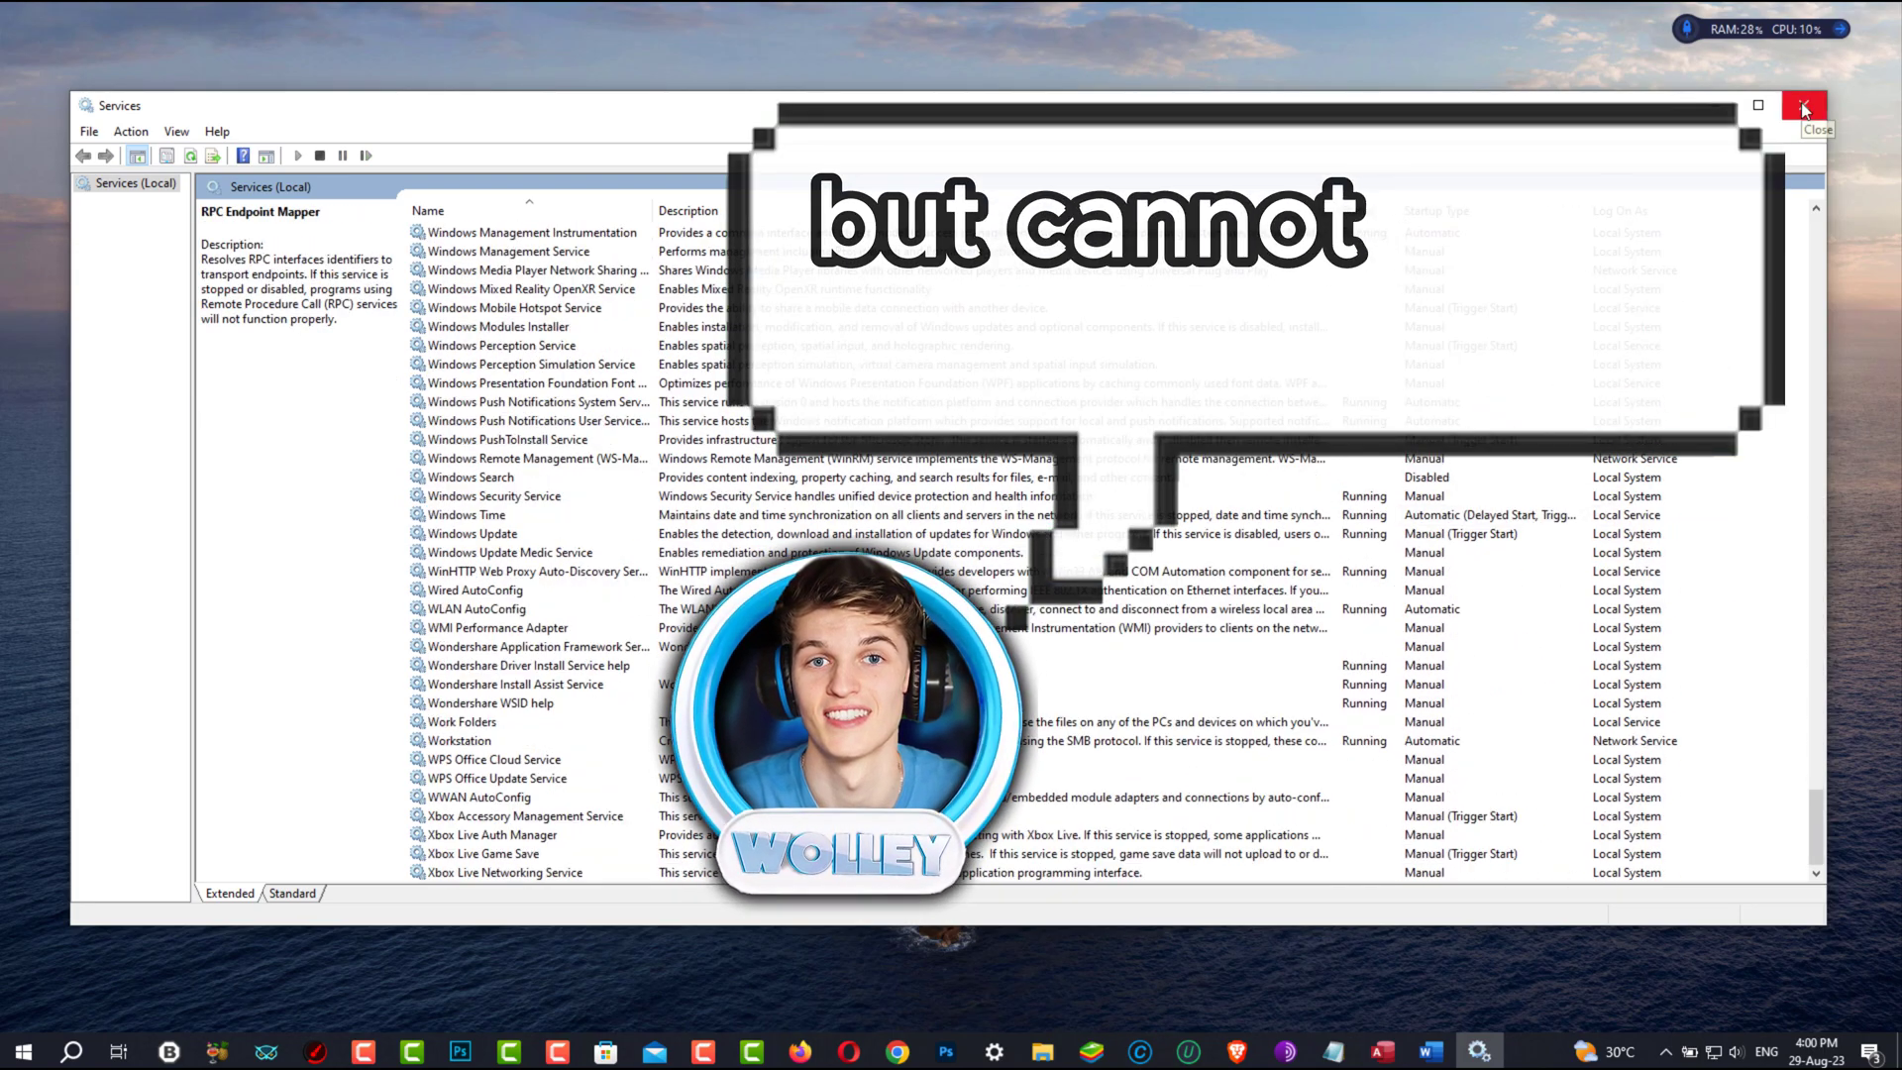
Close Services and open File Explorer at This PC
left_click(1802, 105)
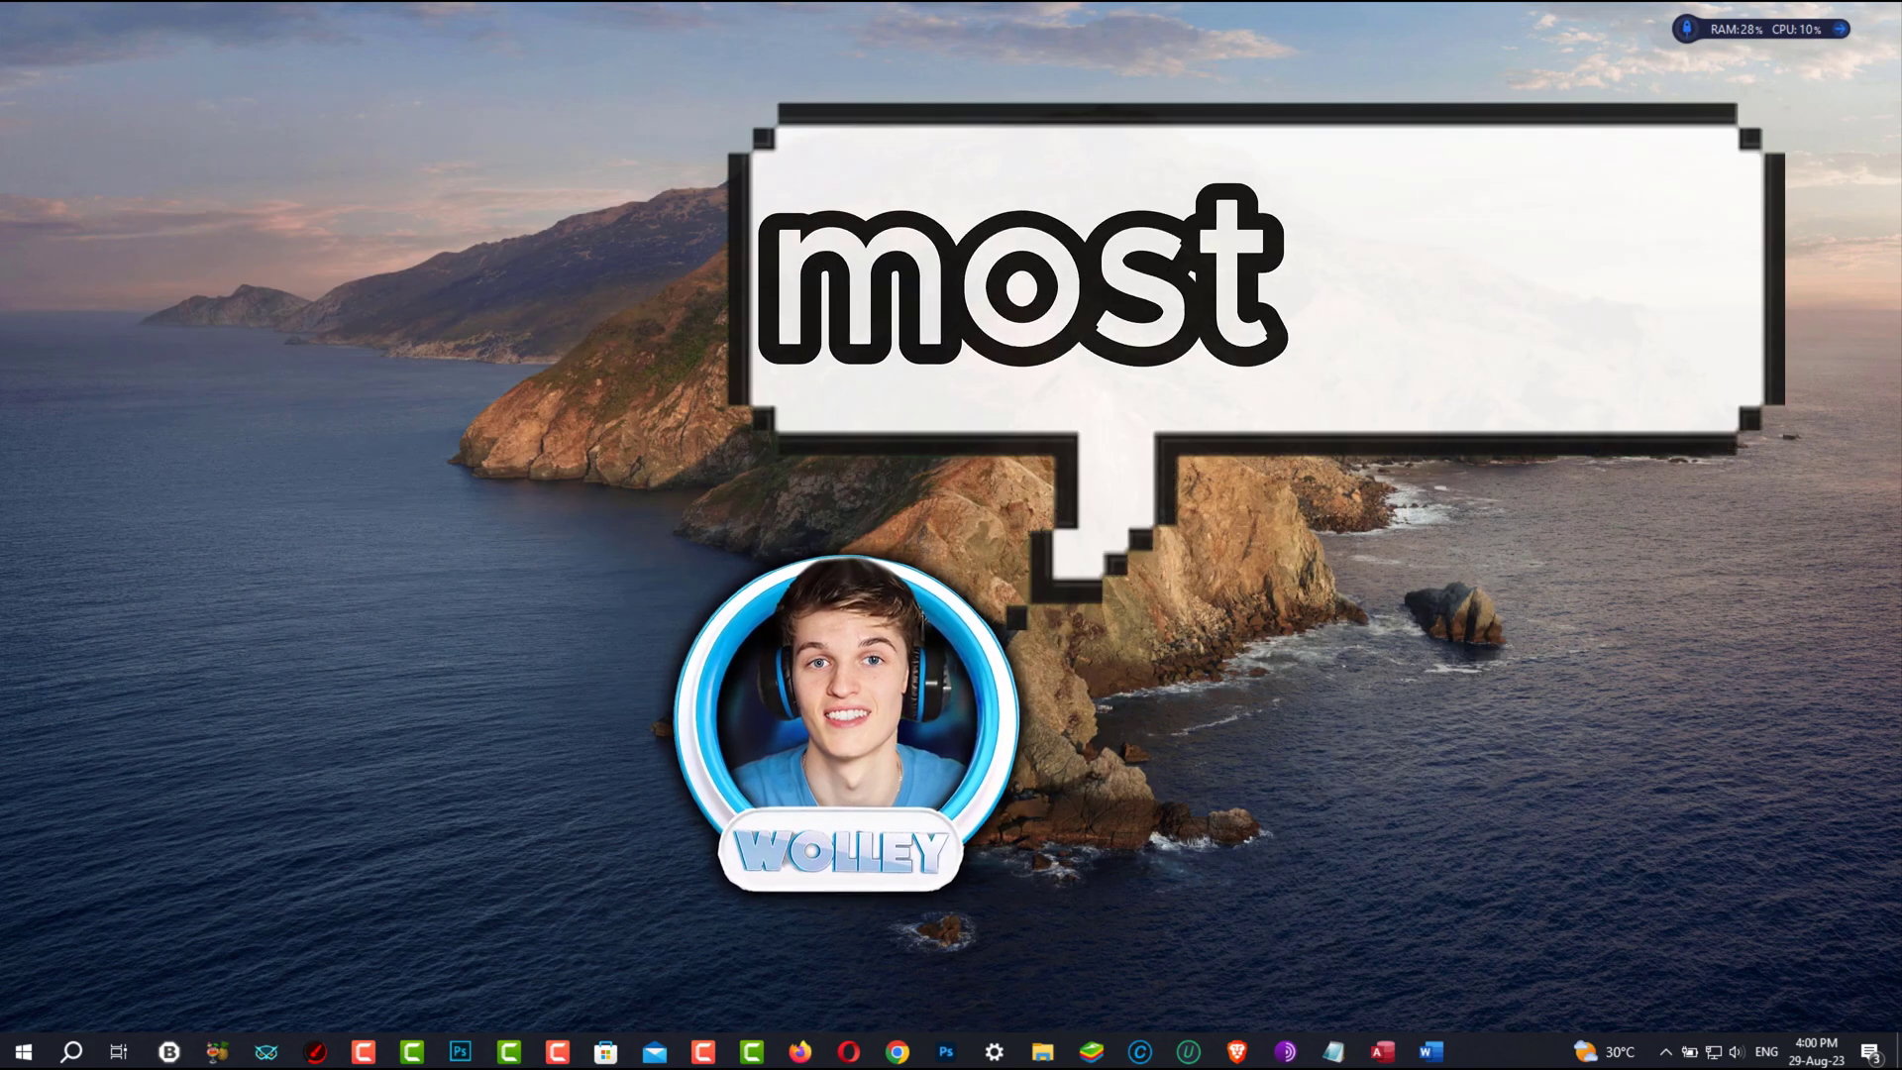
key("super+e")
left_click(242, 467)
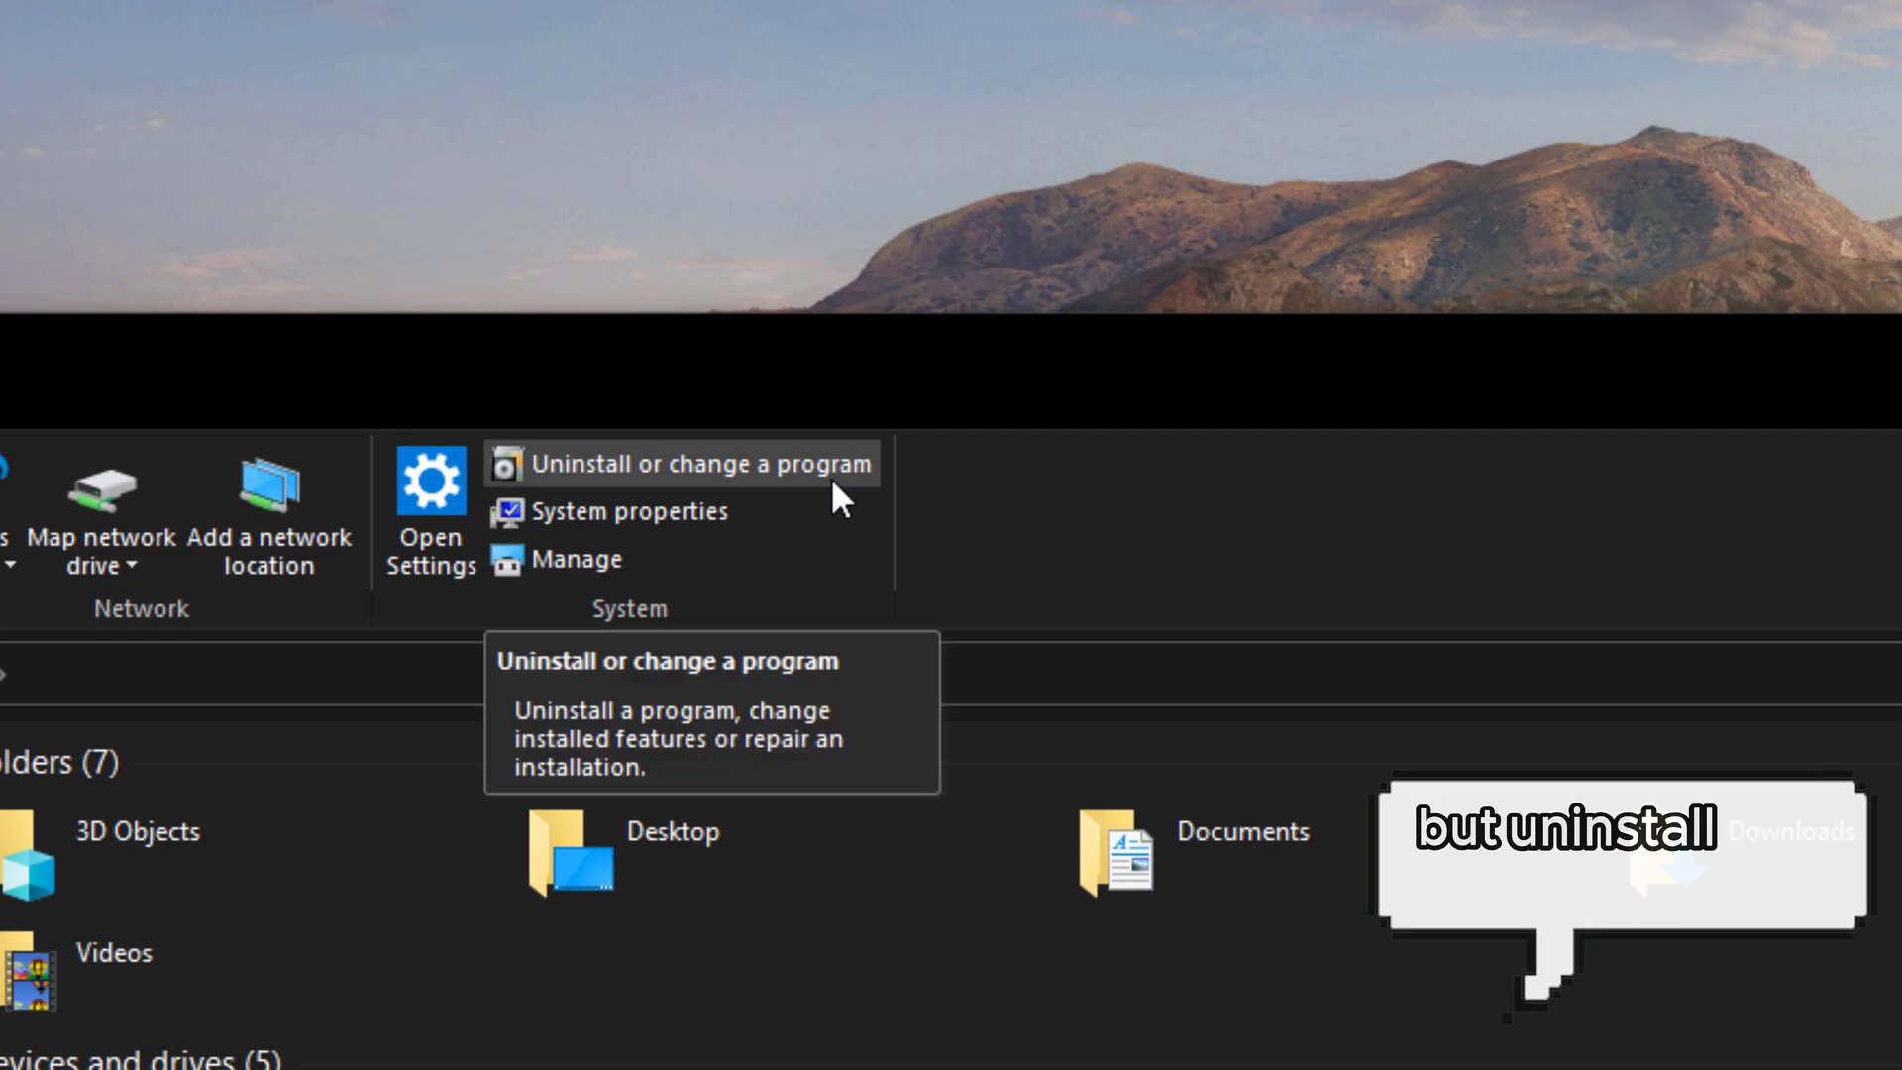
Sort Apps & features by size and expand the iTunes and Voicemod entries
left_click(668, 474)
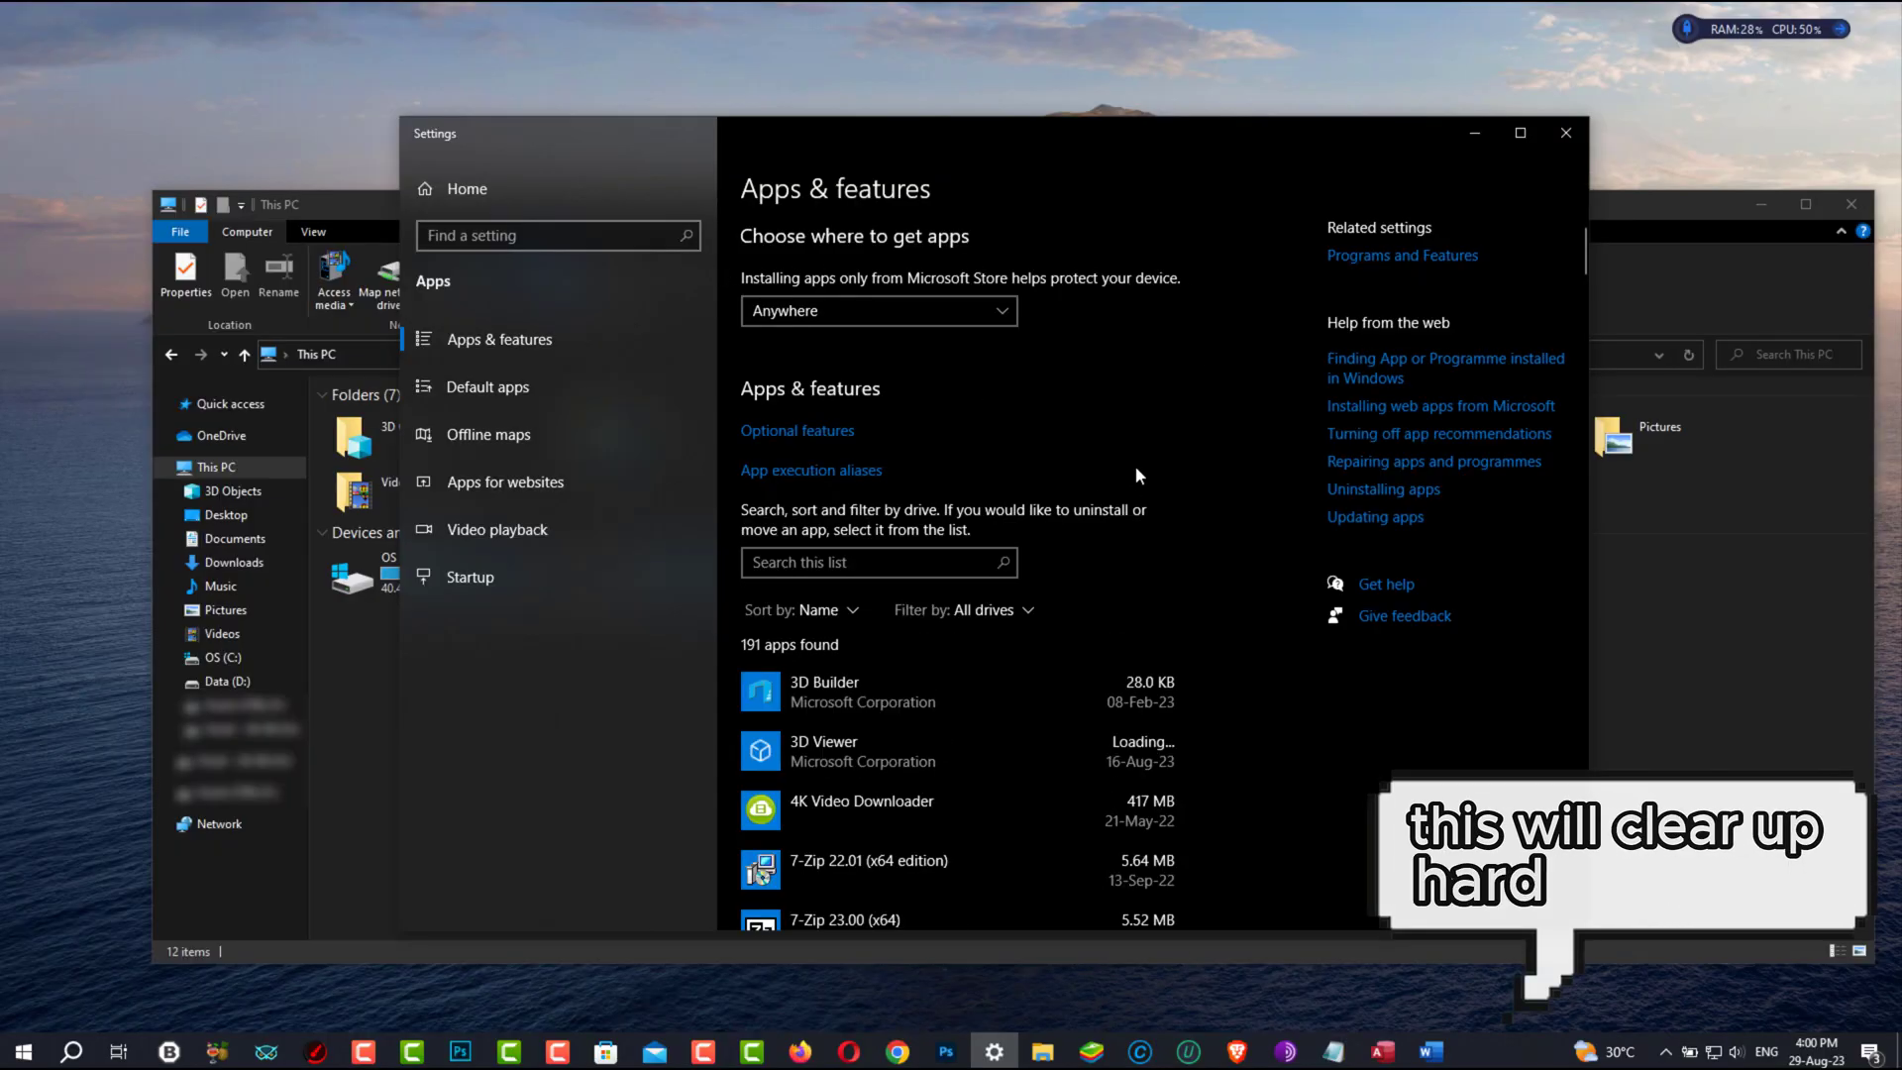
scroll(1203, 430, "down", 4)
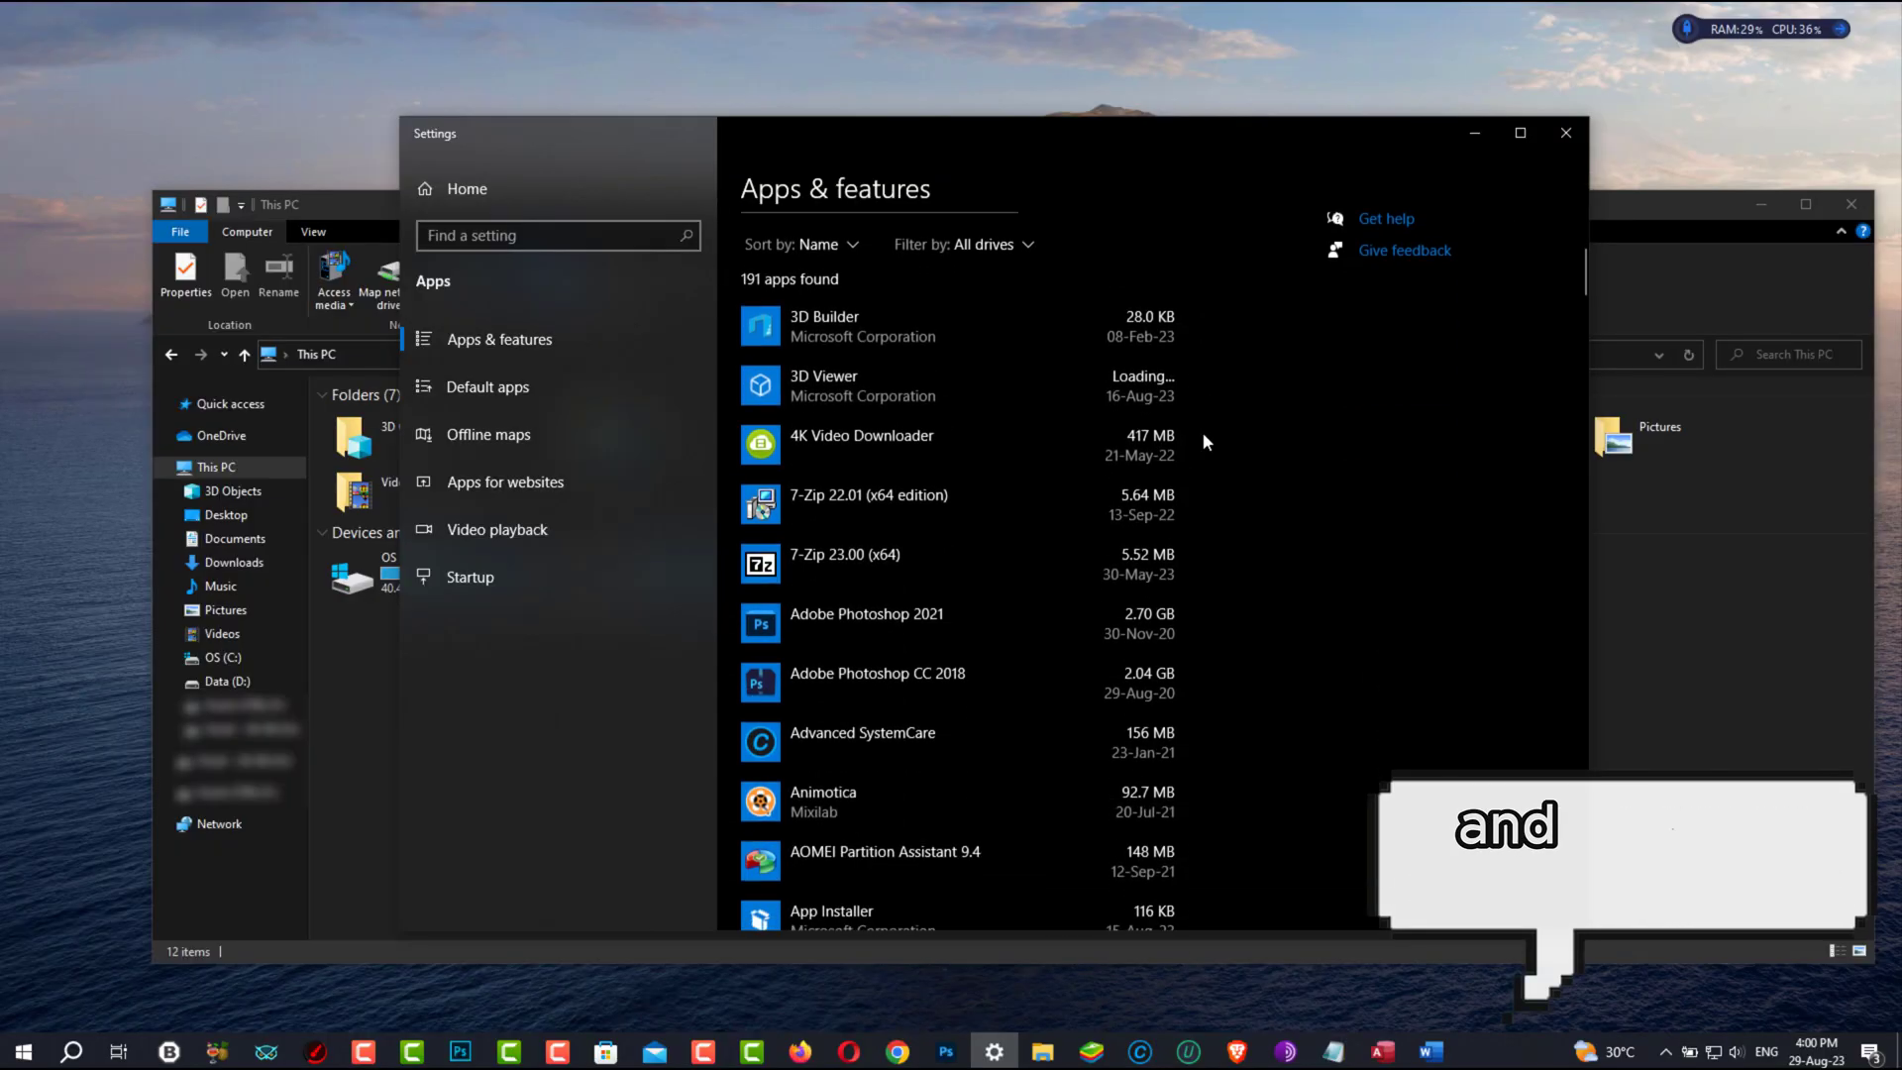
scroll(1202, 426, "up", 1)
left_click(818, 367)
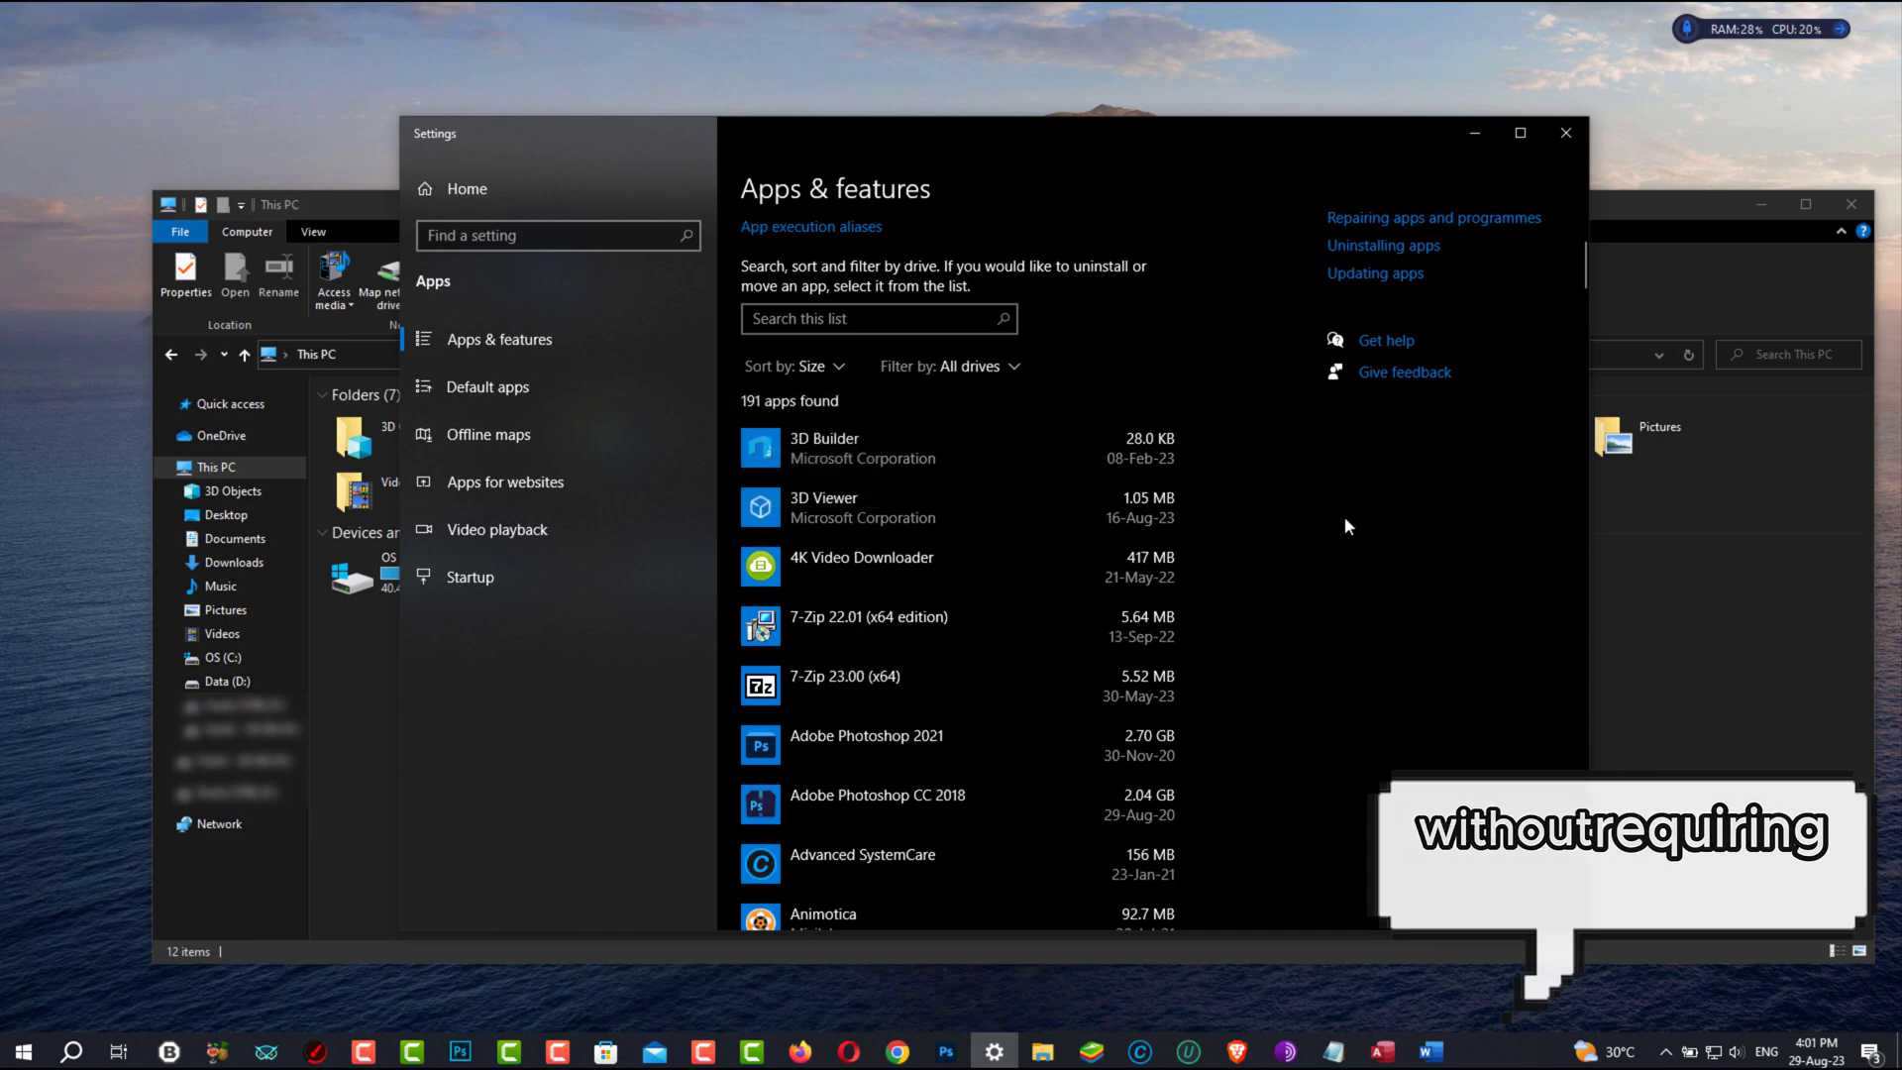
scroll(1281, 543, "down", 3)
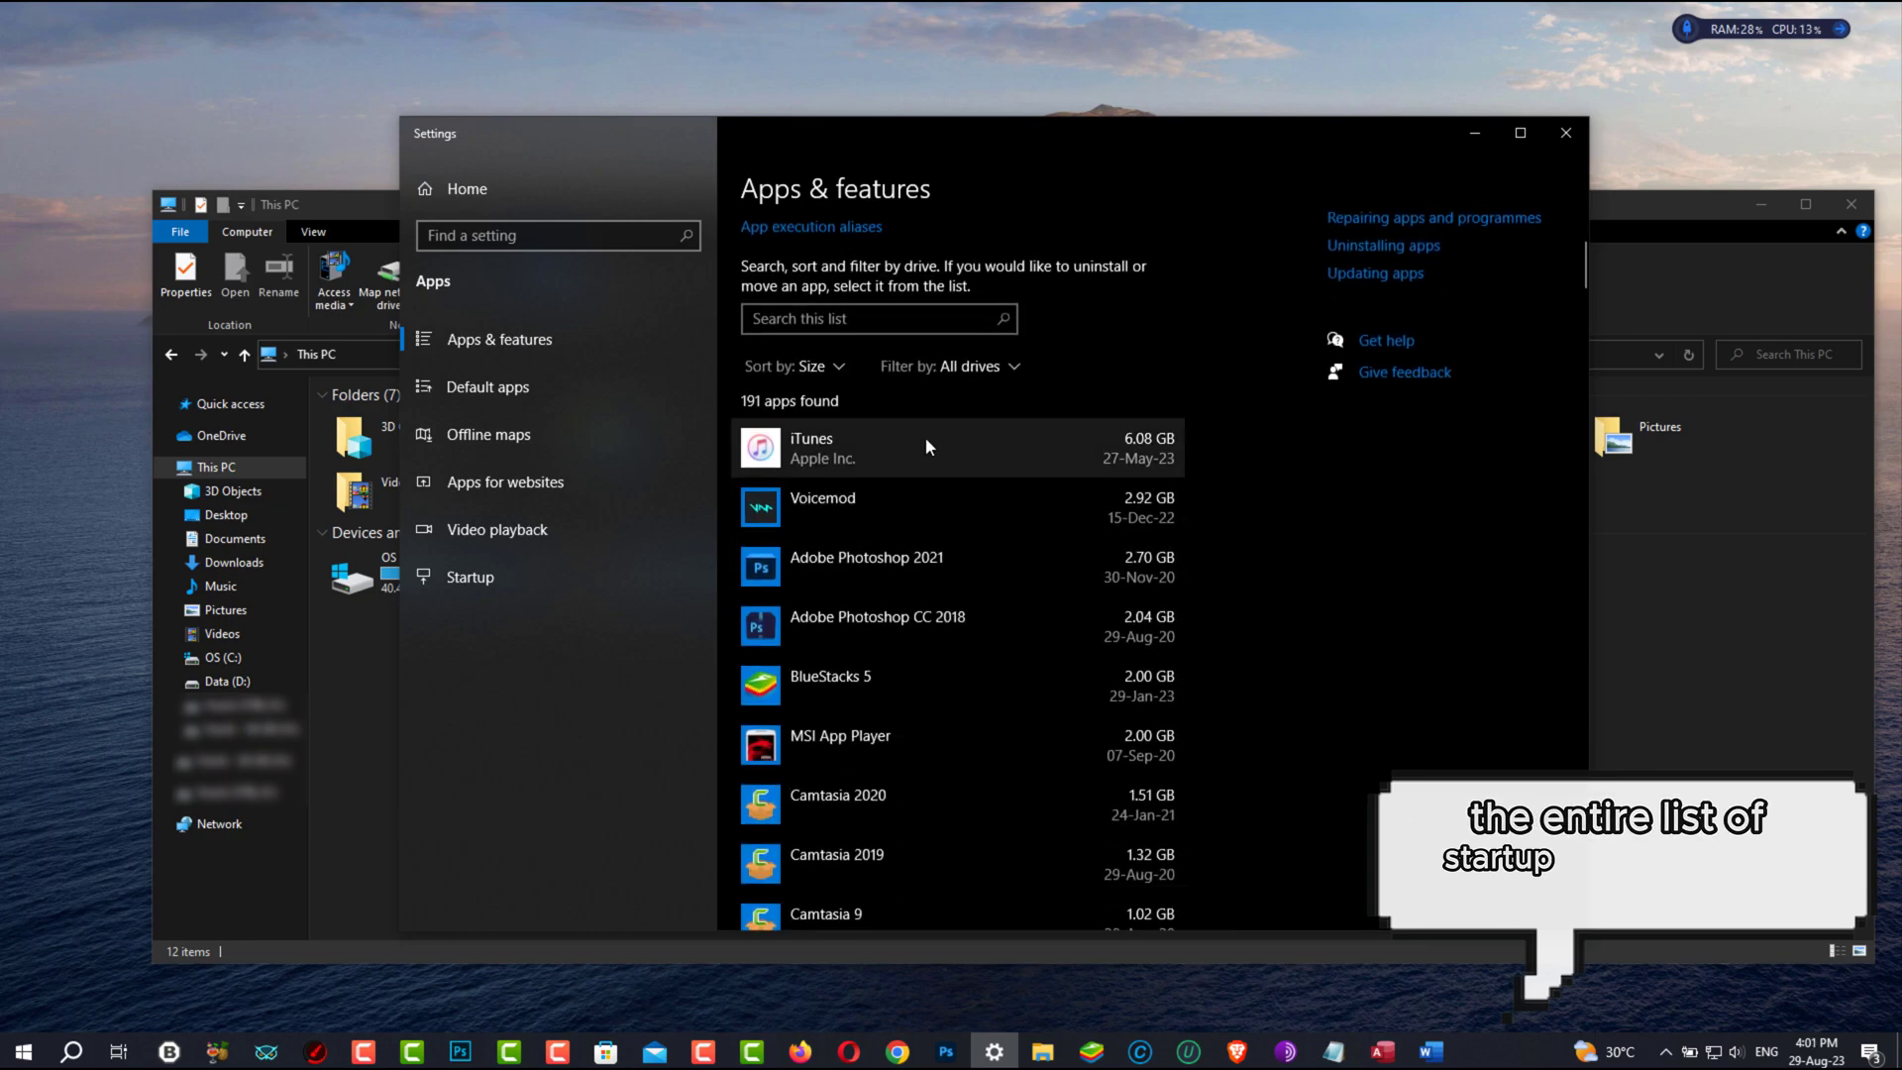
left_click(946, 443)
scroll(1126, 515, "down", 1)
left_click(1139, 481)
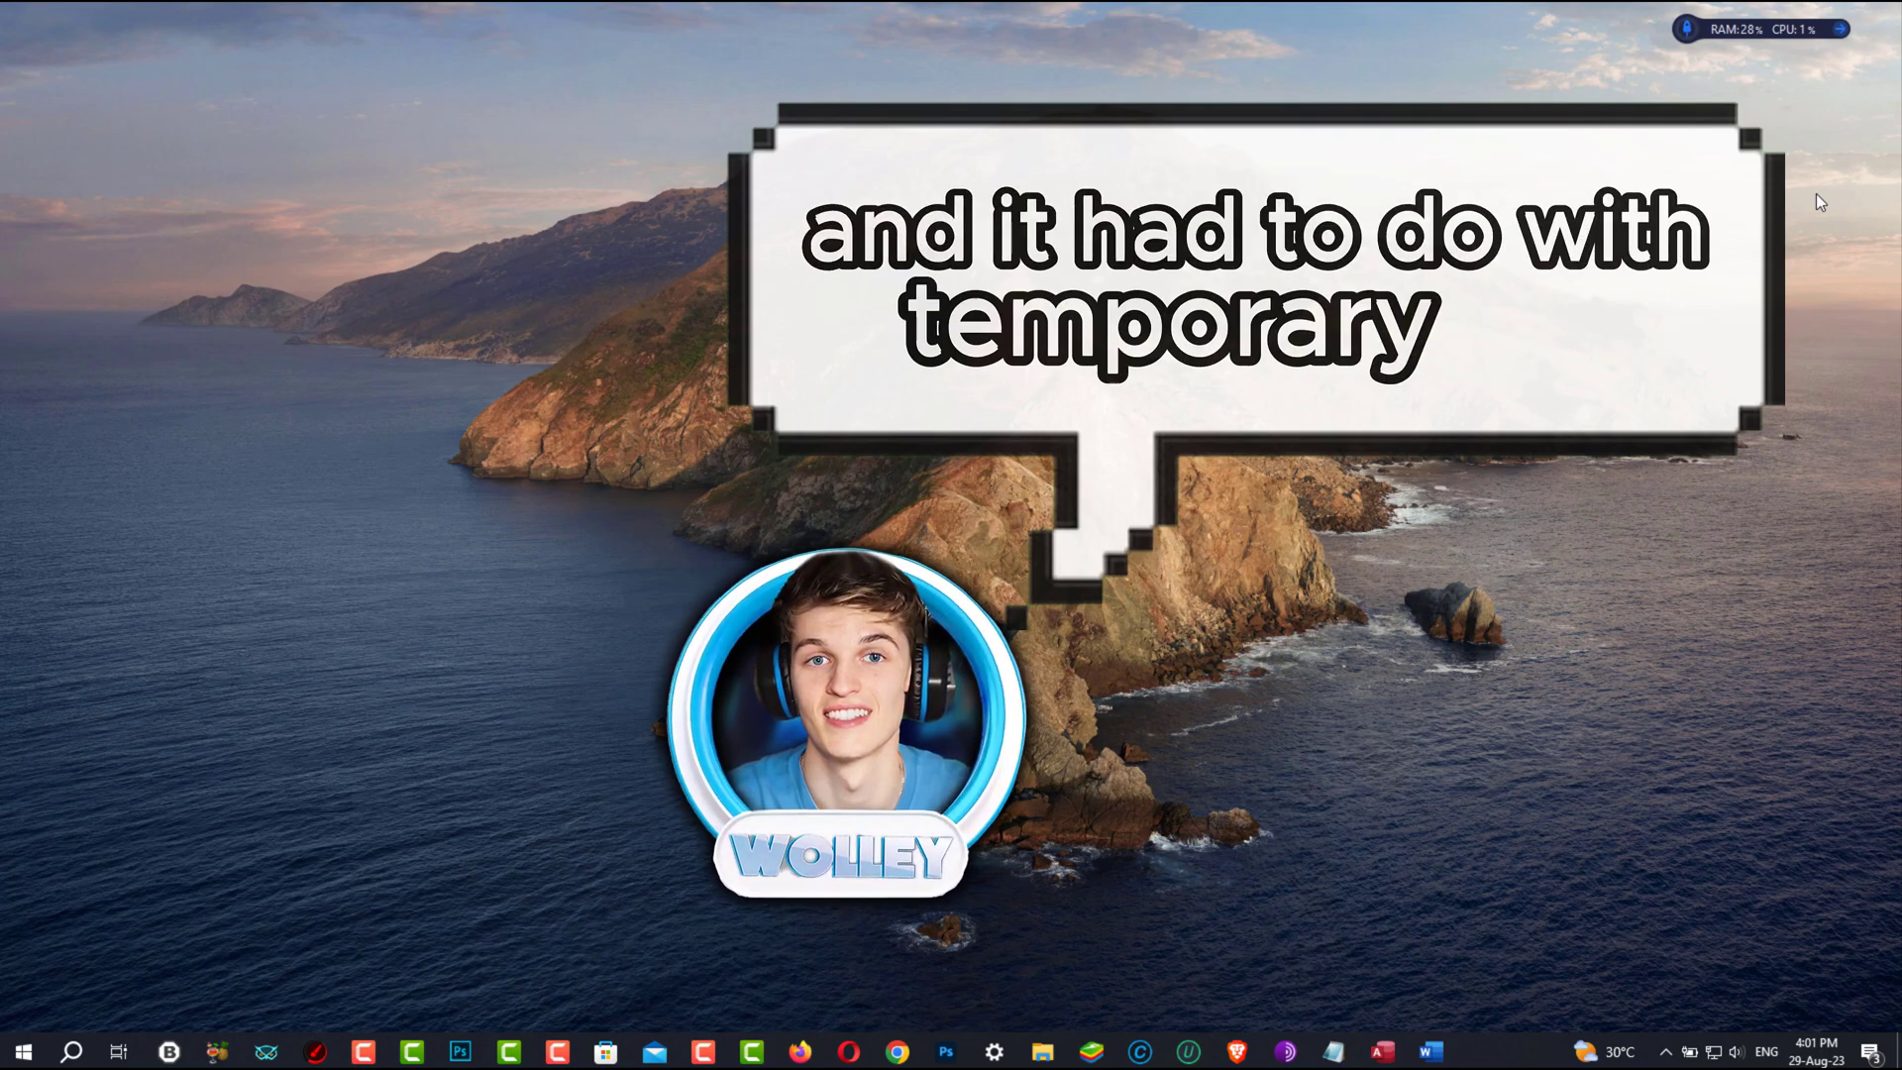
Open the user's %TEMP% folder through the Run dialog
left_click(70, 1051)
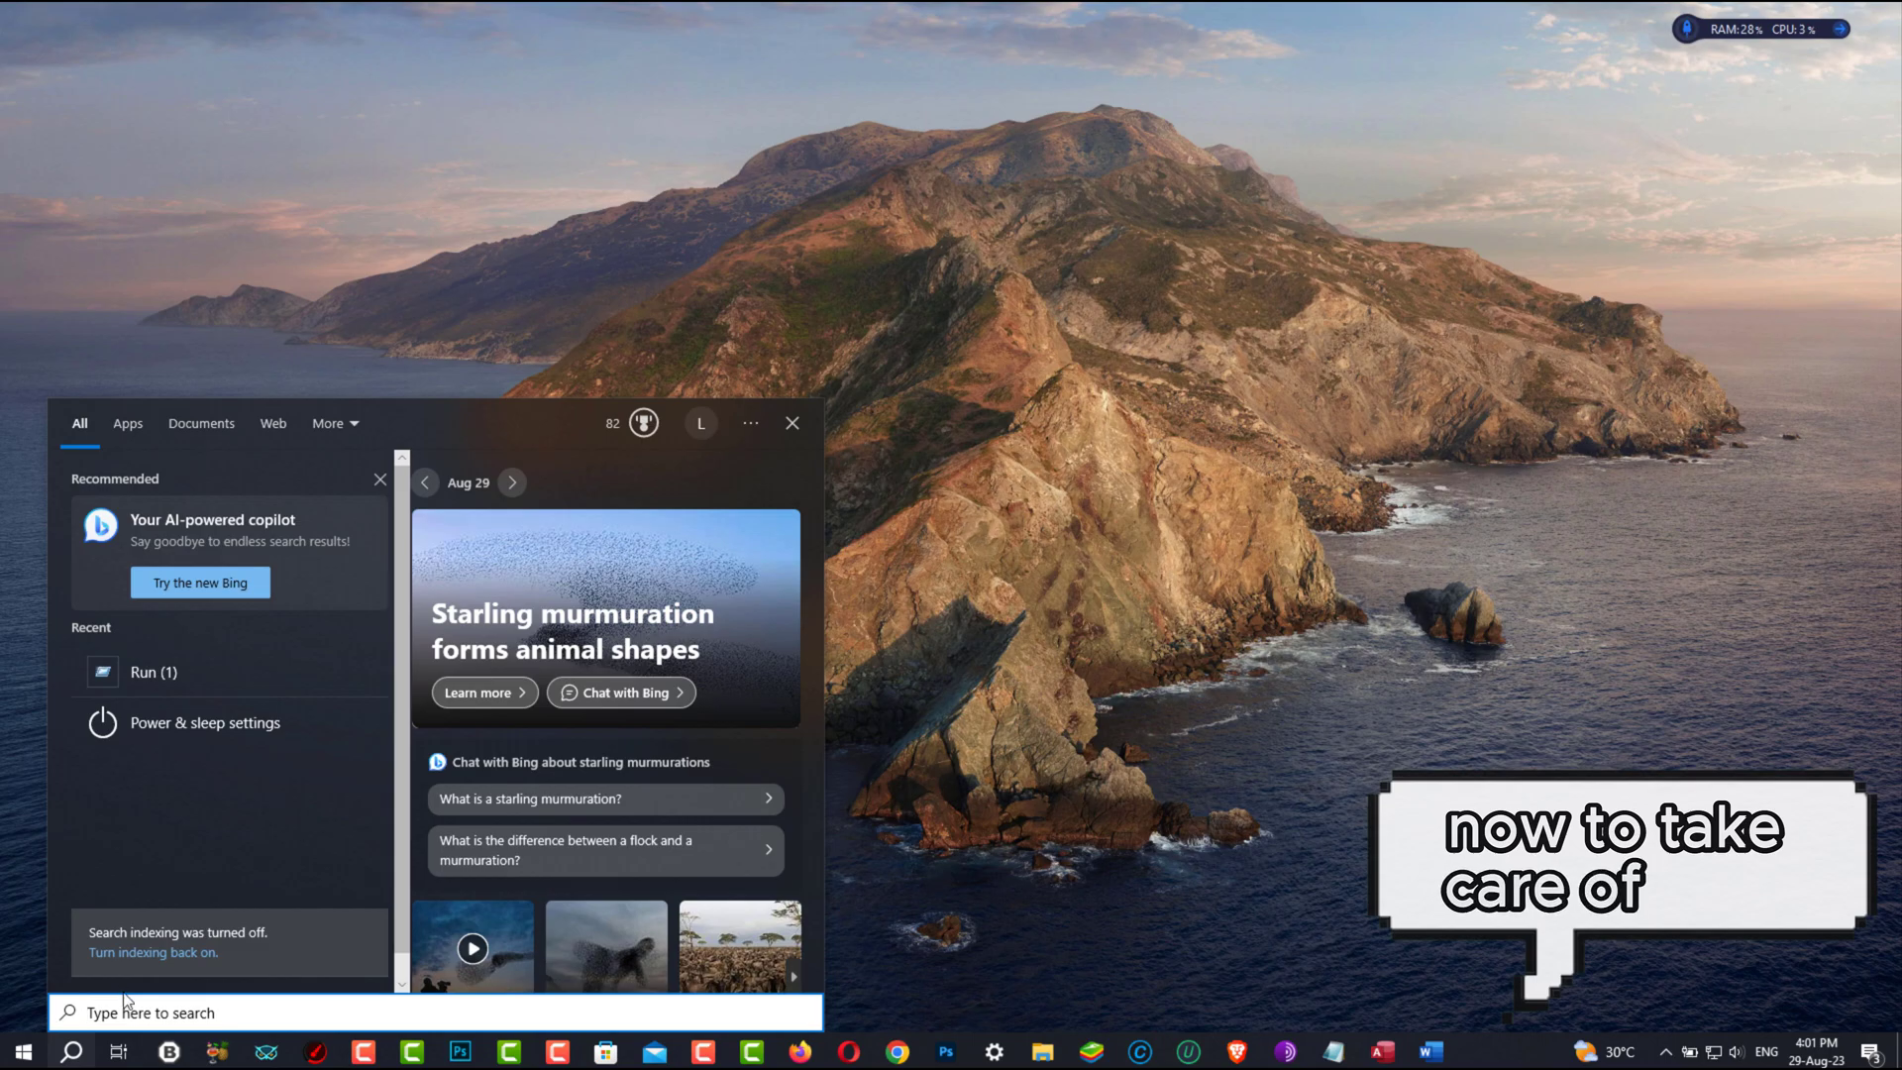
type("run")
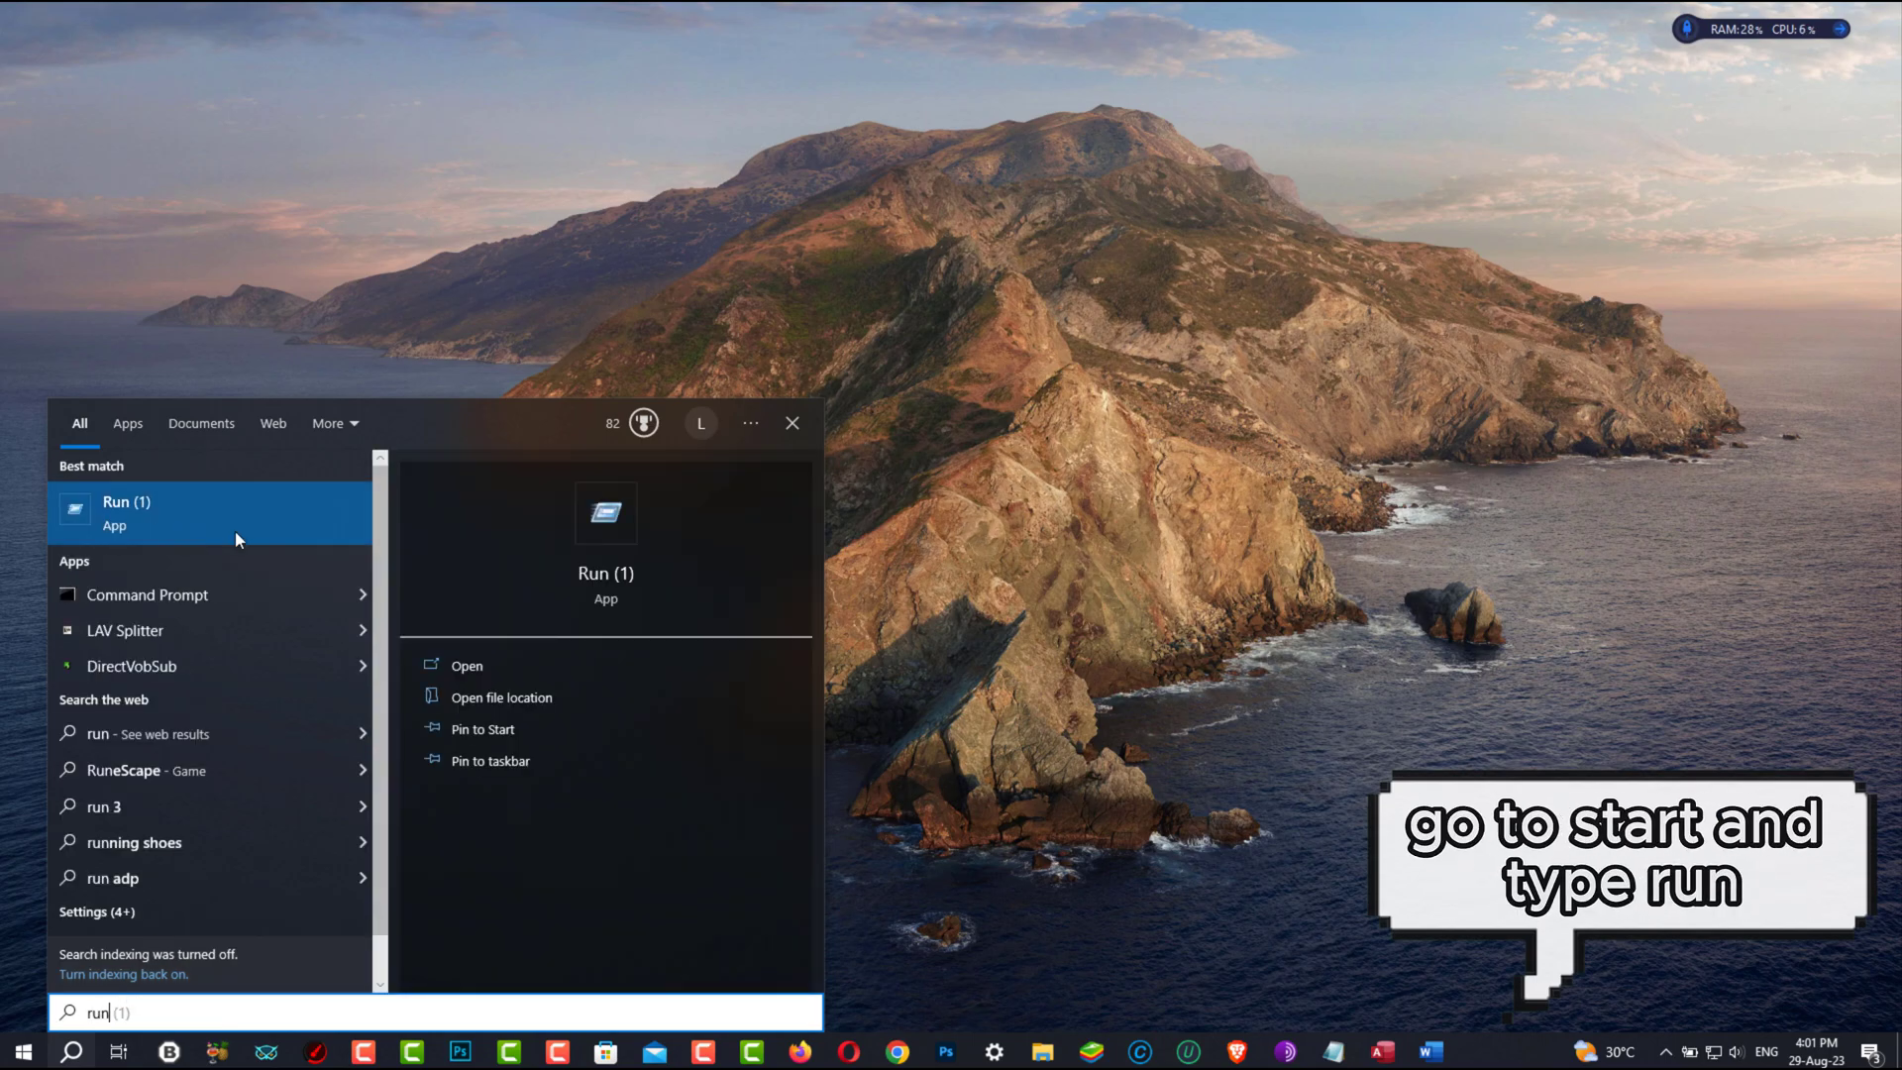
left_click(235, 531)
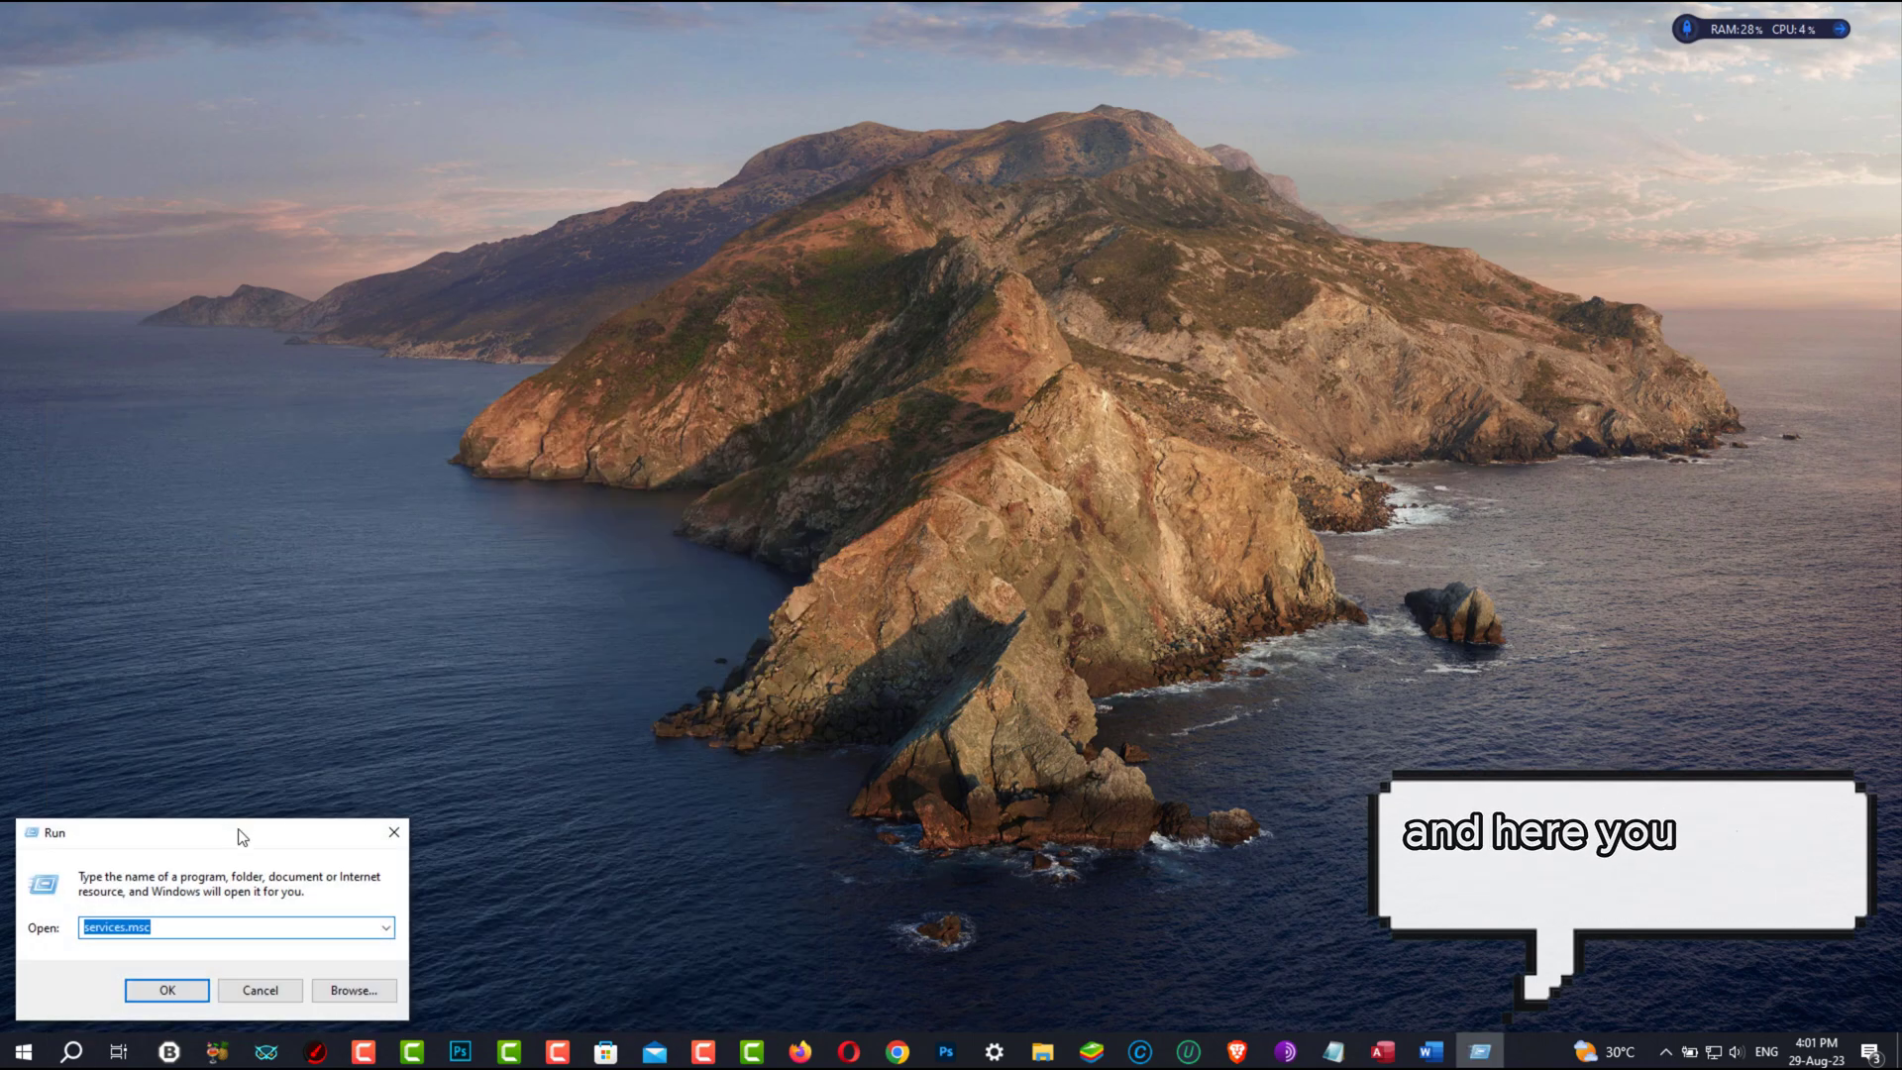
type("%TEMP%")
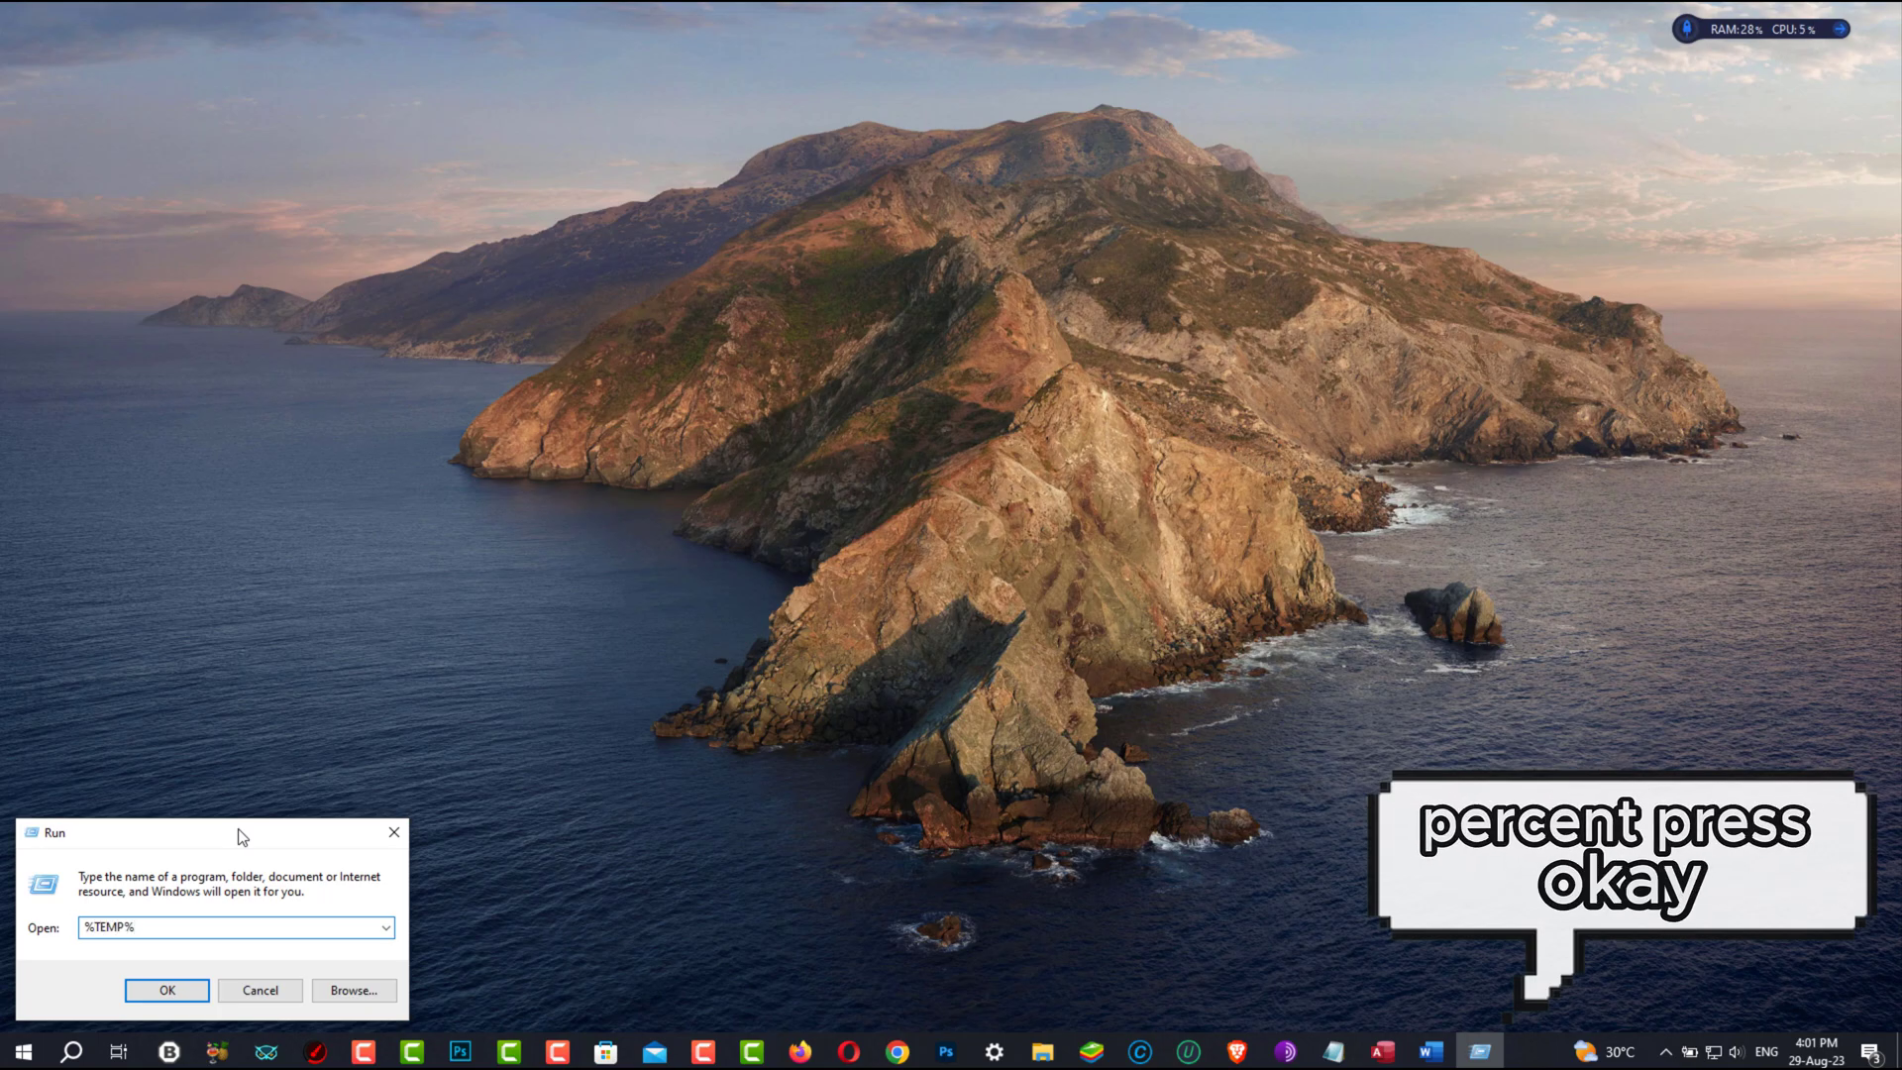
key("Return")
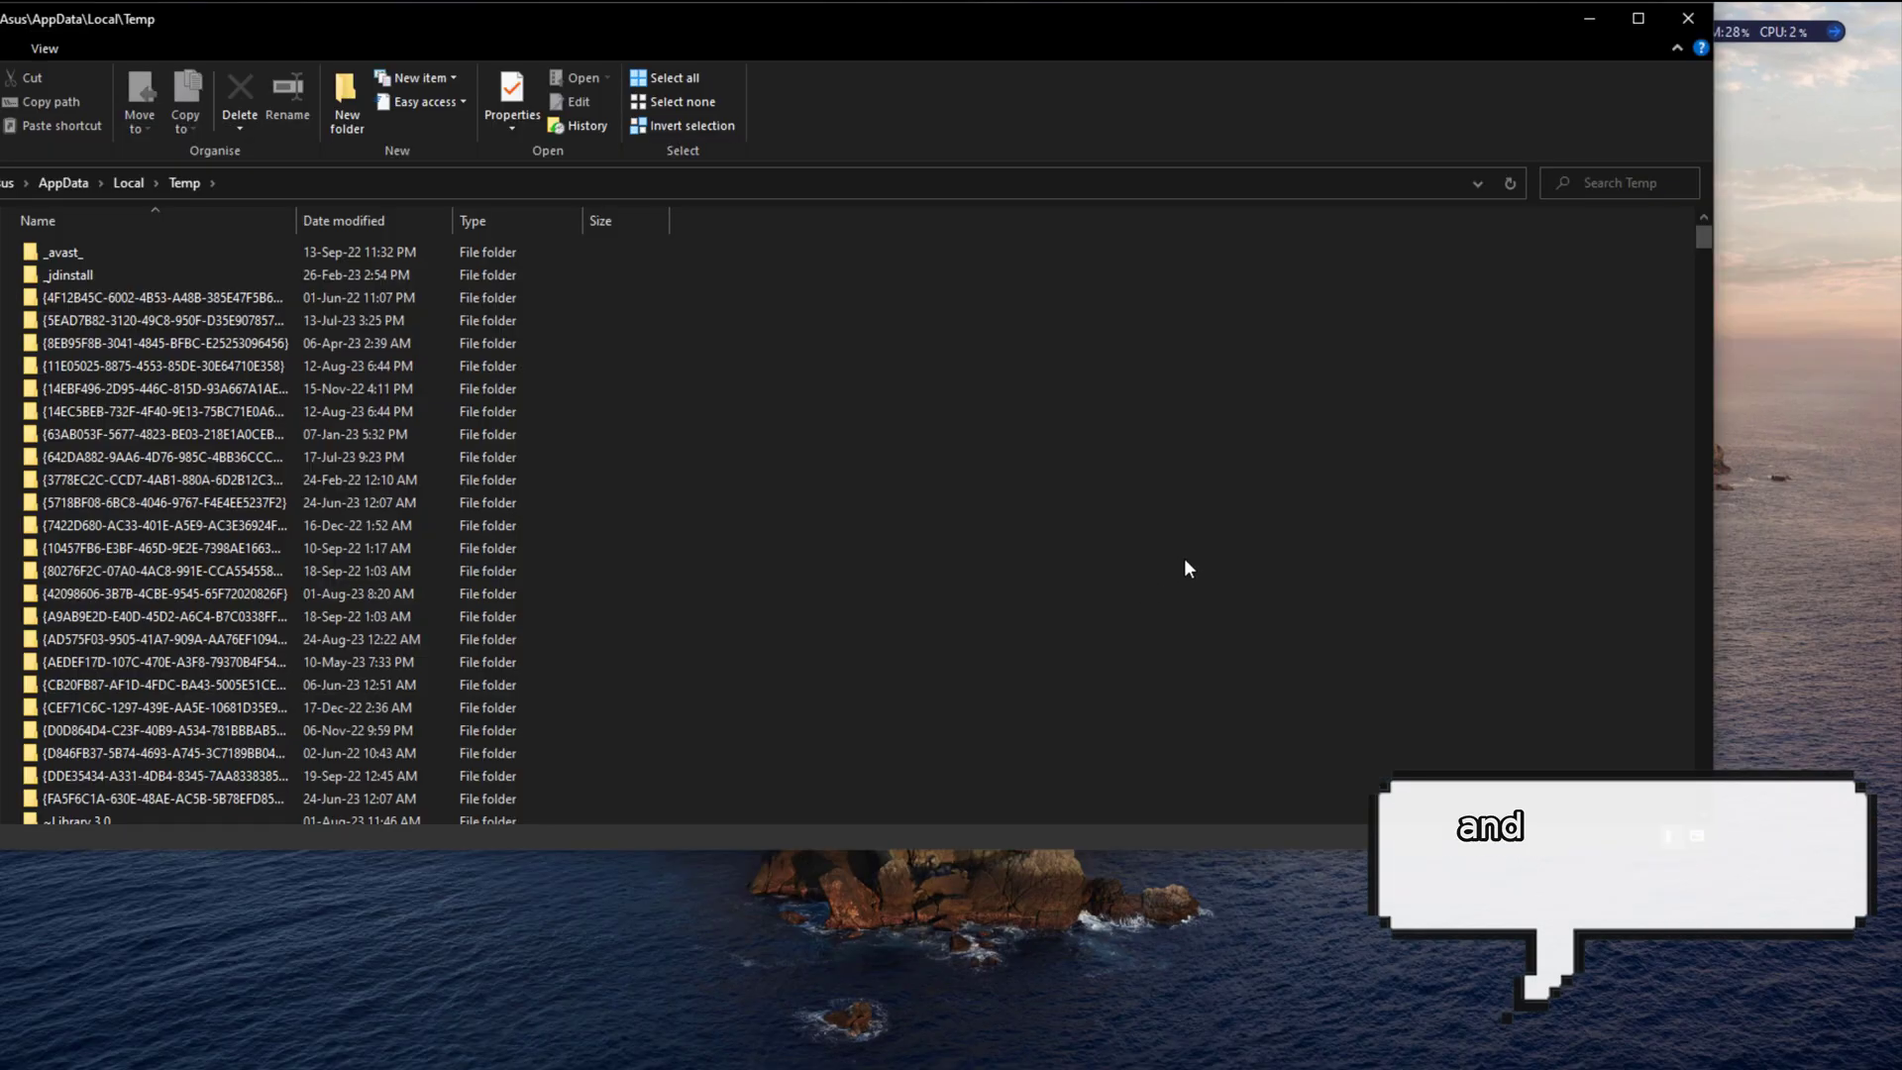
Delete all 645 temp items to the Recycle Bin and close the folder
key("ctrl+a")
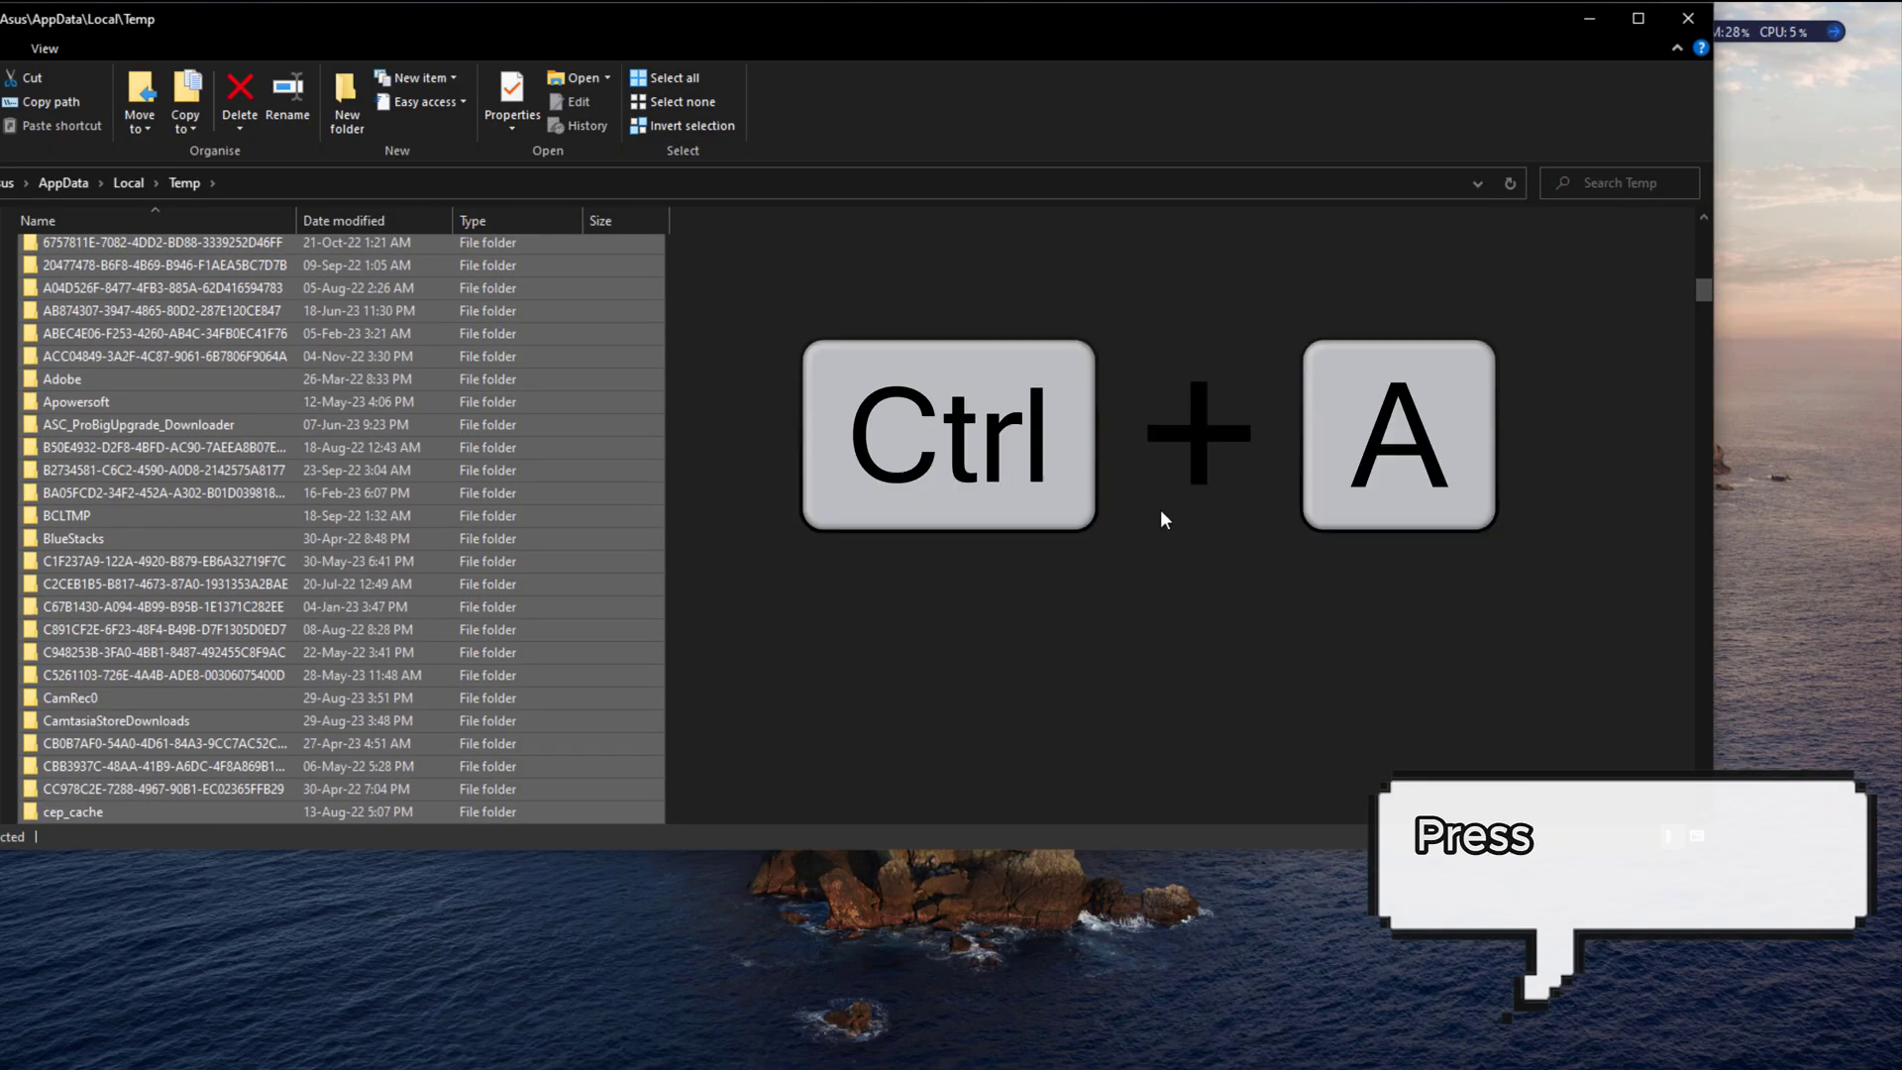
scroll(830, 676, "down", 15)
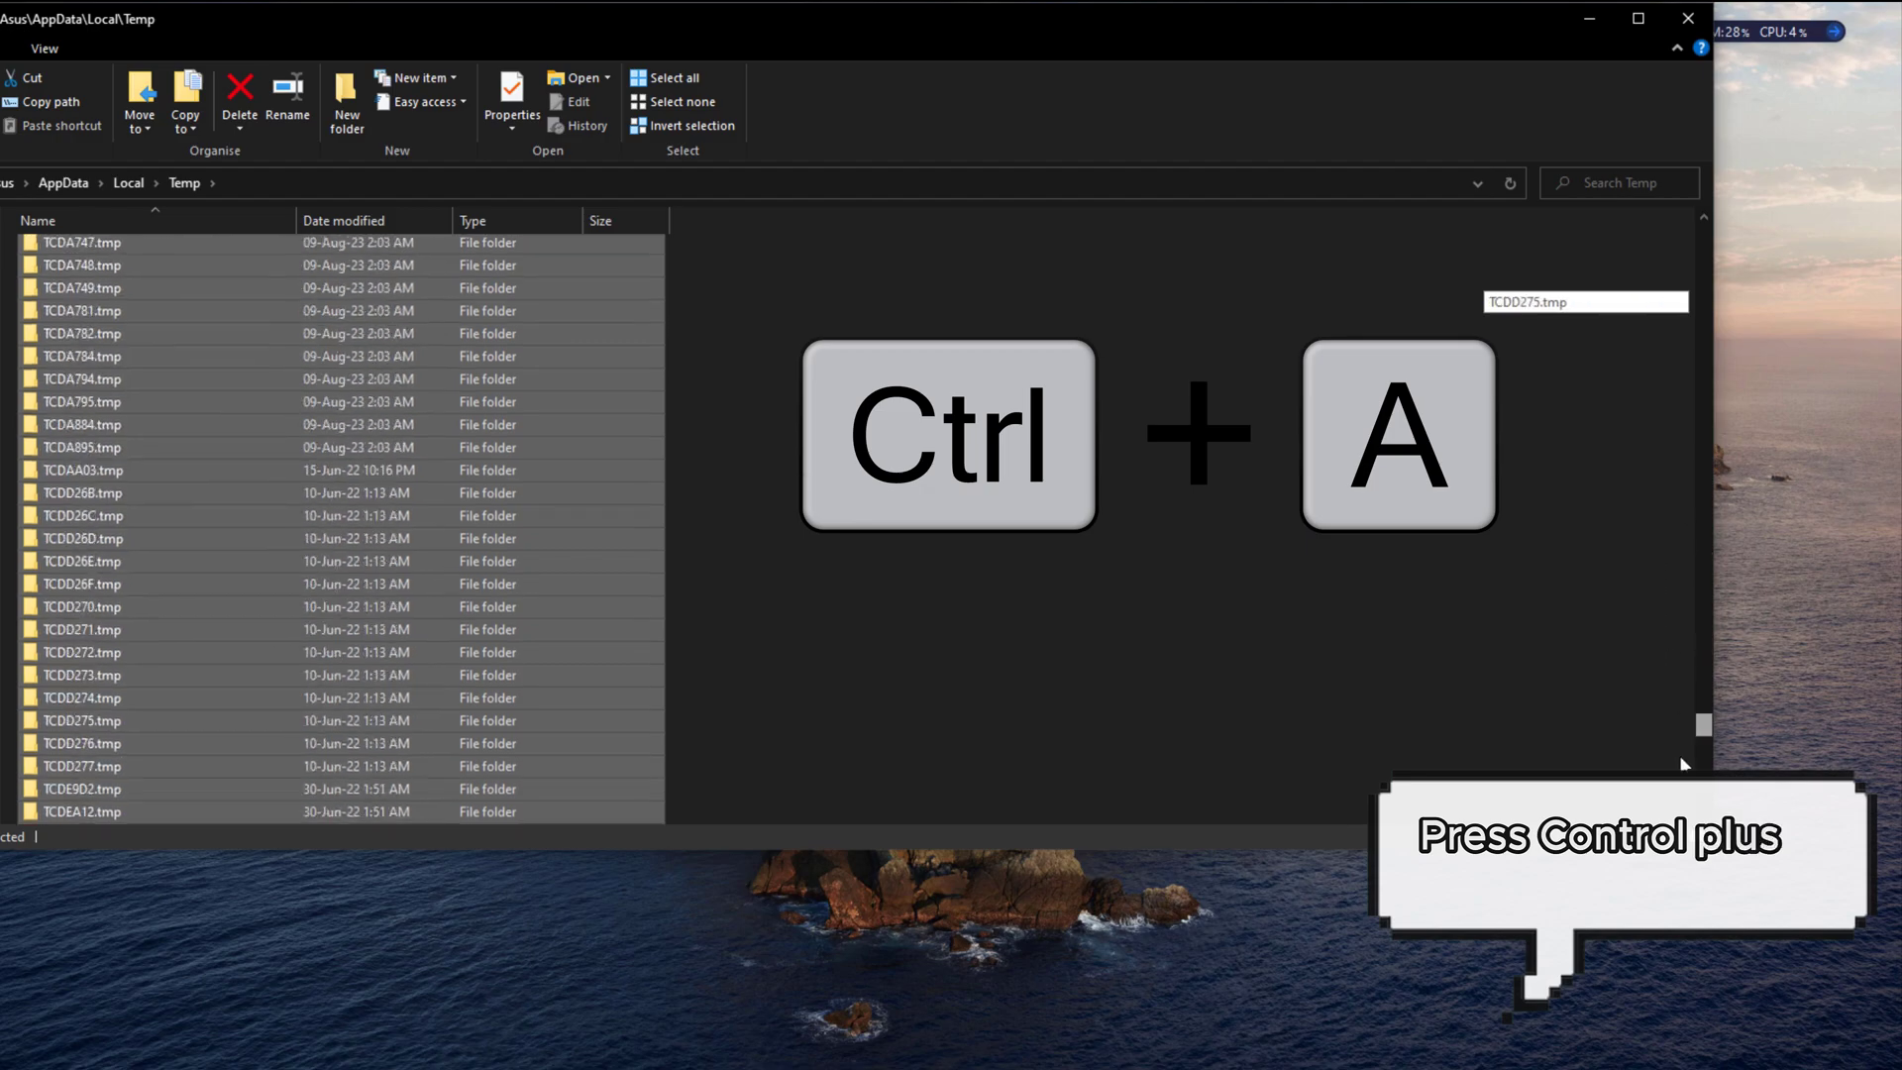
key("Delete")
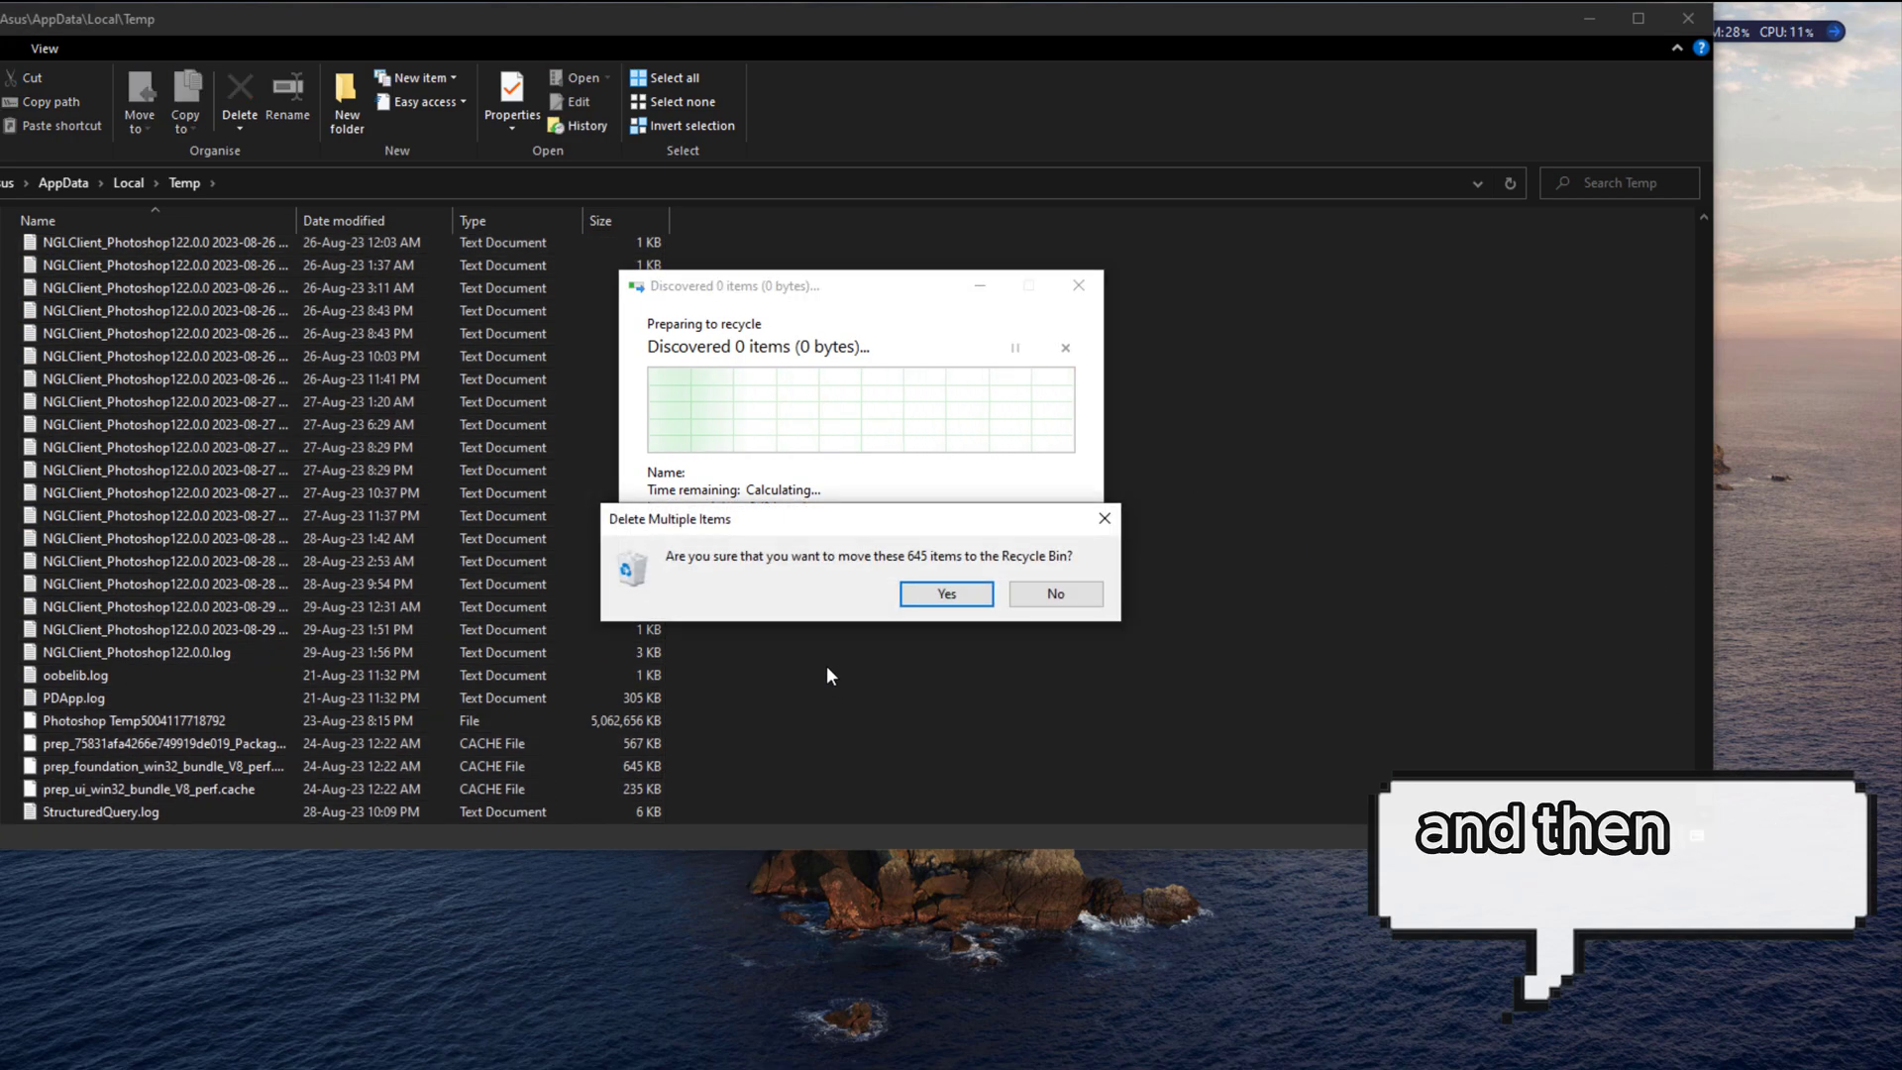
left_click(963, 590)
left_click(1706, 18)
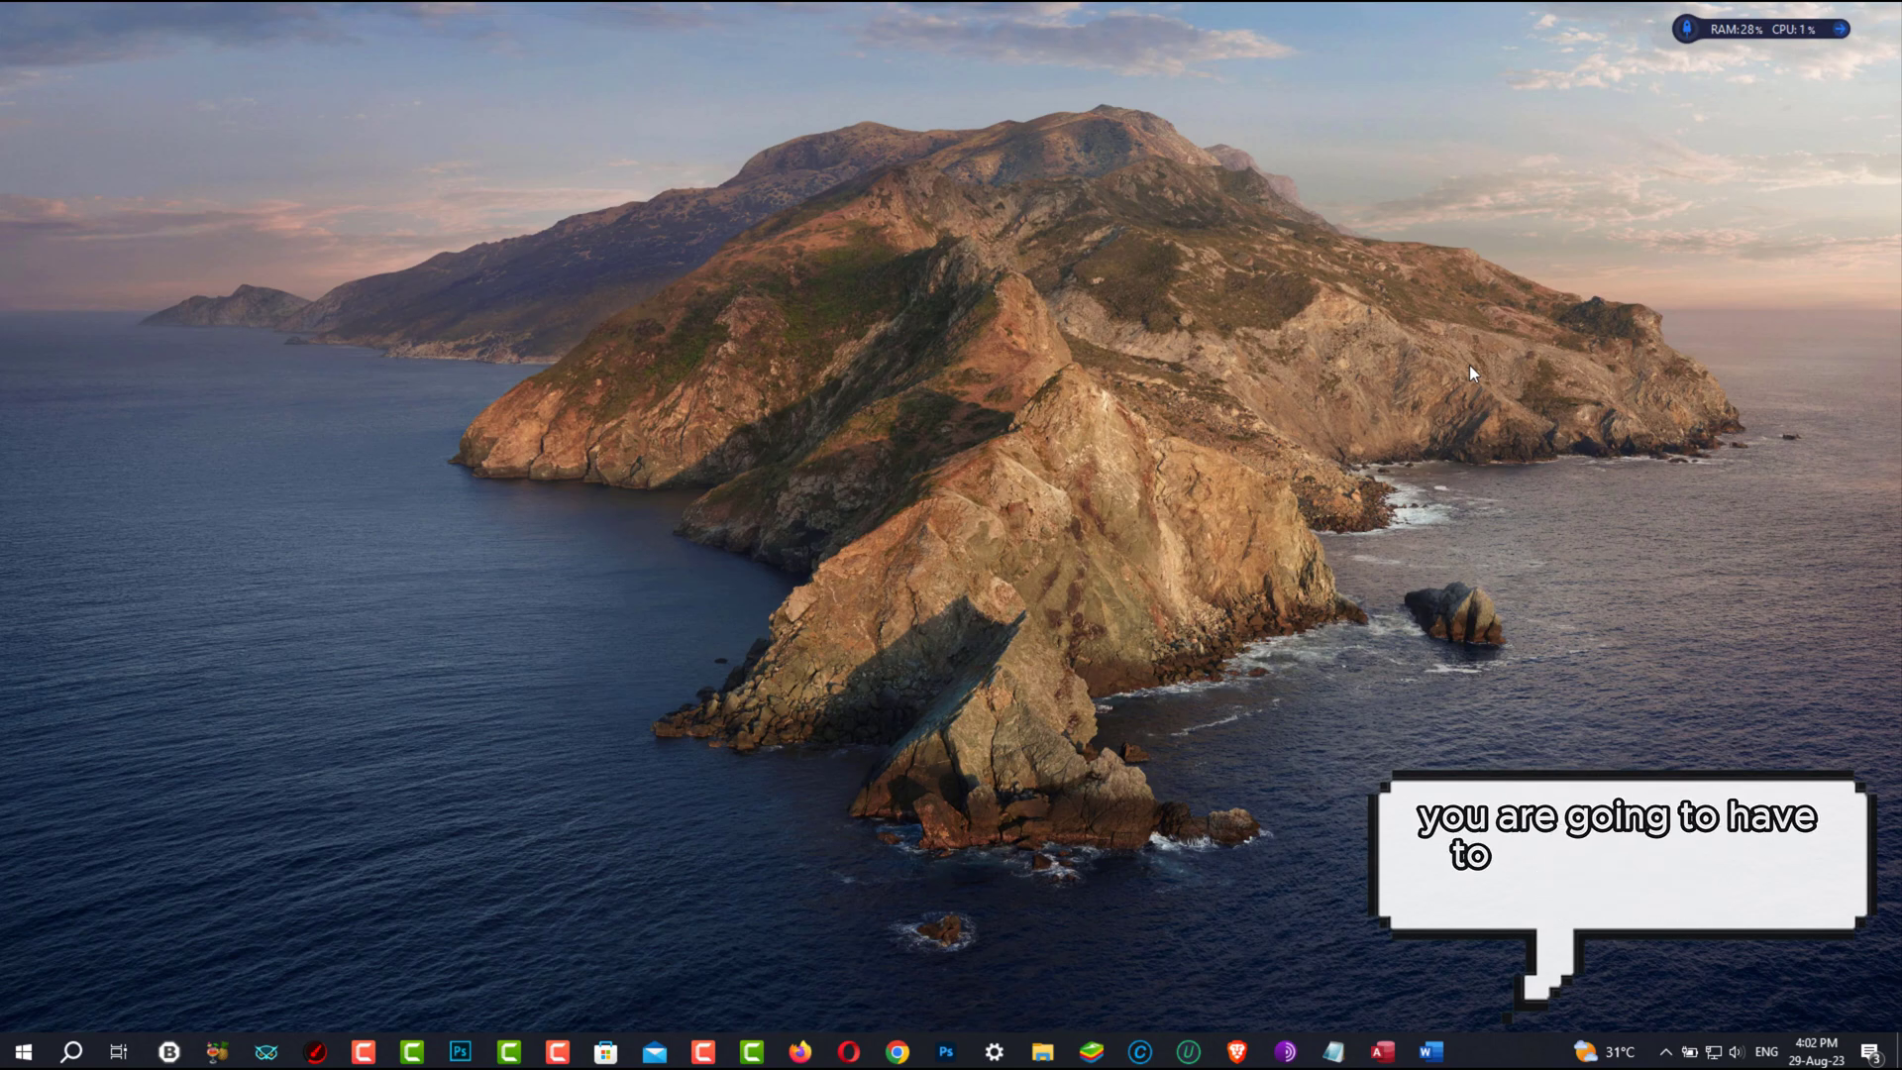
Open C:\Windows\Temp with TEMP in Run and select all its contents
left_click(61, 1053)
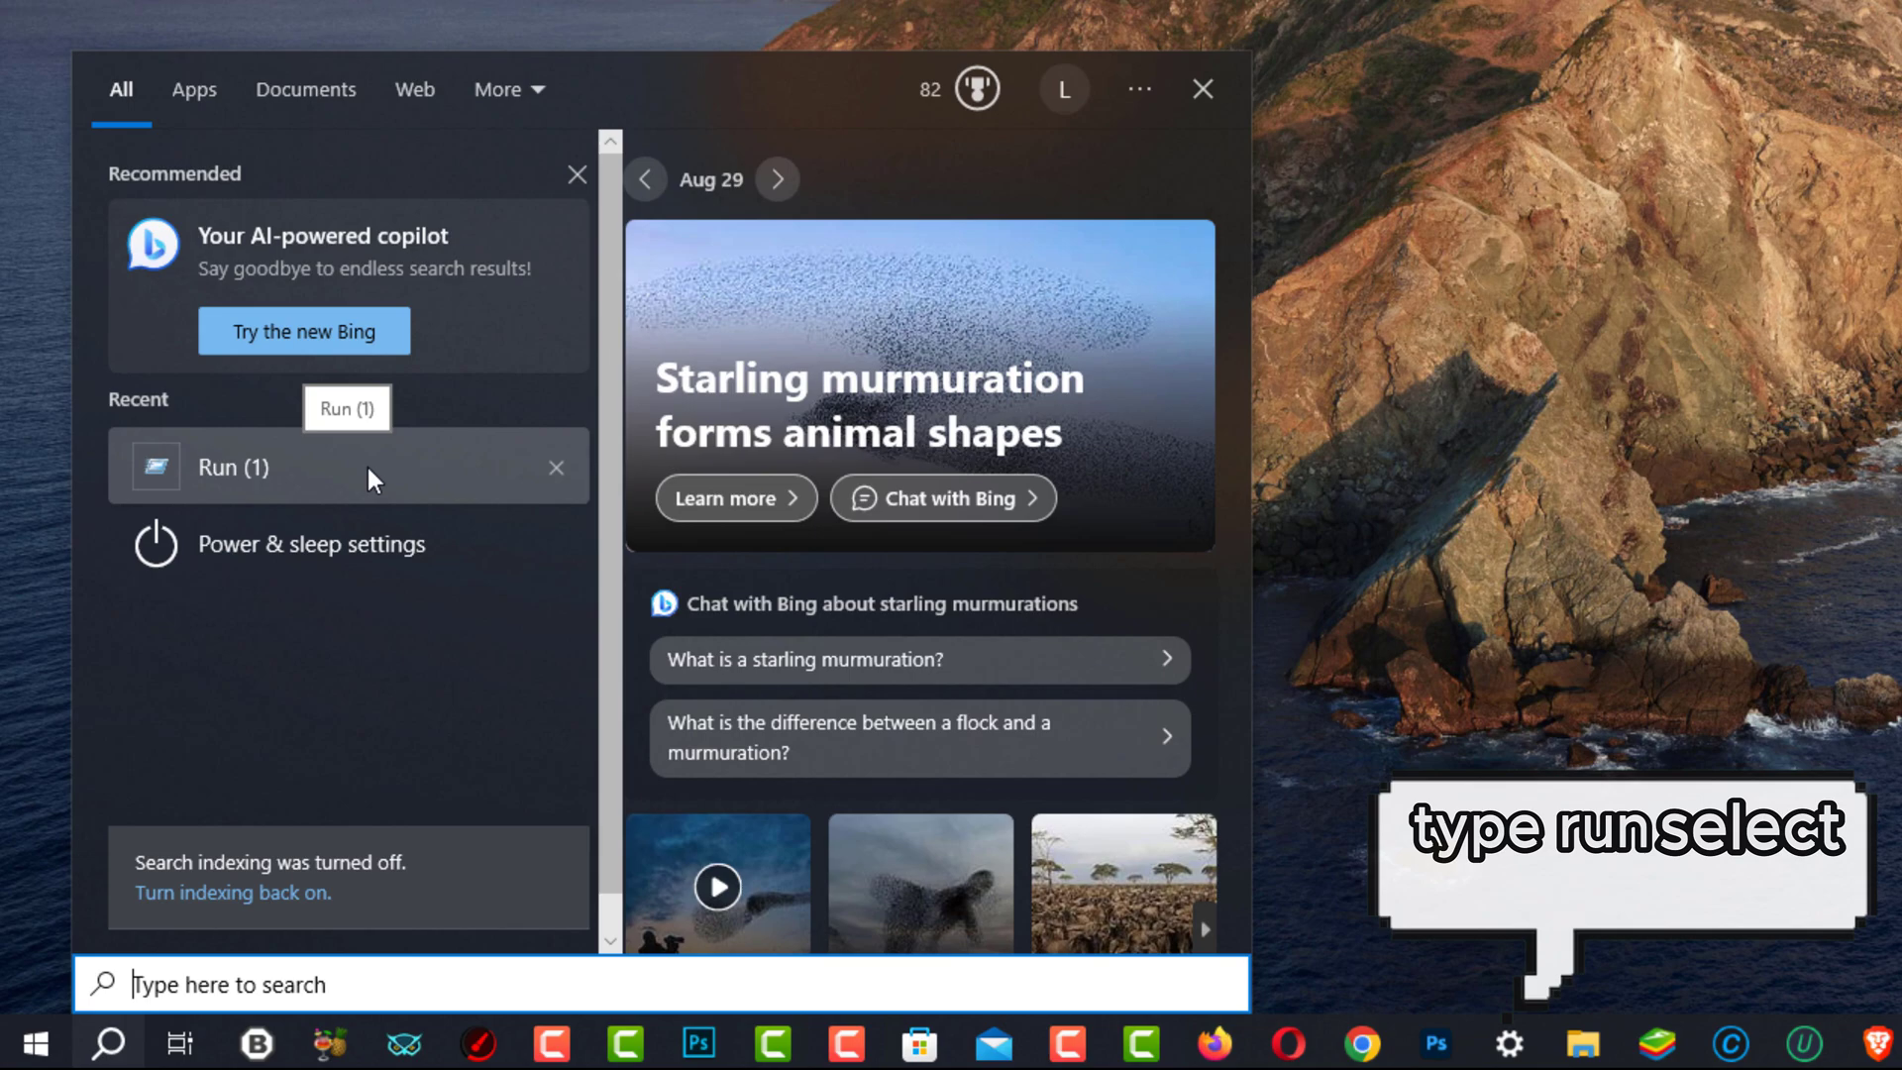
left_click(374, 481)
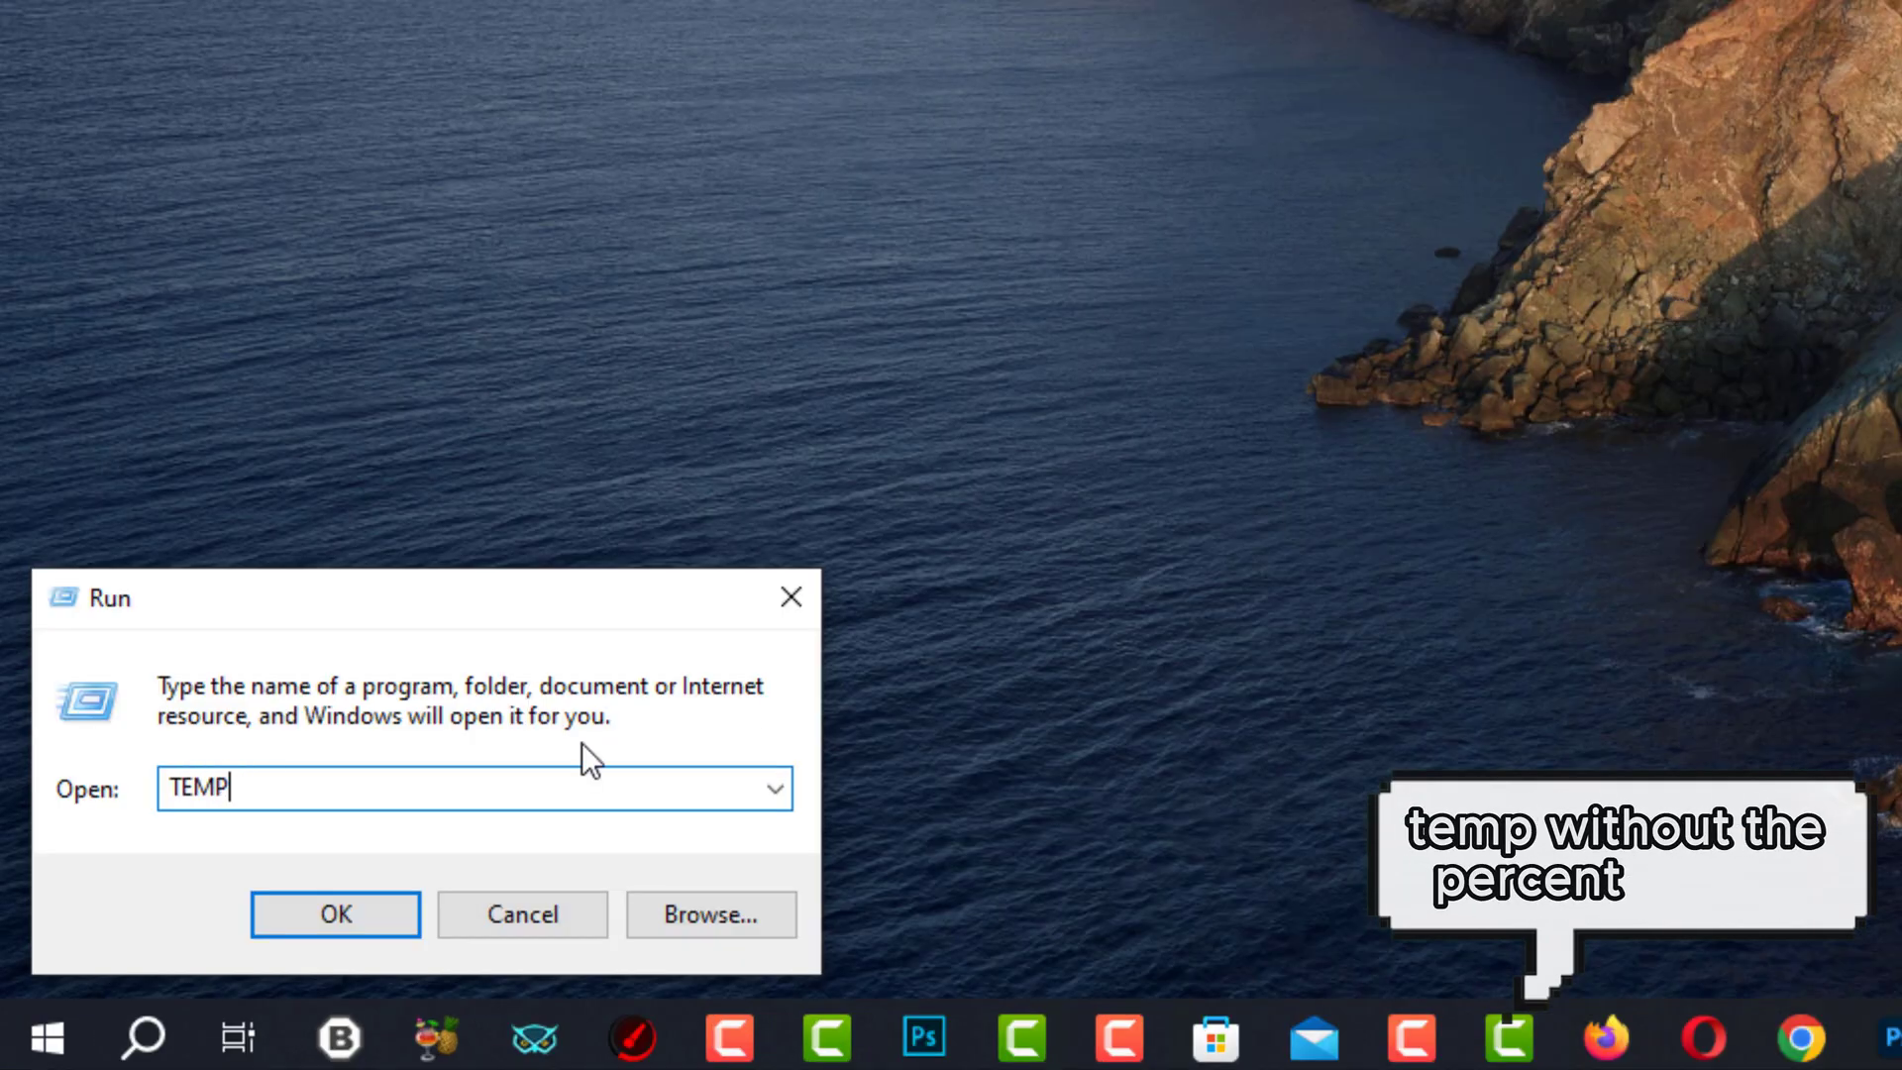
key("Return")
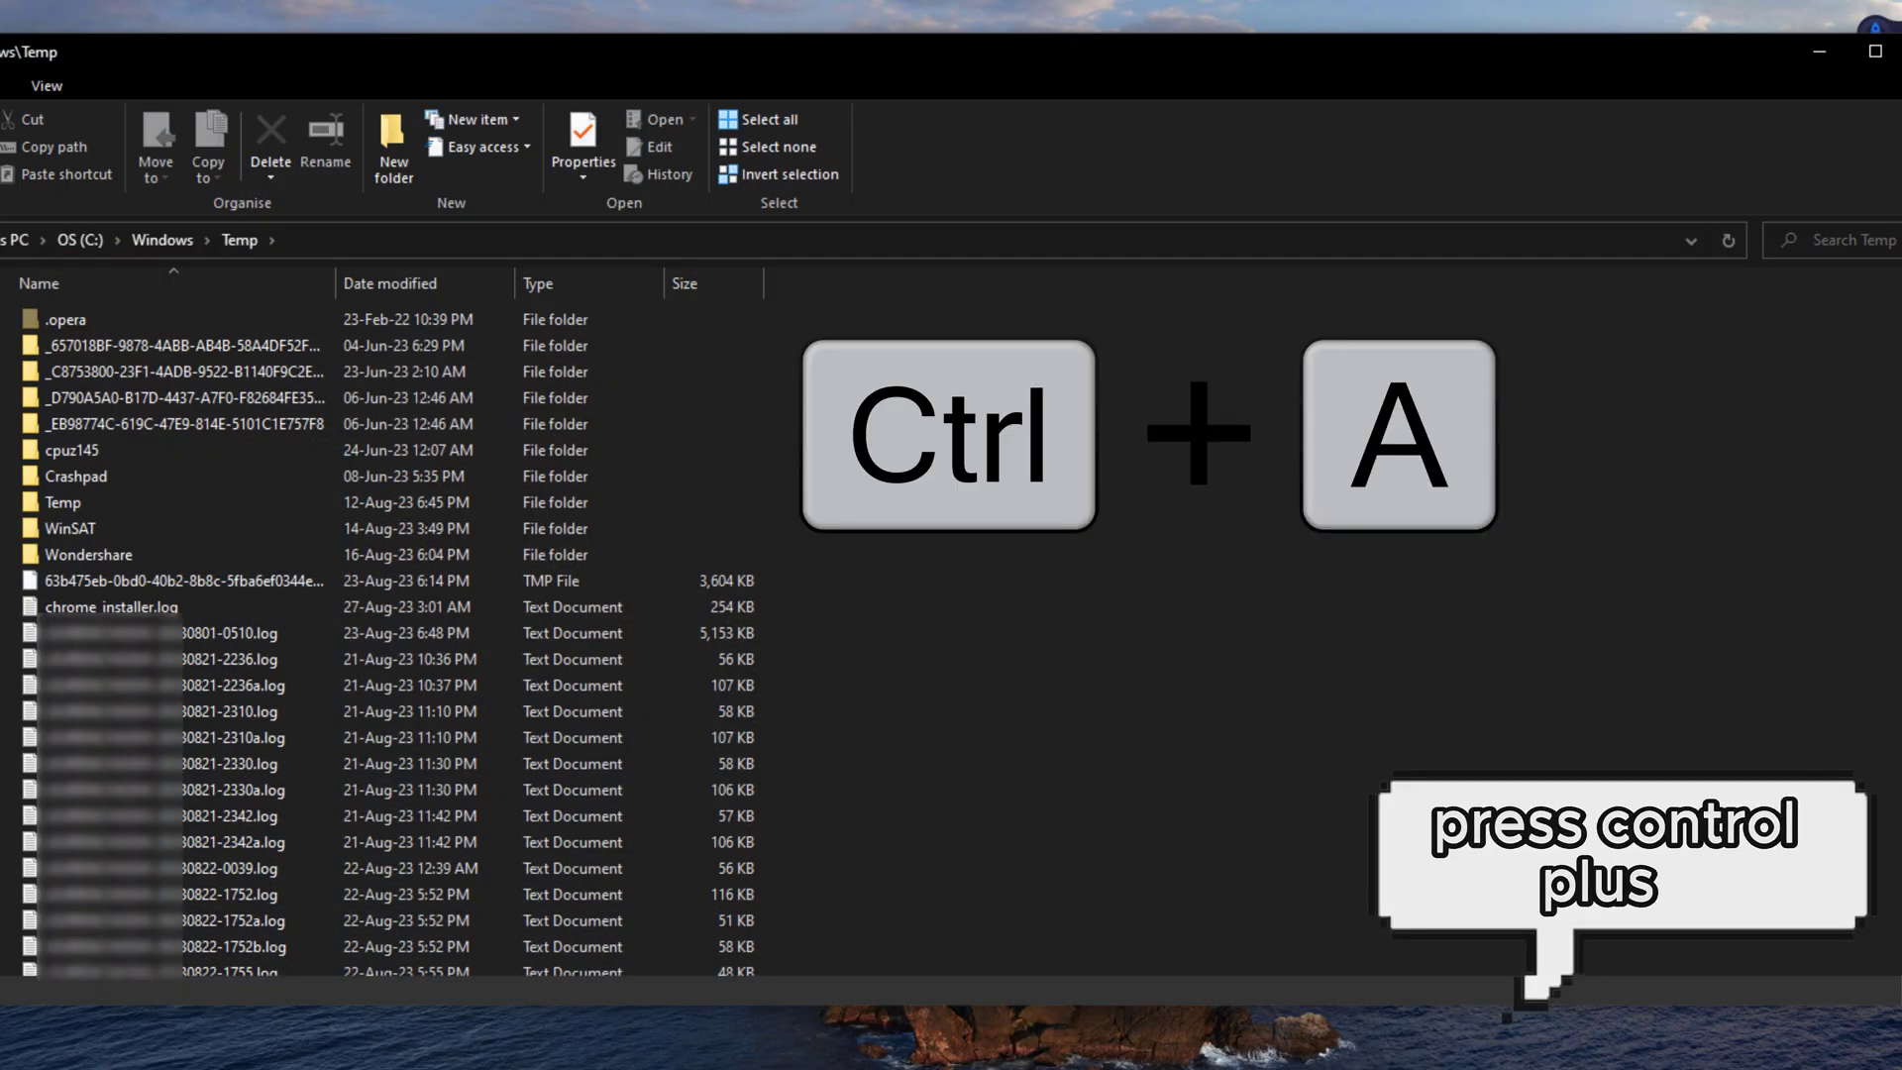
key("ctrl+a")
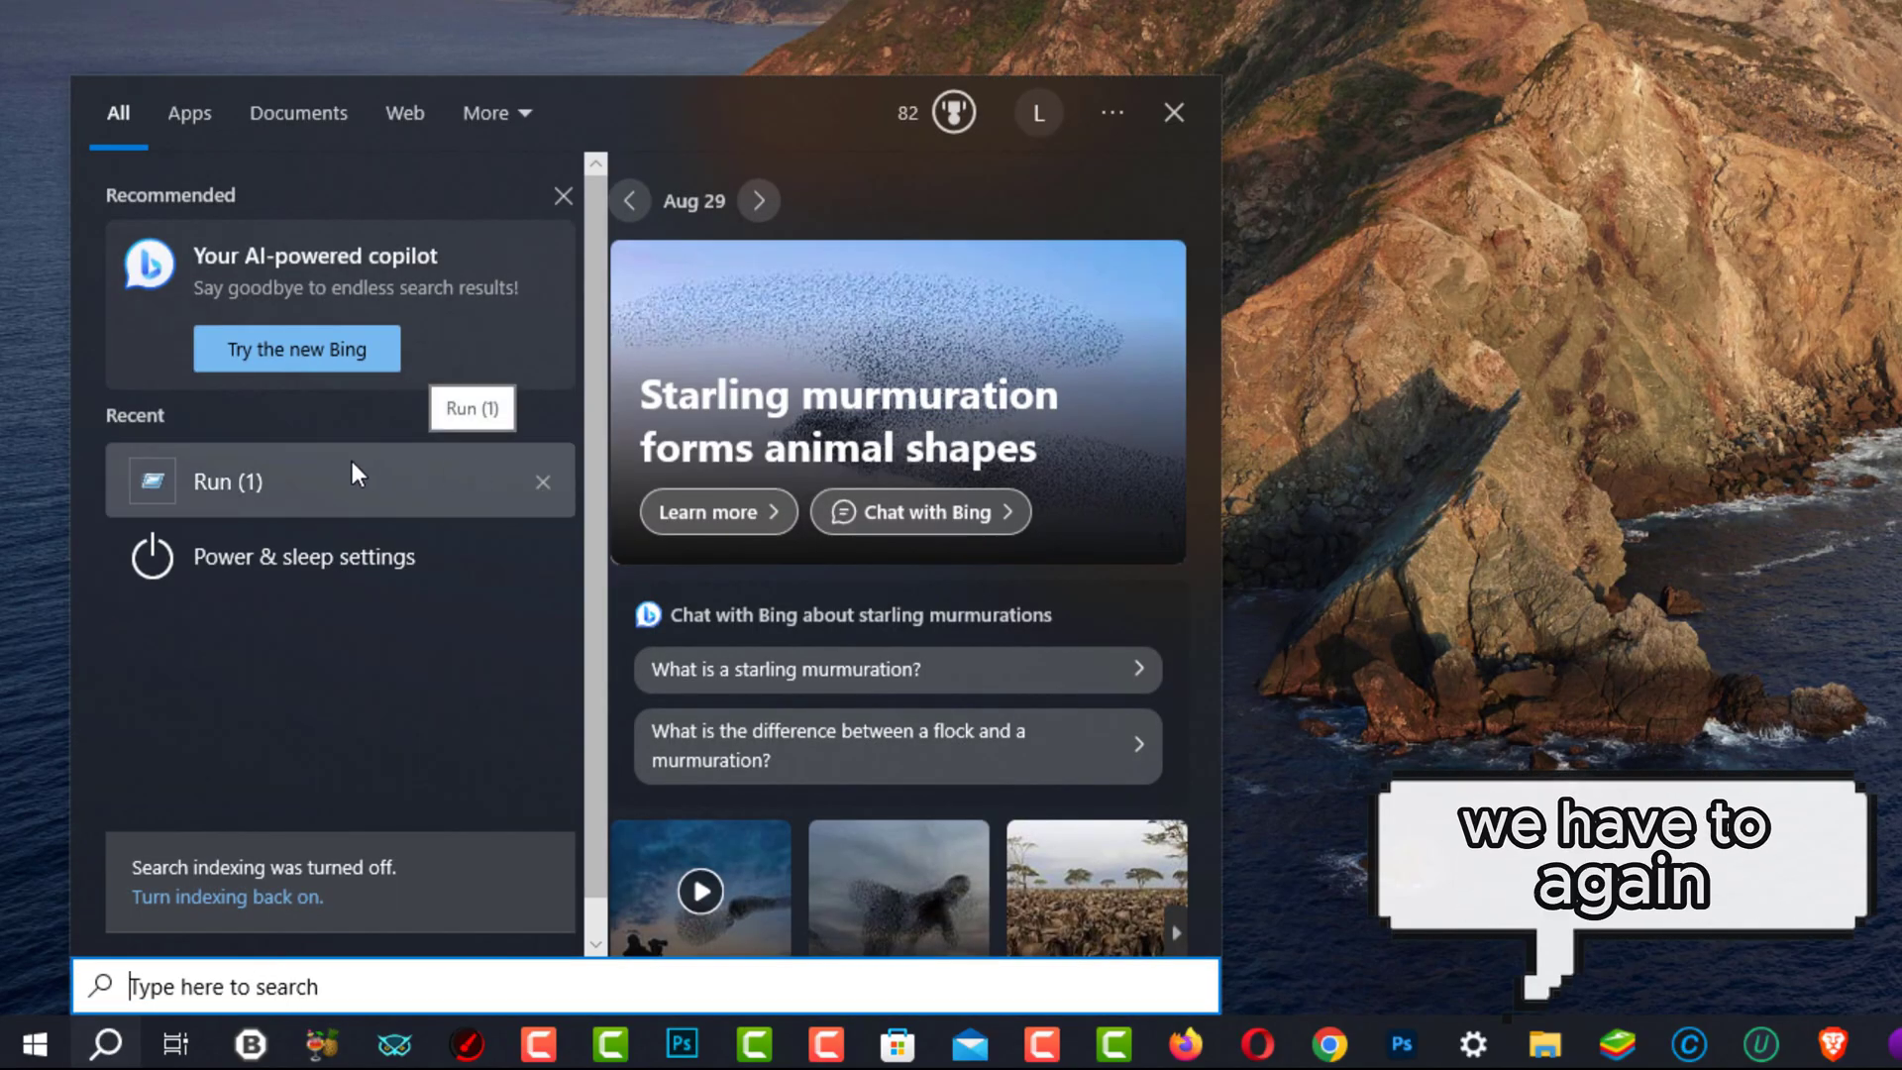
Open PREFETCH via Run, grant folder access, and delete all 246 files
left_click(353, 473)
type("PREFETCH")
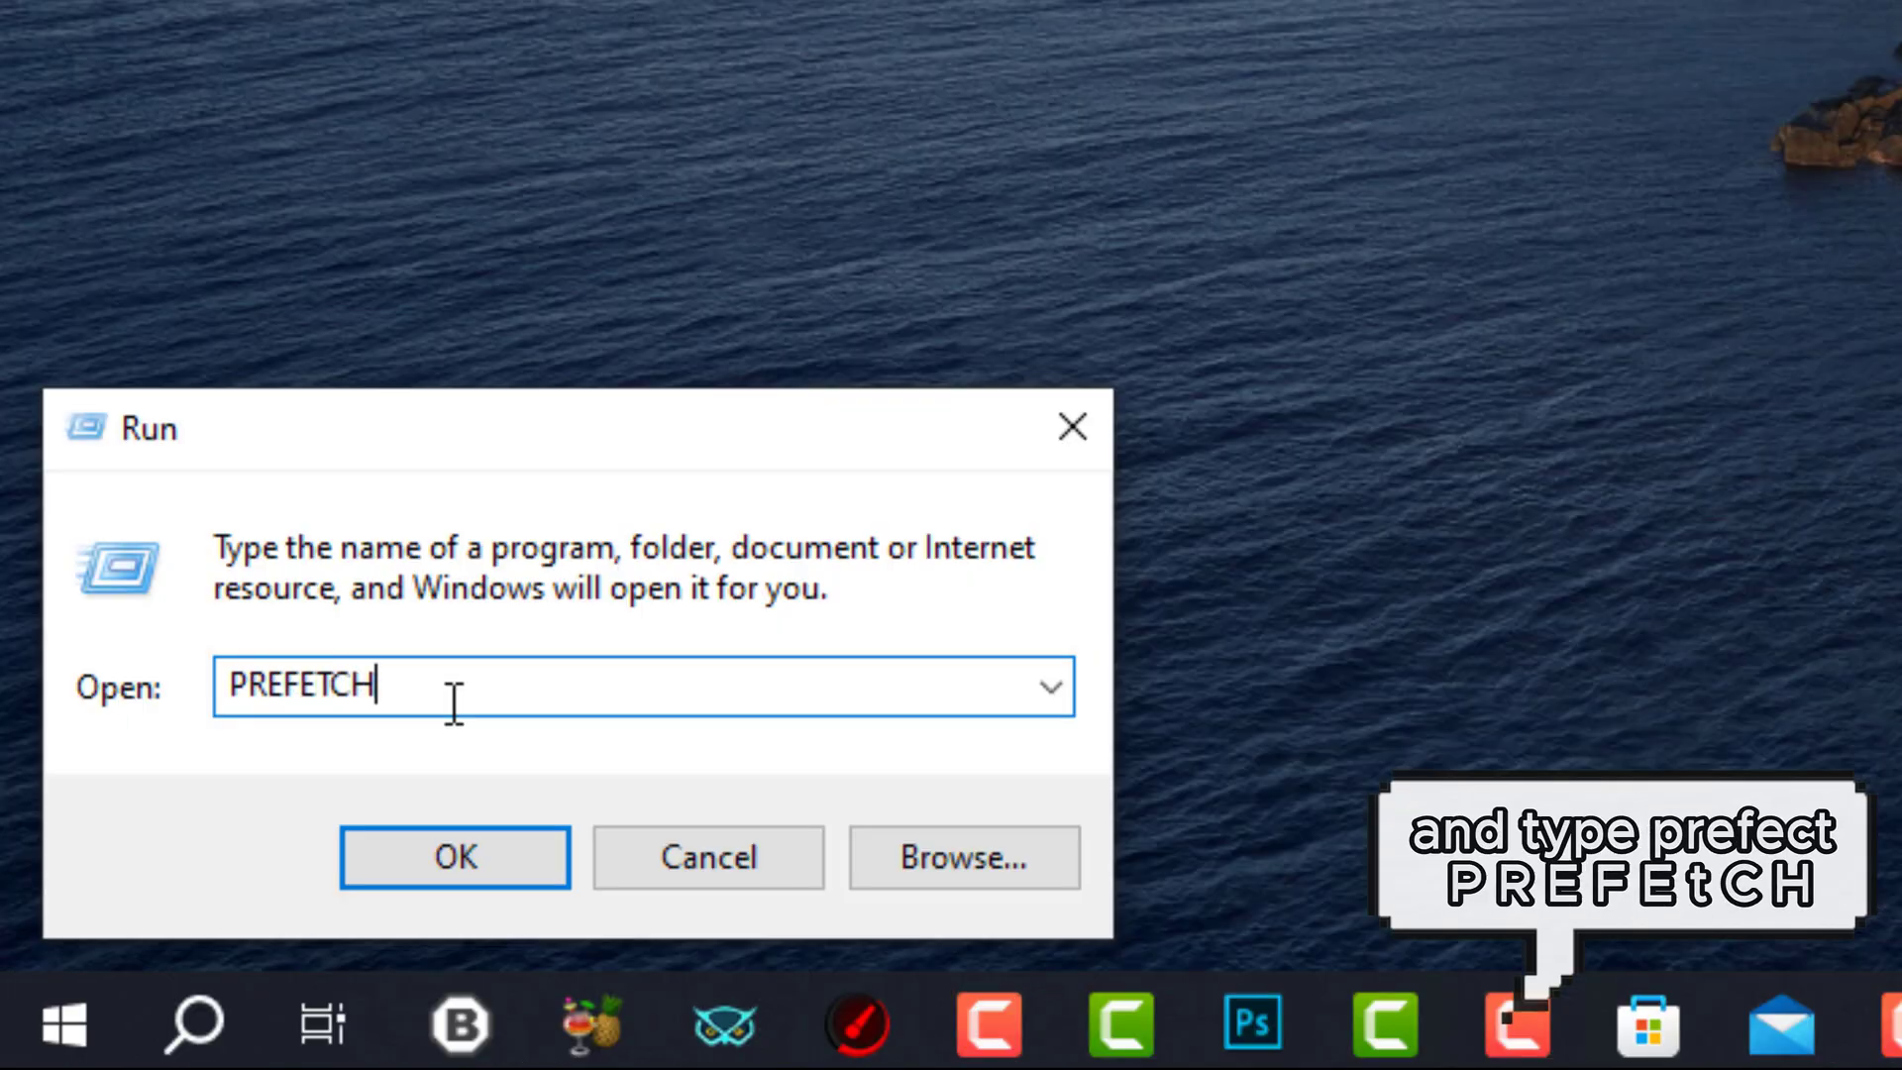
key("Return")
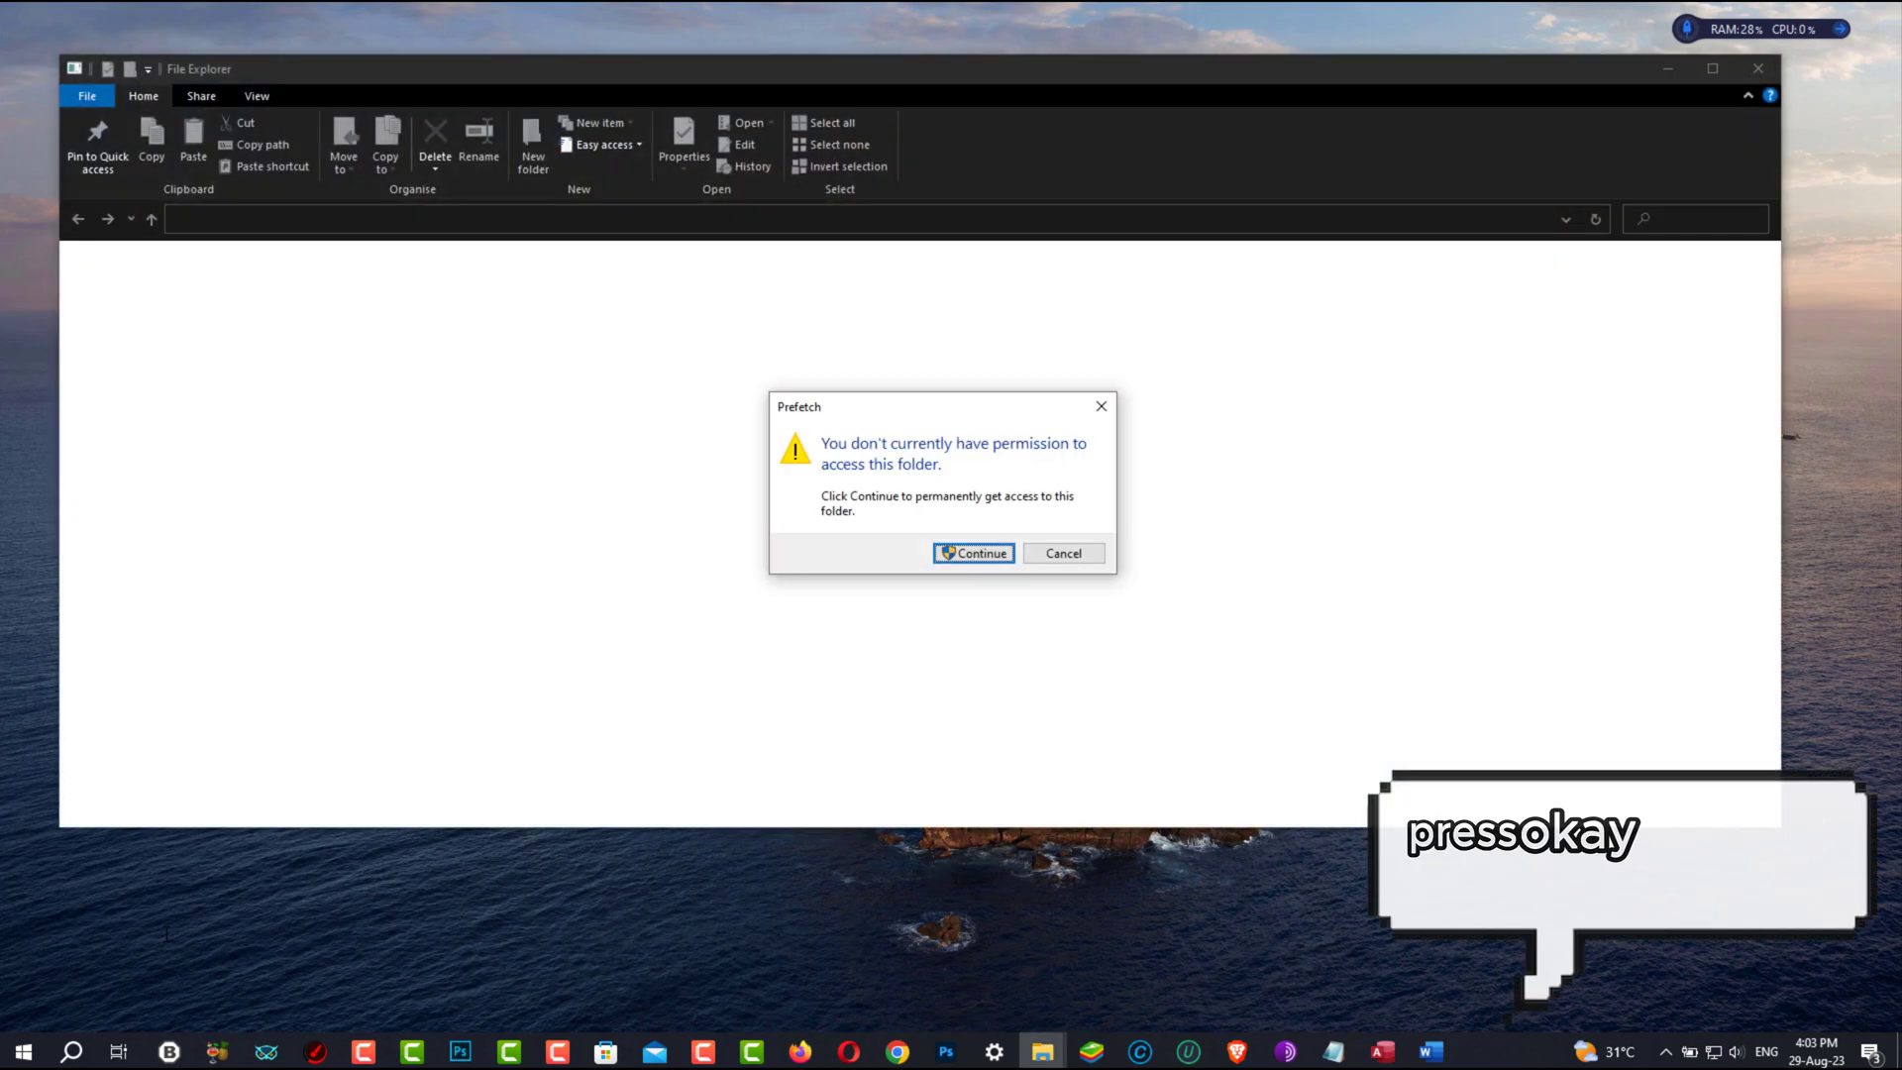
left_click(975, 553)
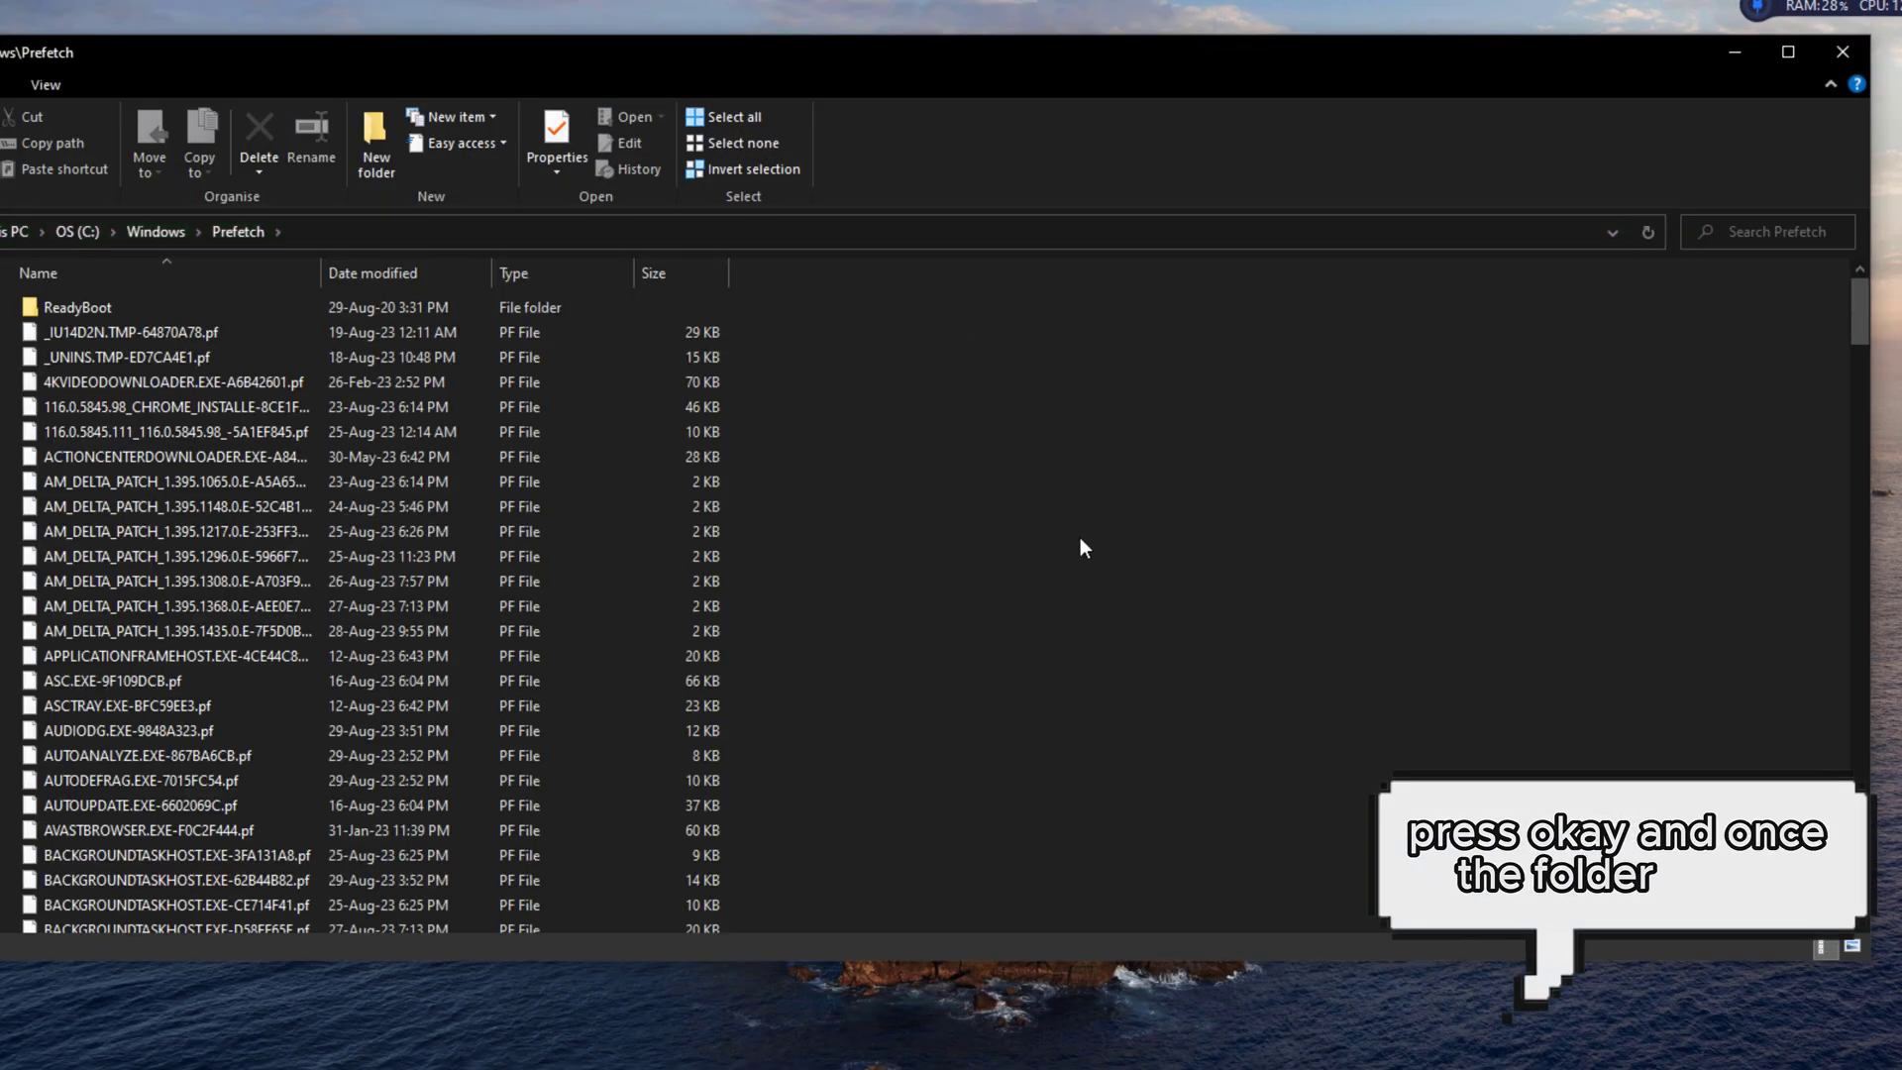
key("ctrl+a")
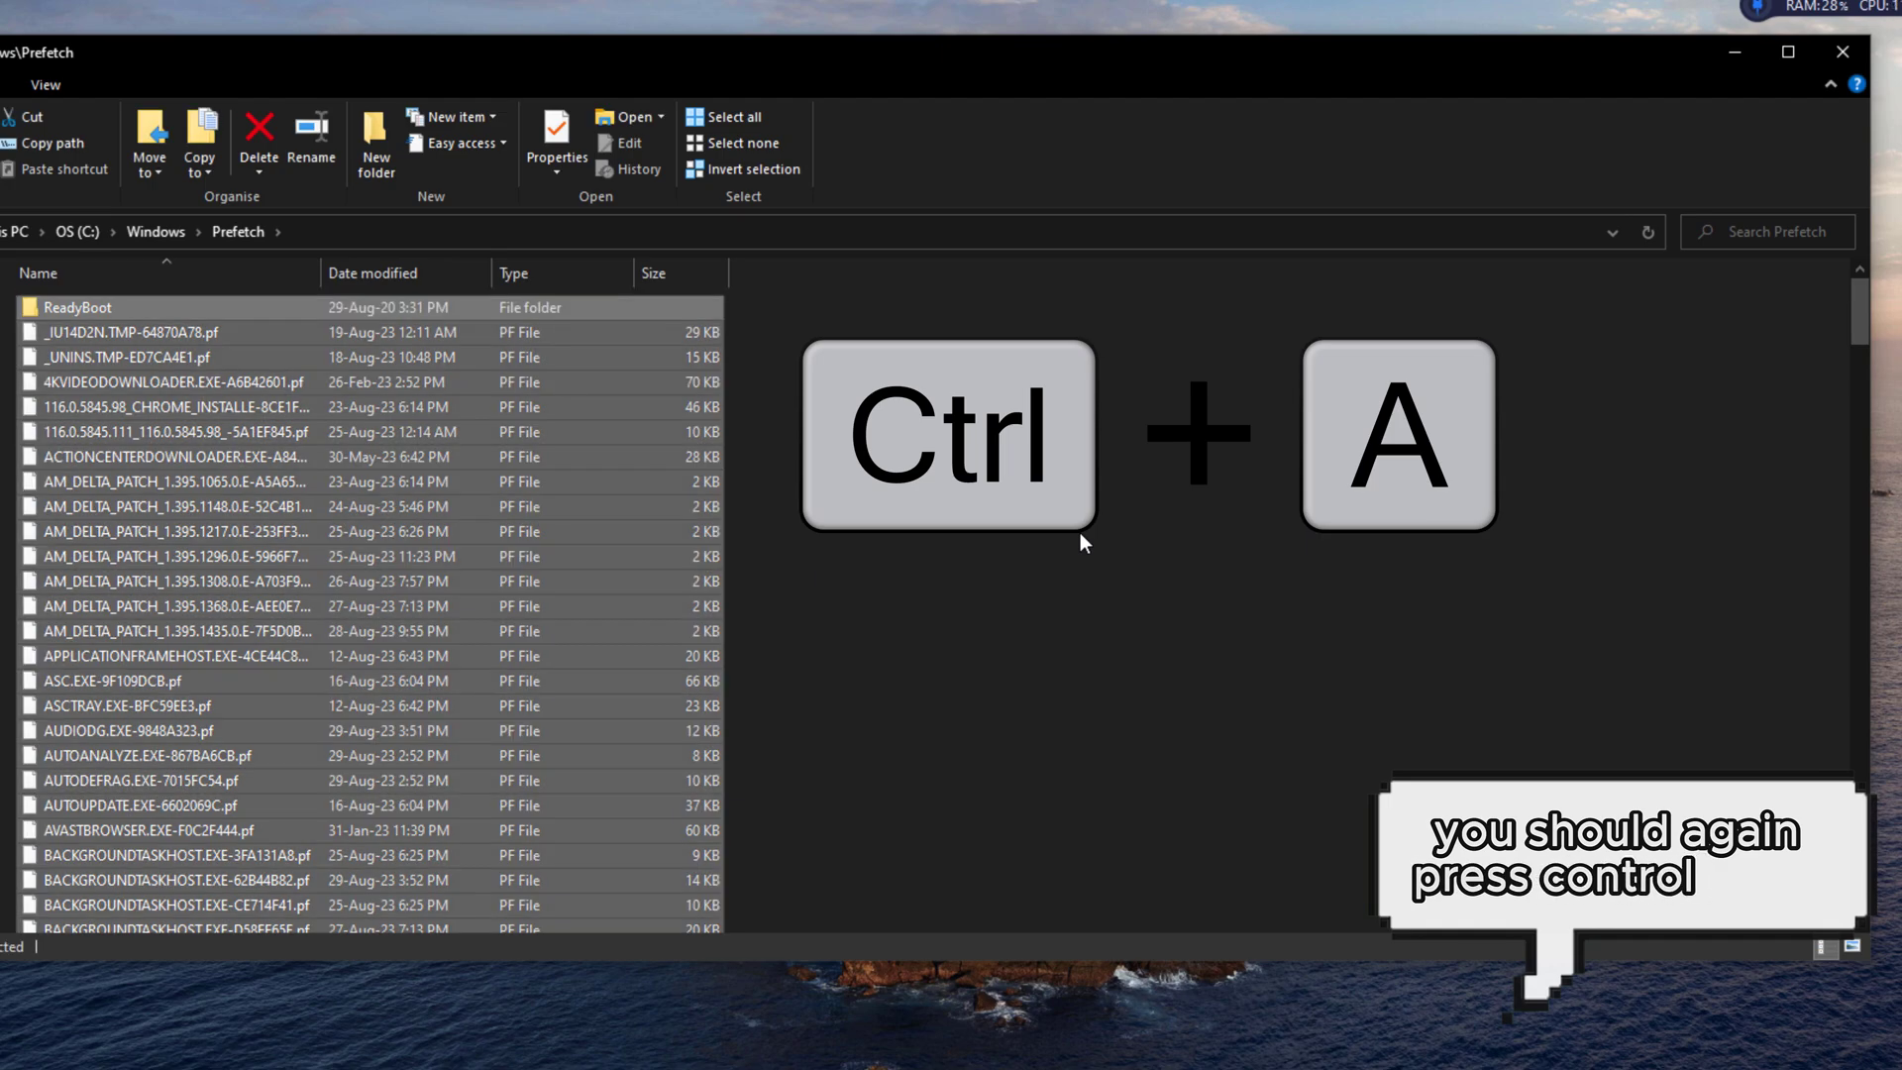
key("Delete")
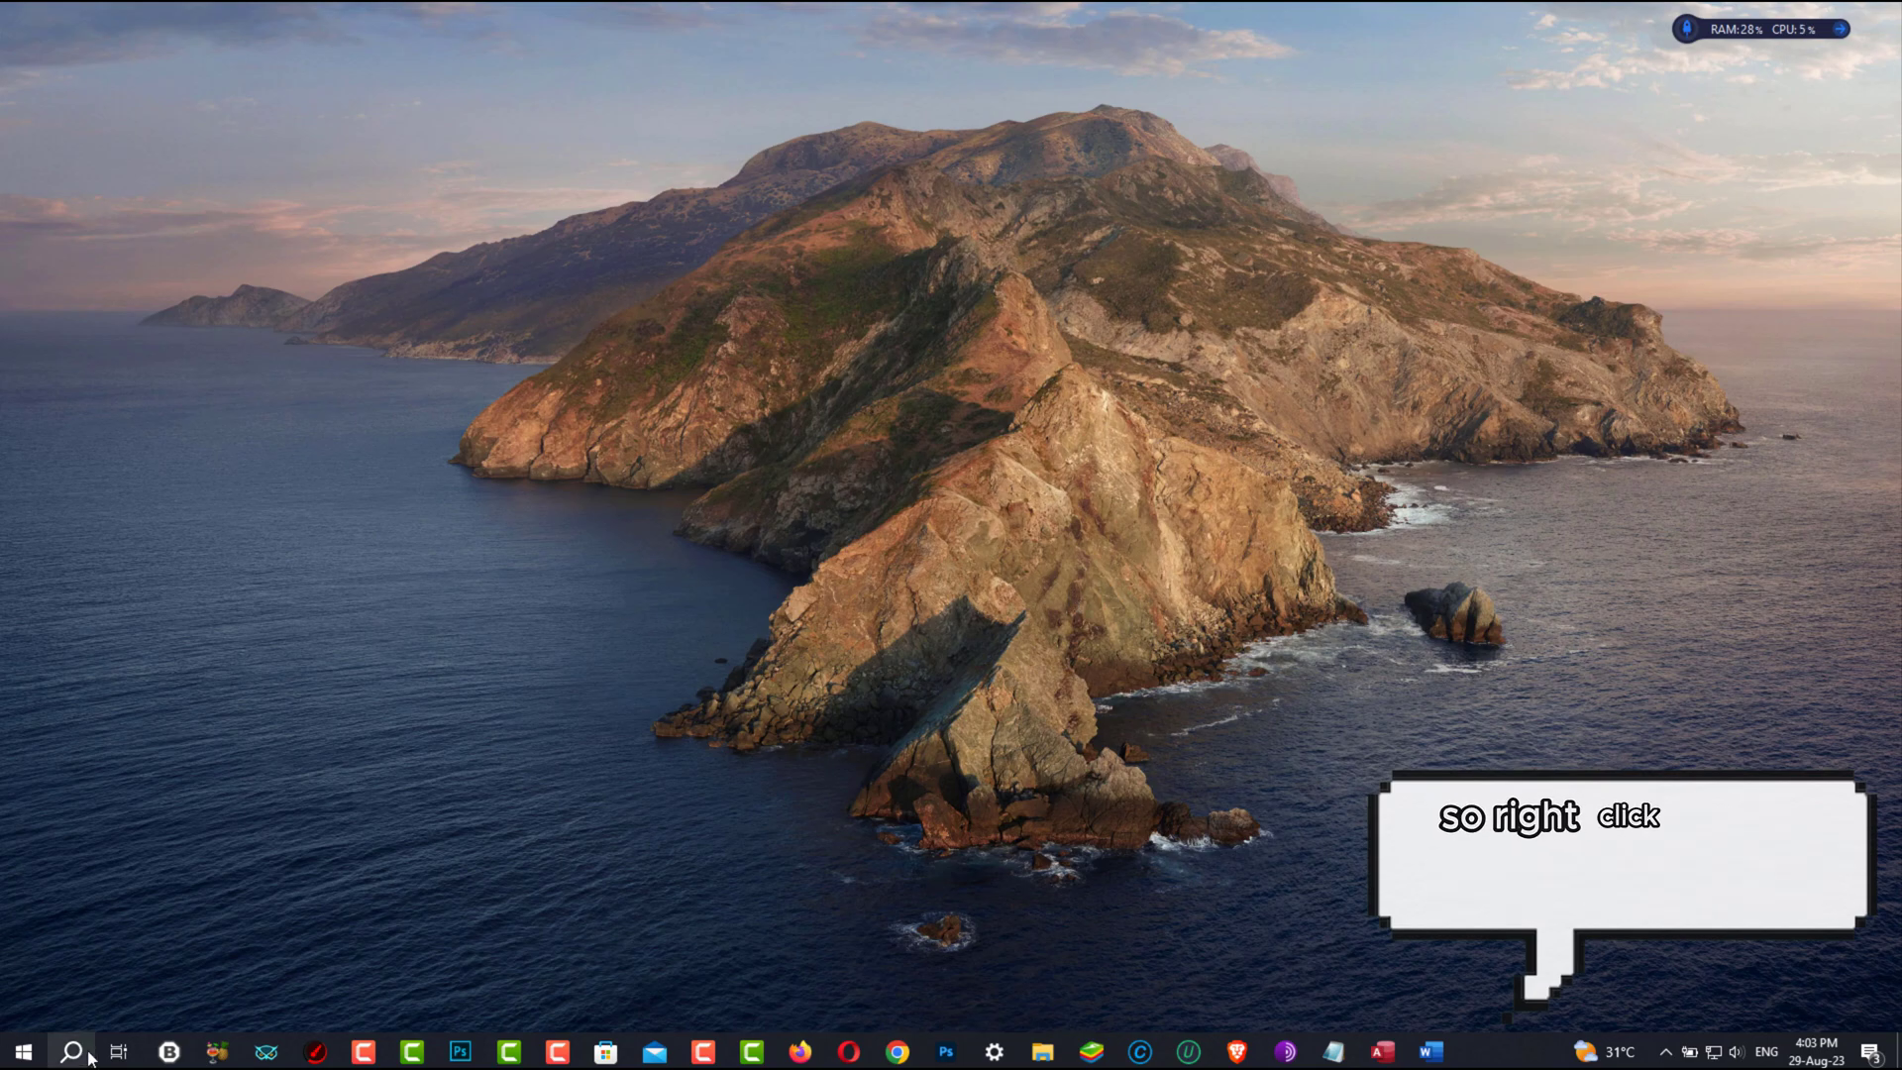
Optimise OS (C:) in Defragment and Optimise Drives until status reads OK, then close it
left_click(22, 1050)
left_click(73, 1053)
type("defragment")
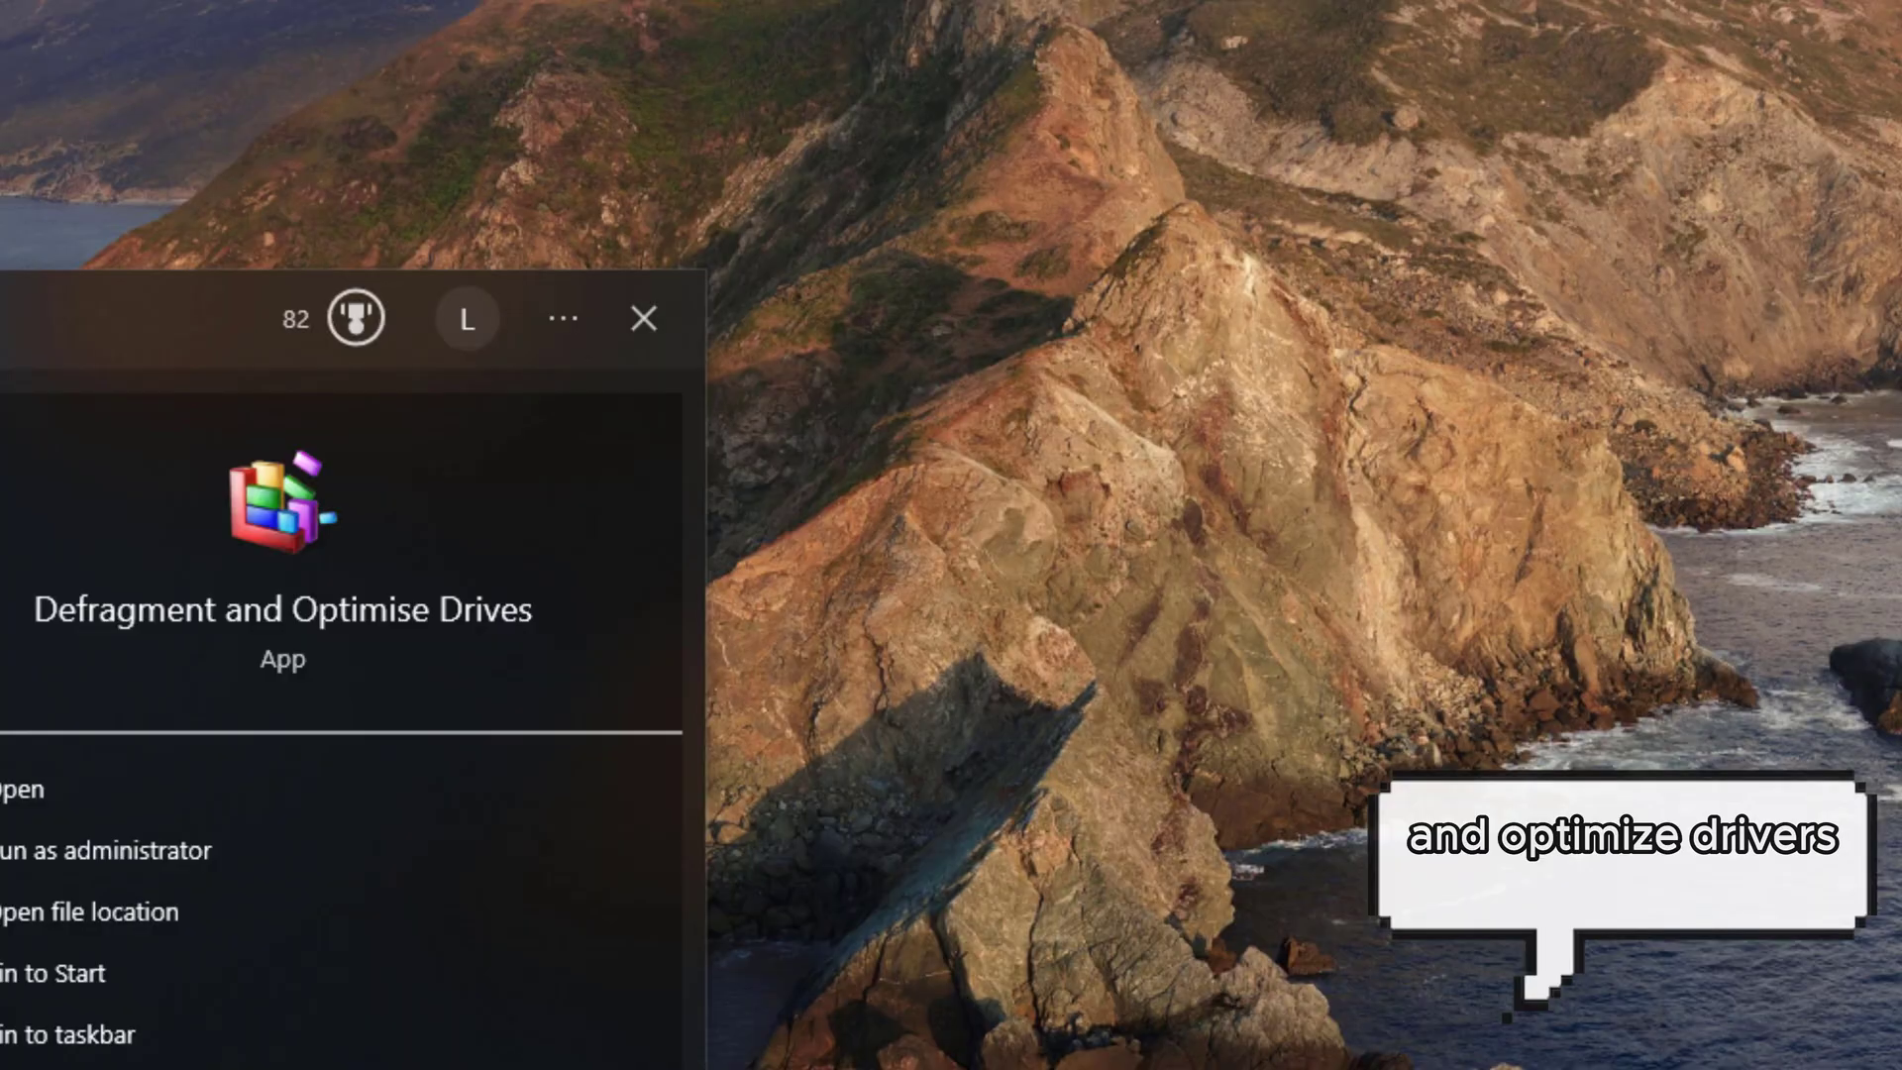
left_click(424, 335)
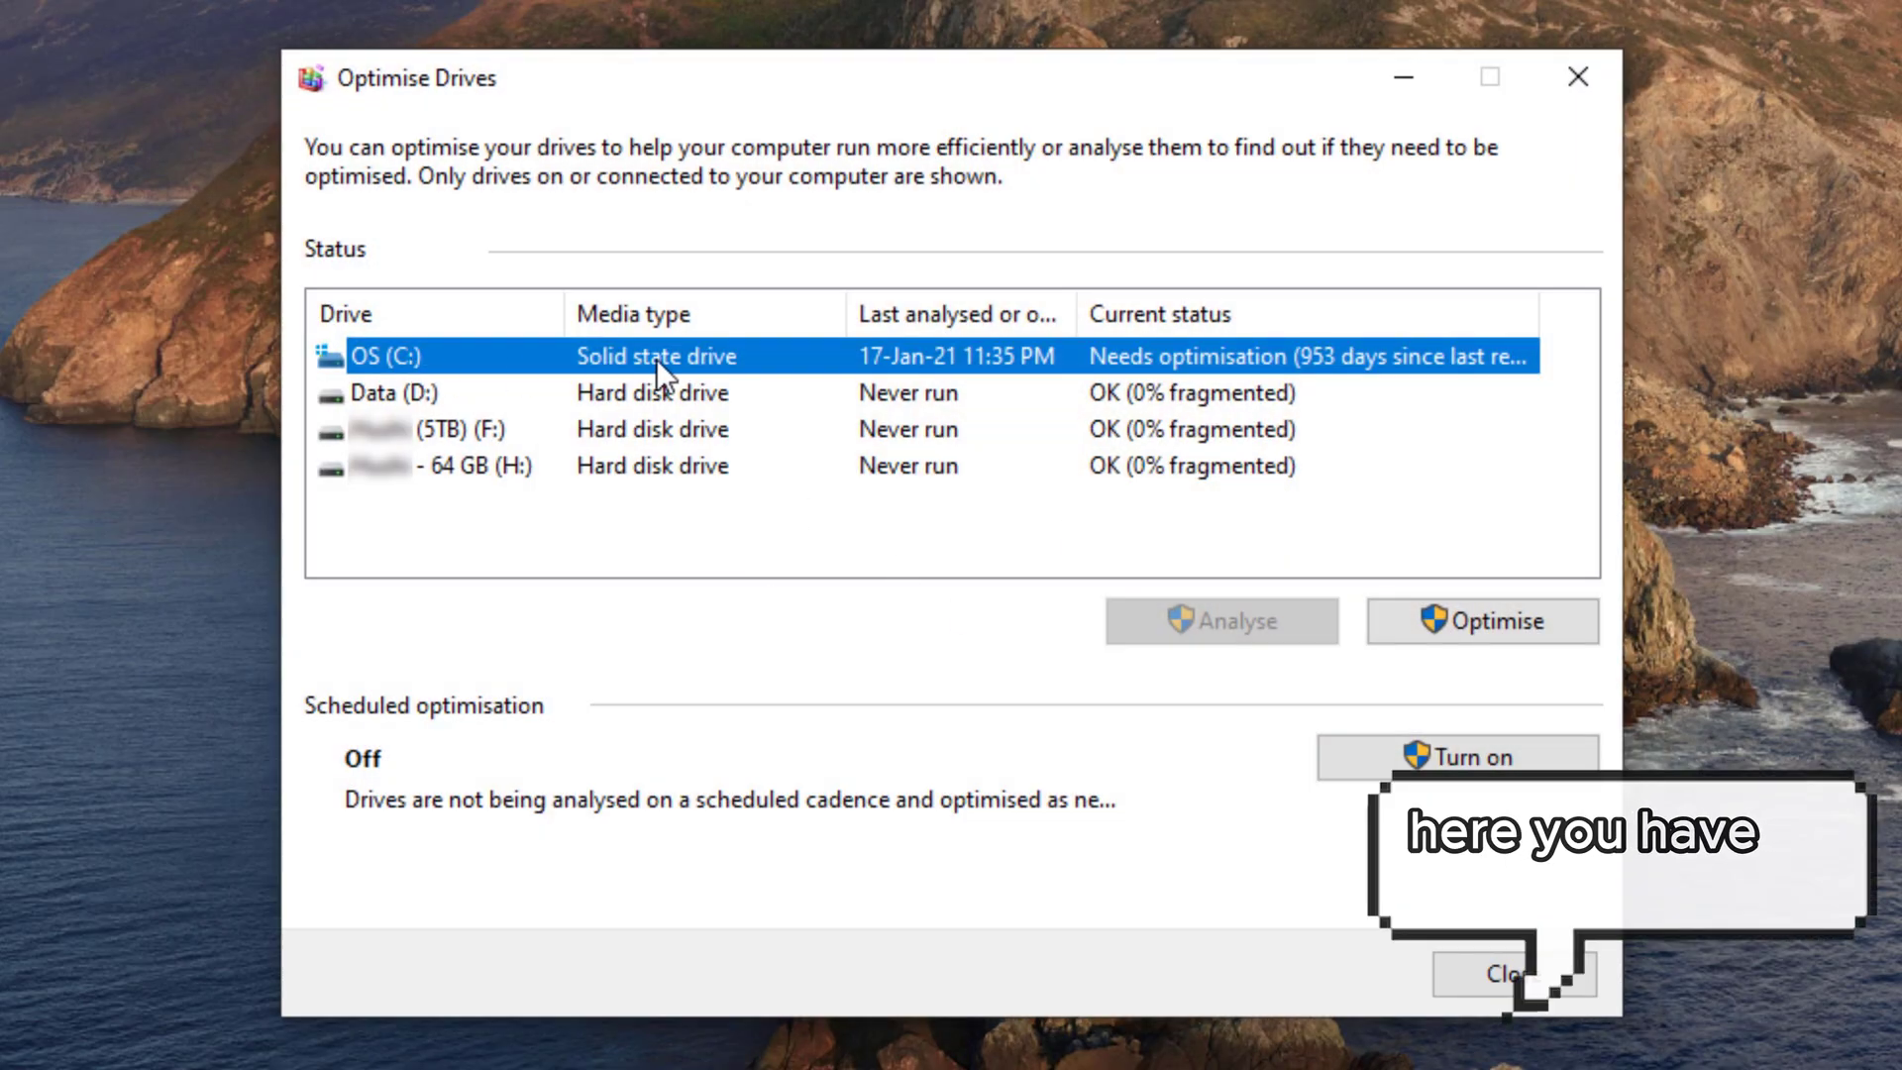
double_click(1538, 309)
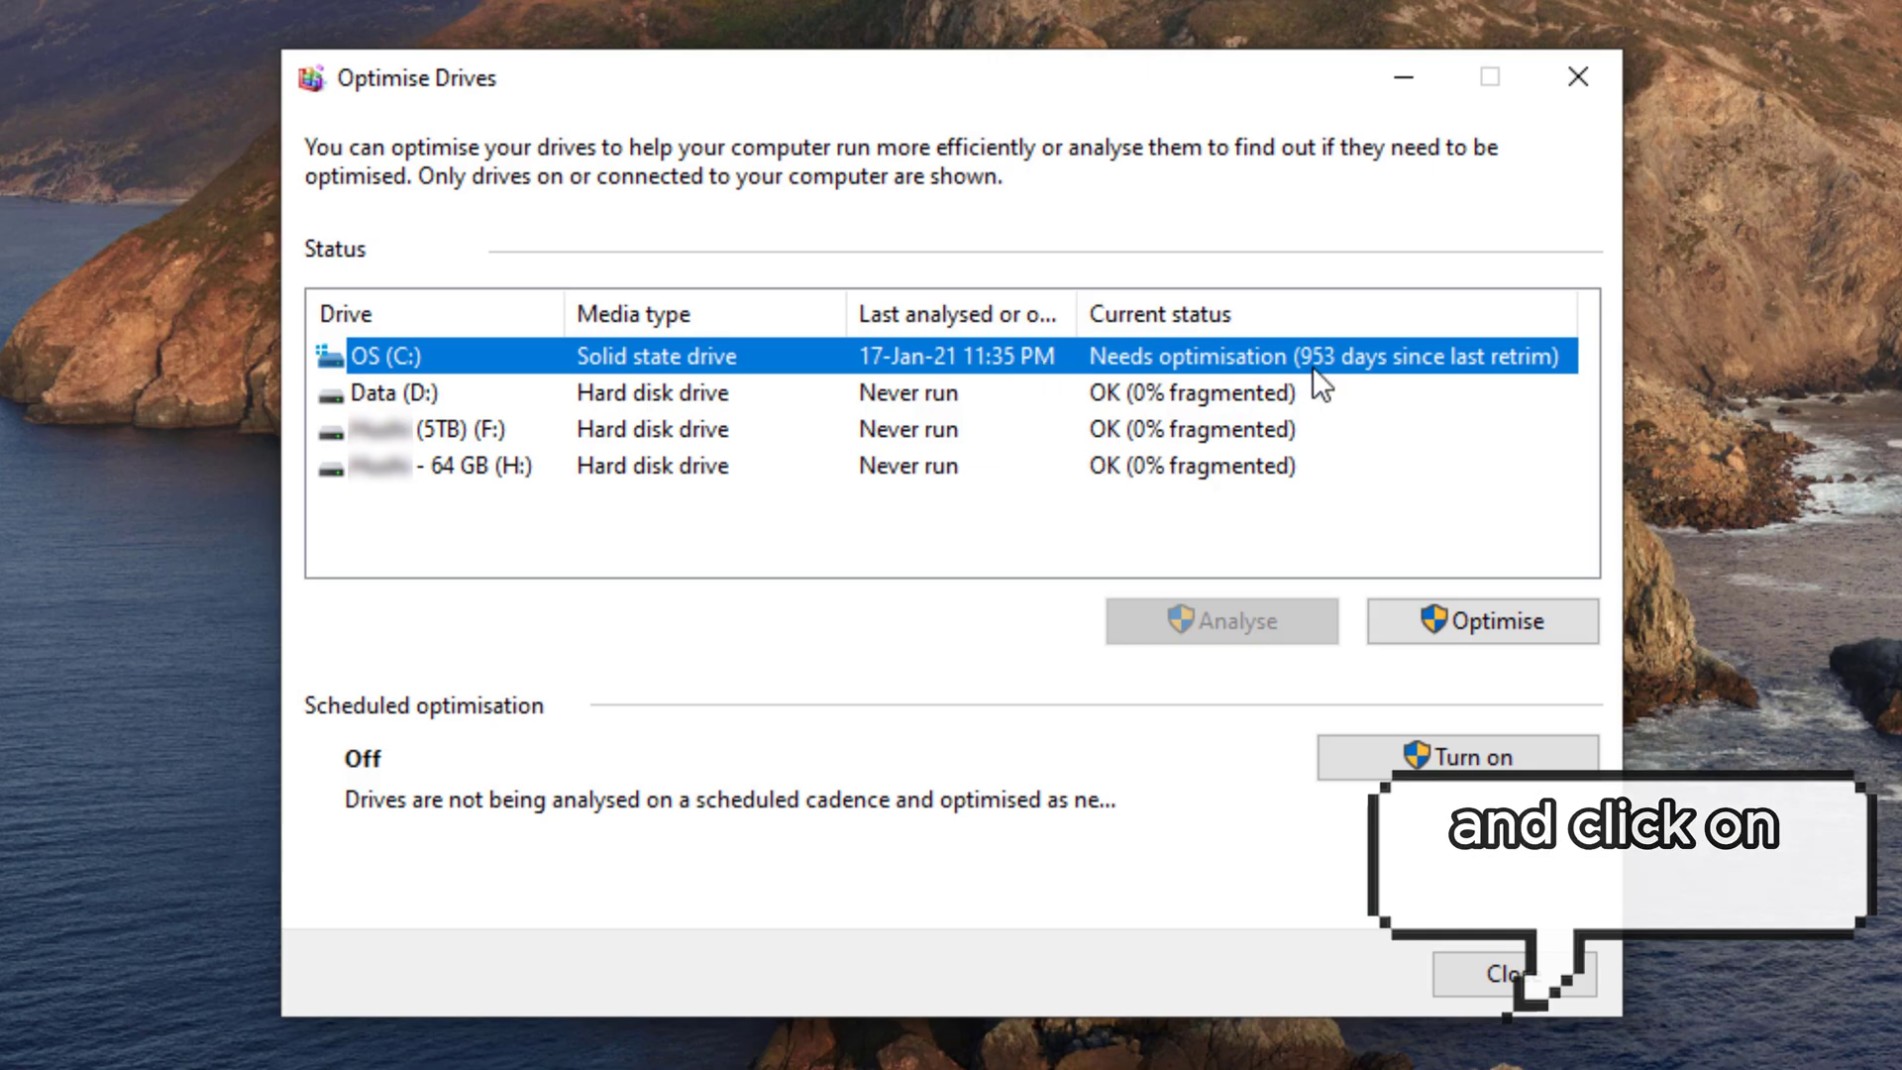
left_click(1525, 618)
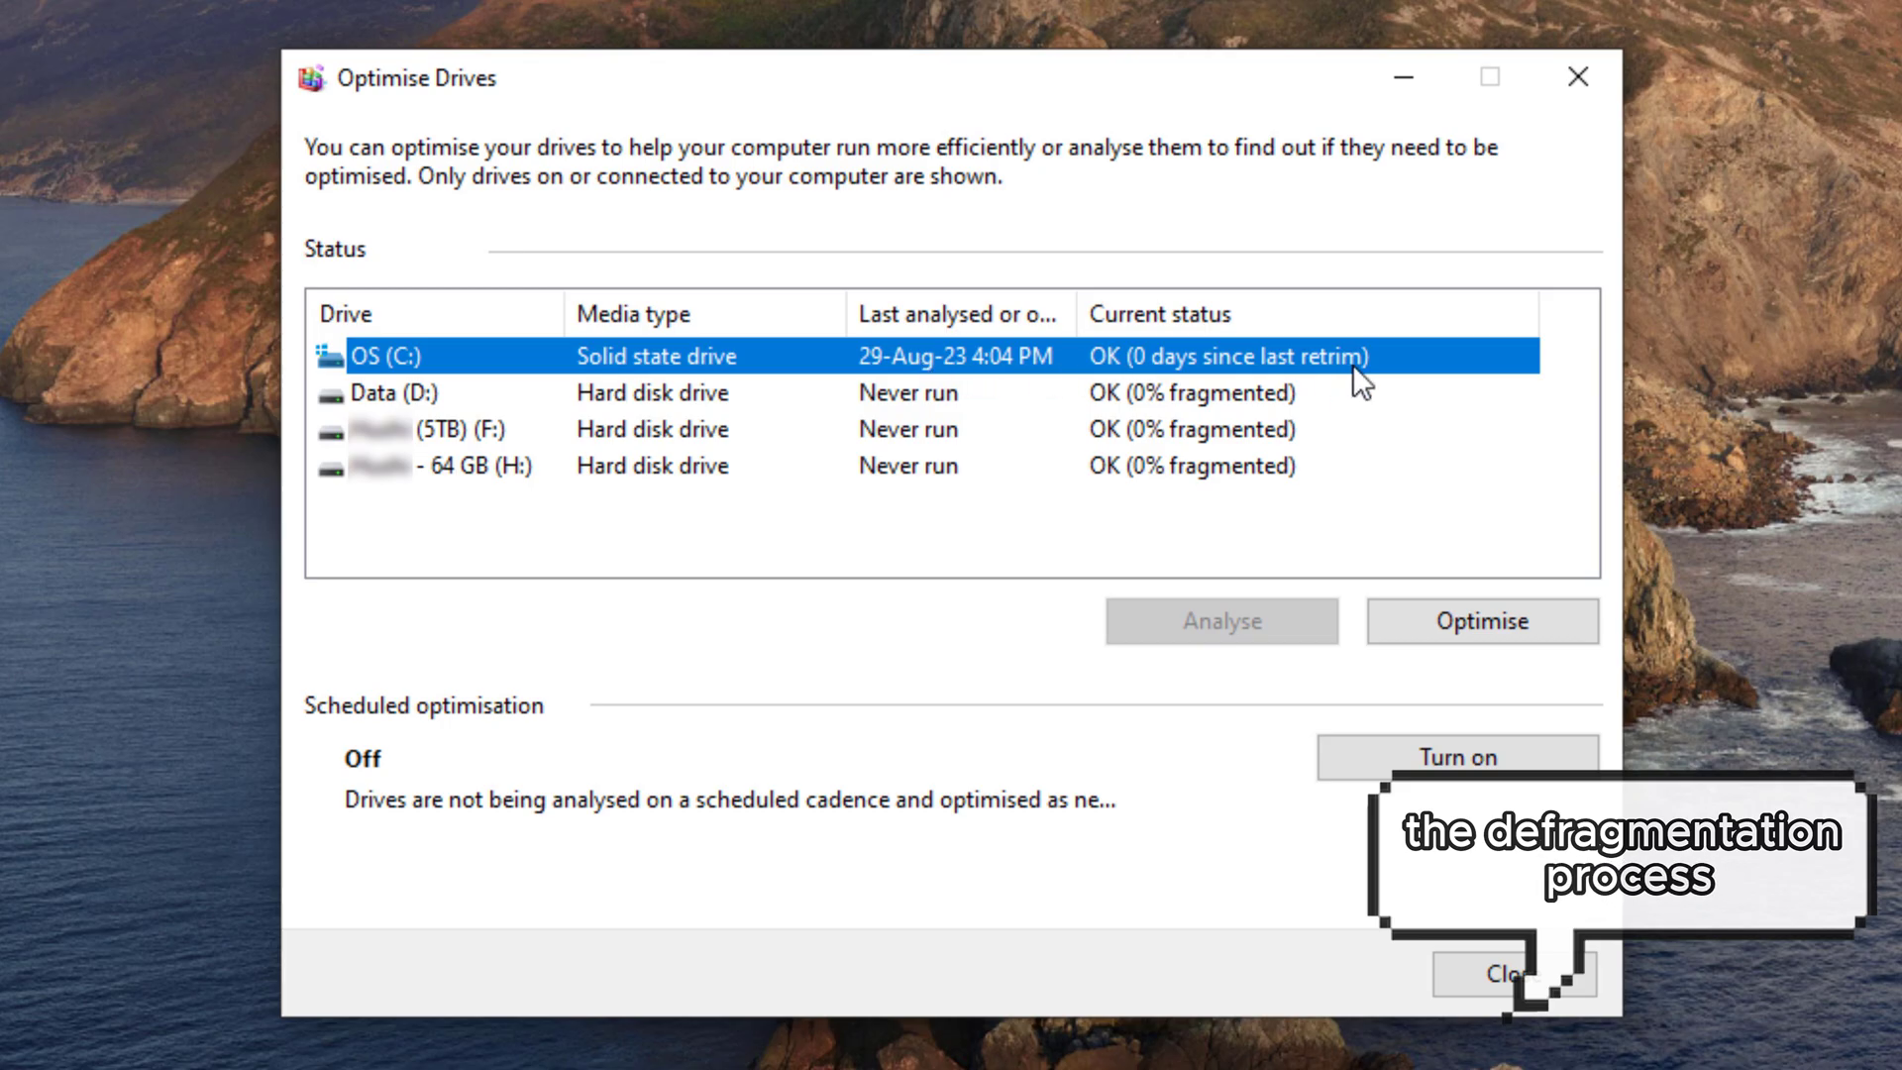
left_click(1570, 979)
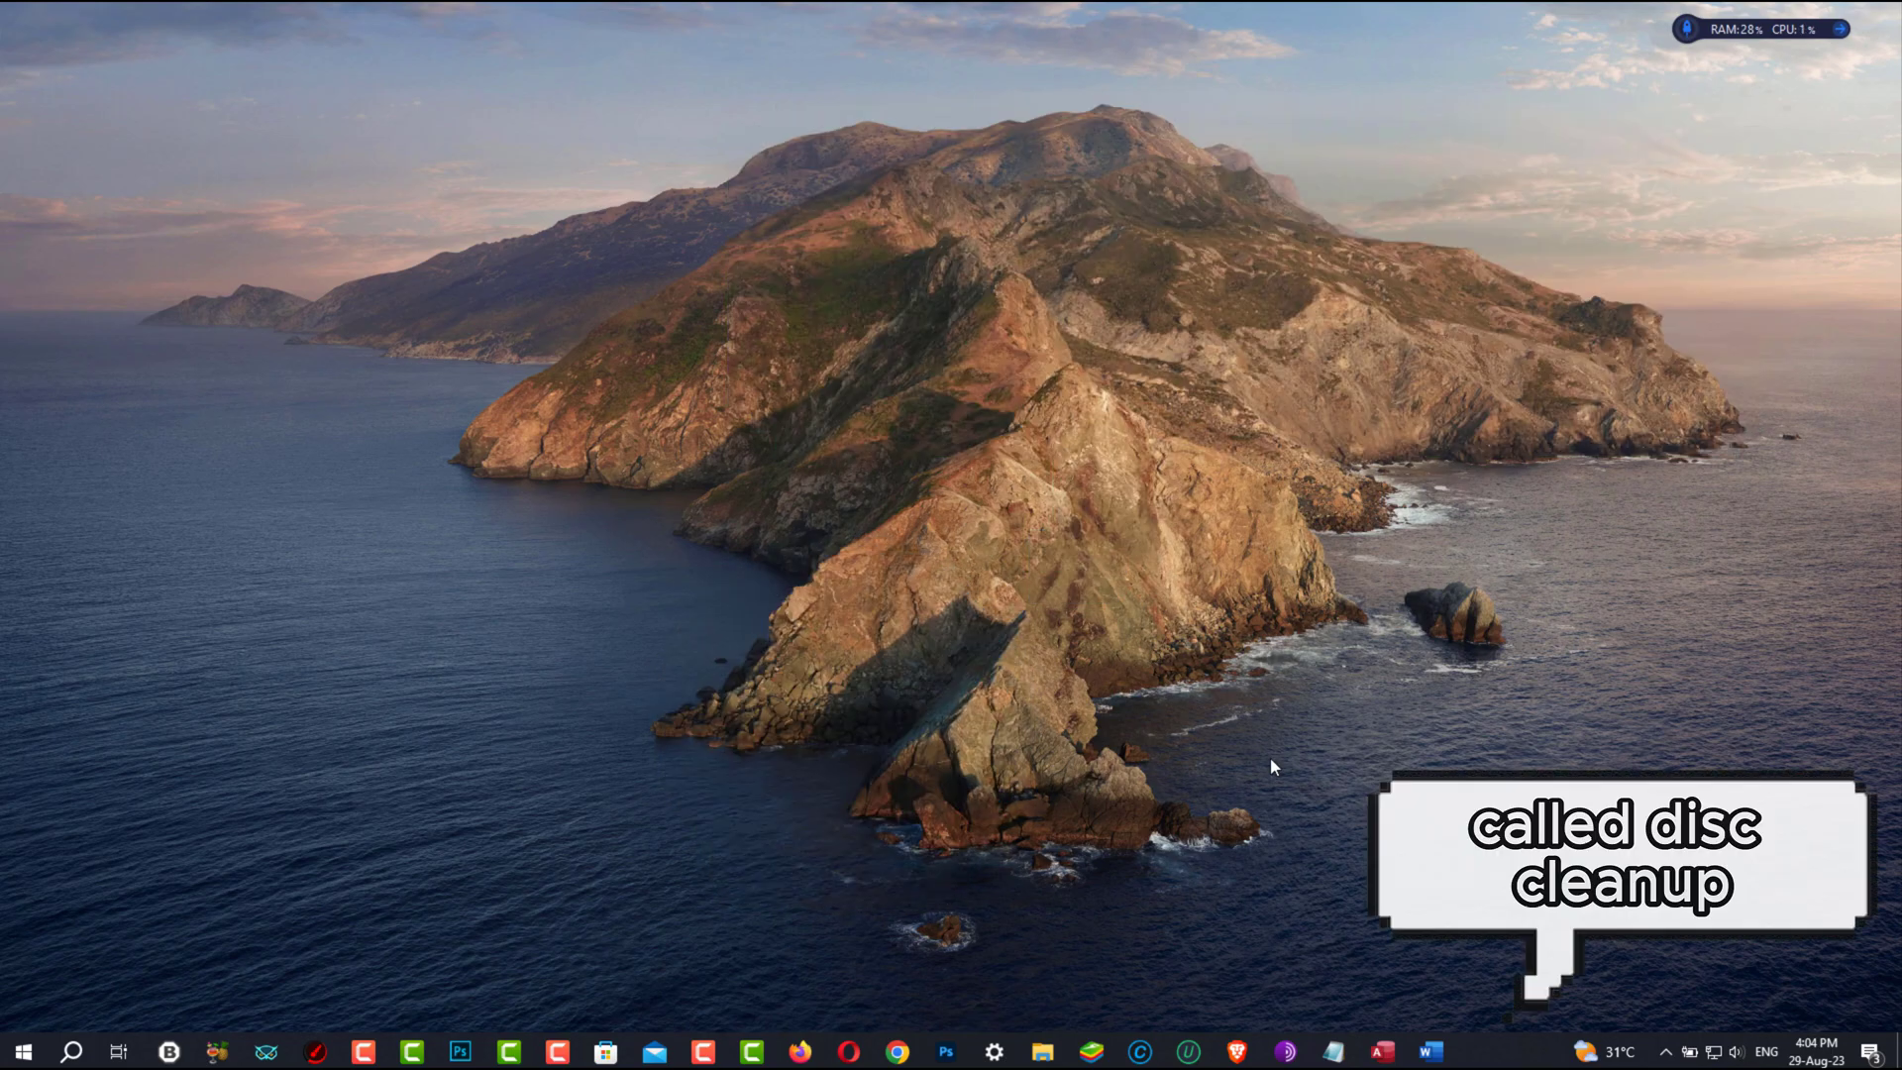
Run Disk Clean-up from OS (C:) Properties, review the 2.01 GB of files, and confirm
key("super+e")
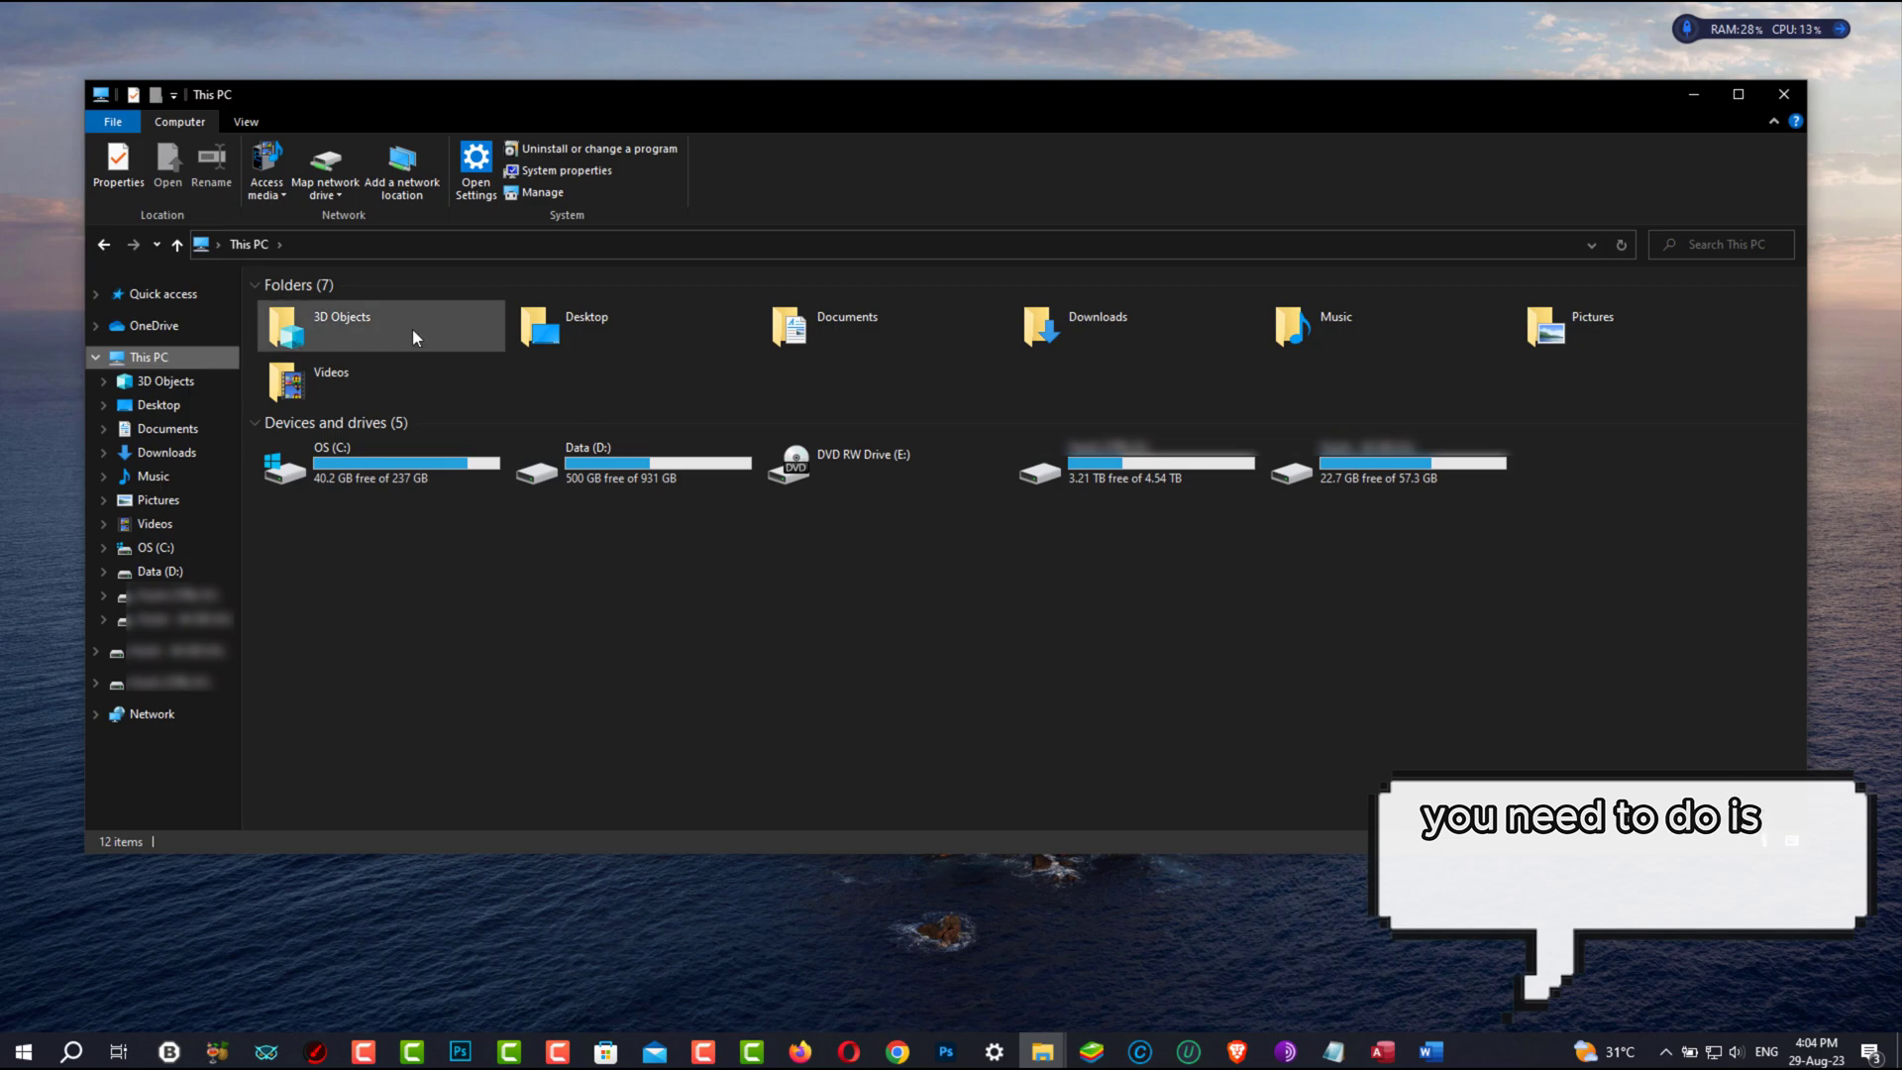
right_click(469, 476)
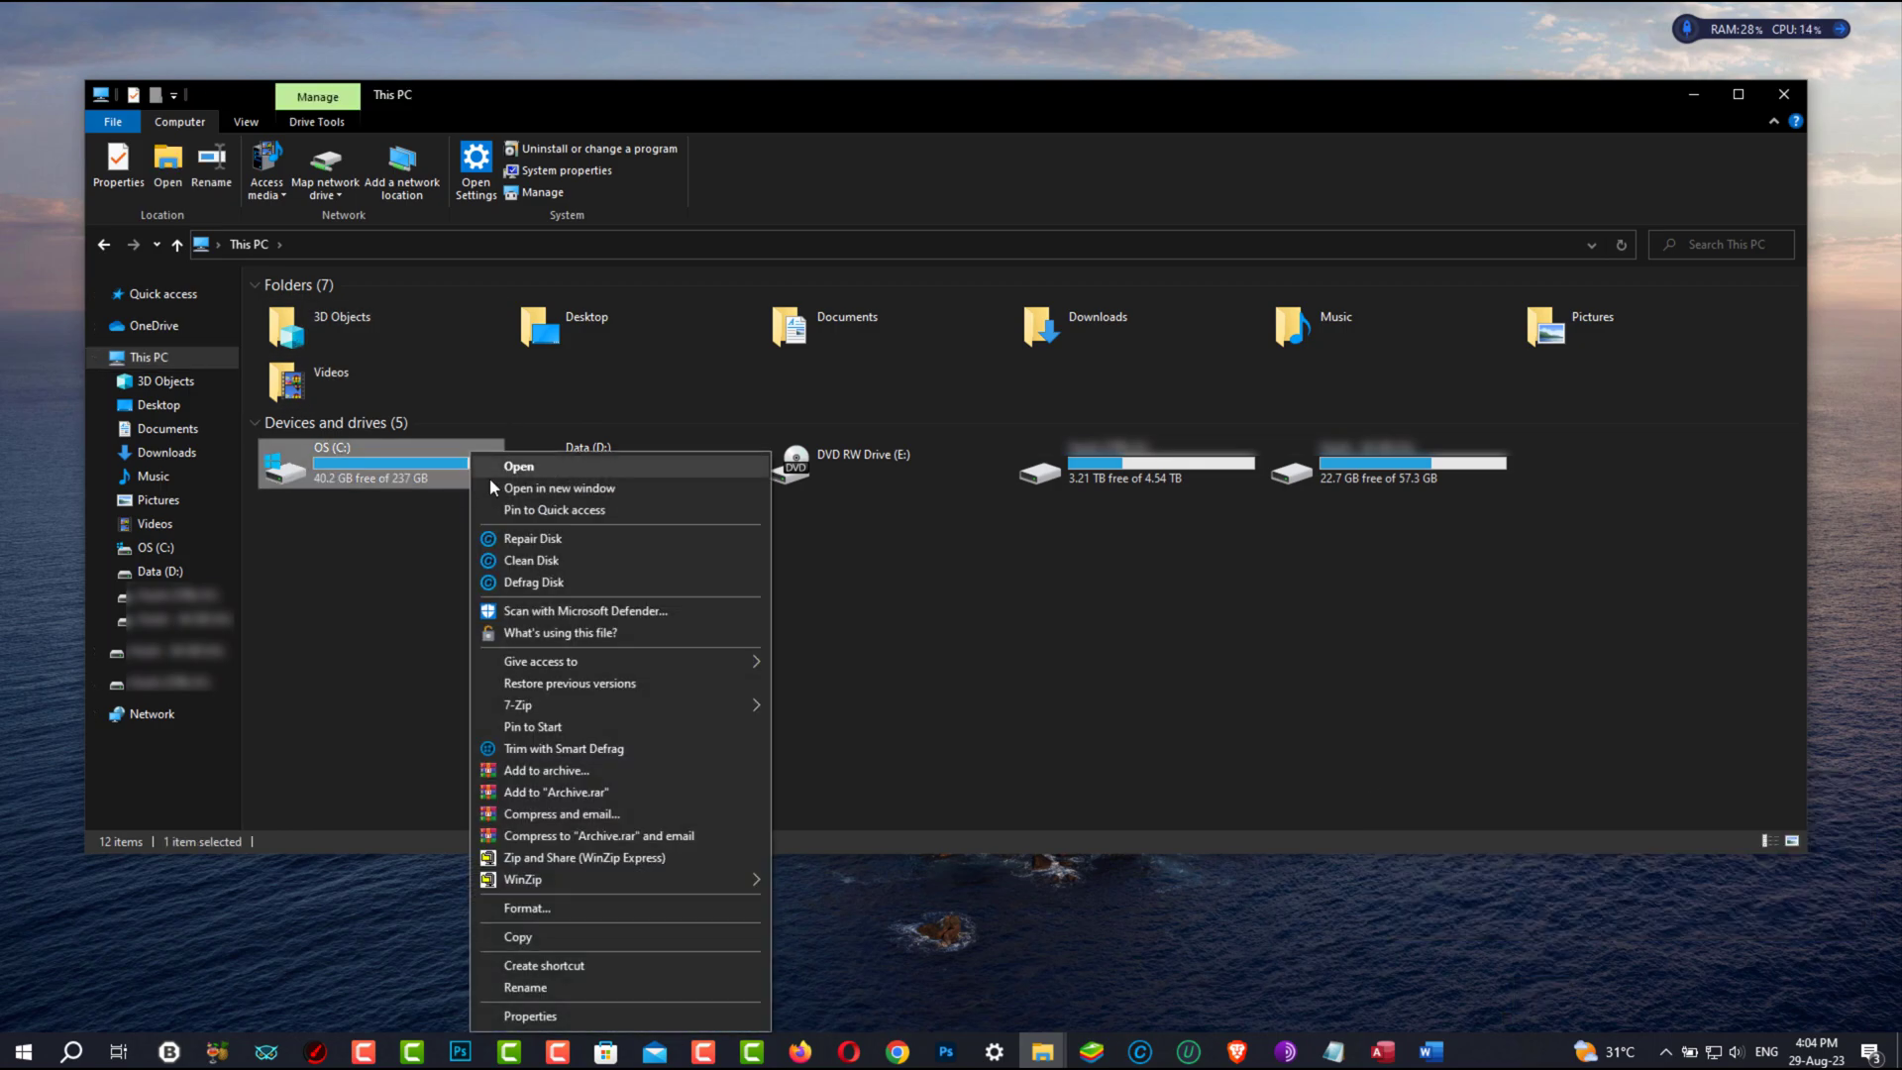
left_click(666, 1010)
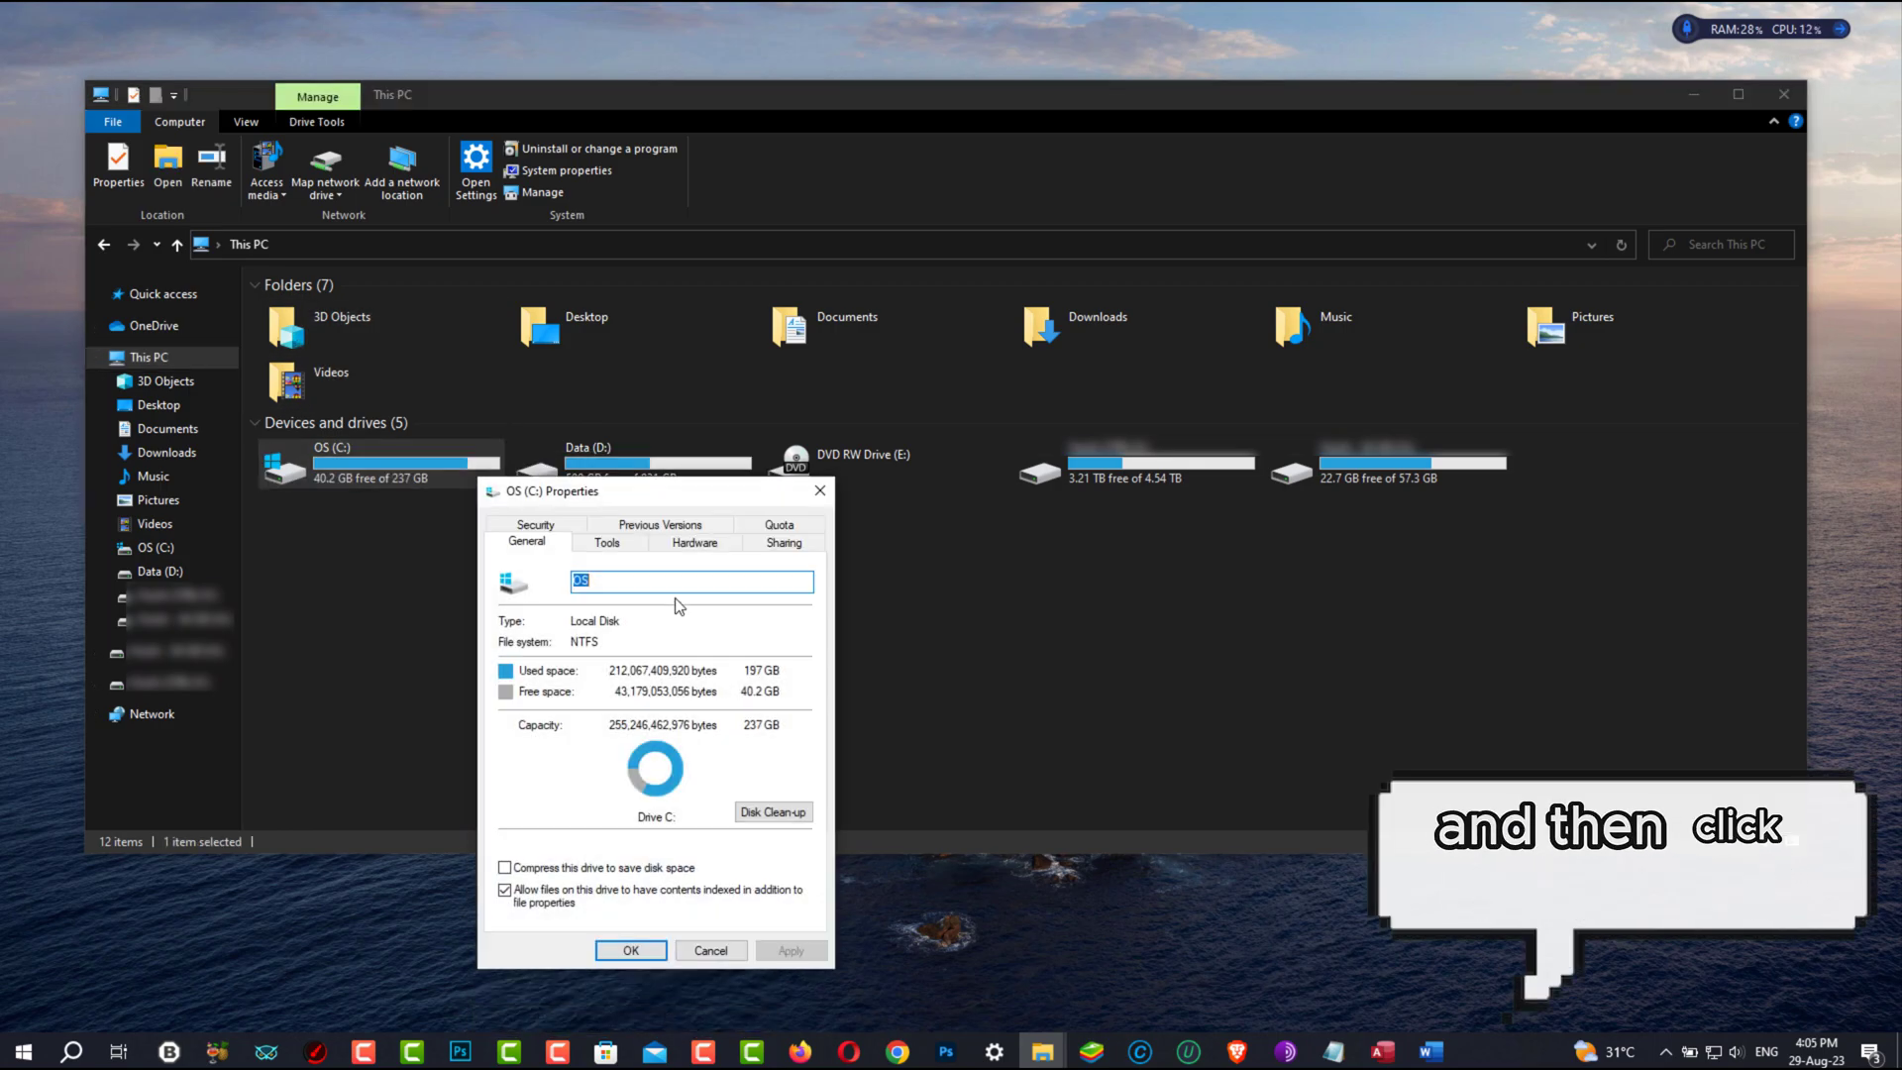
left_click(766, 818)
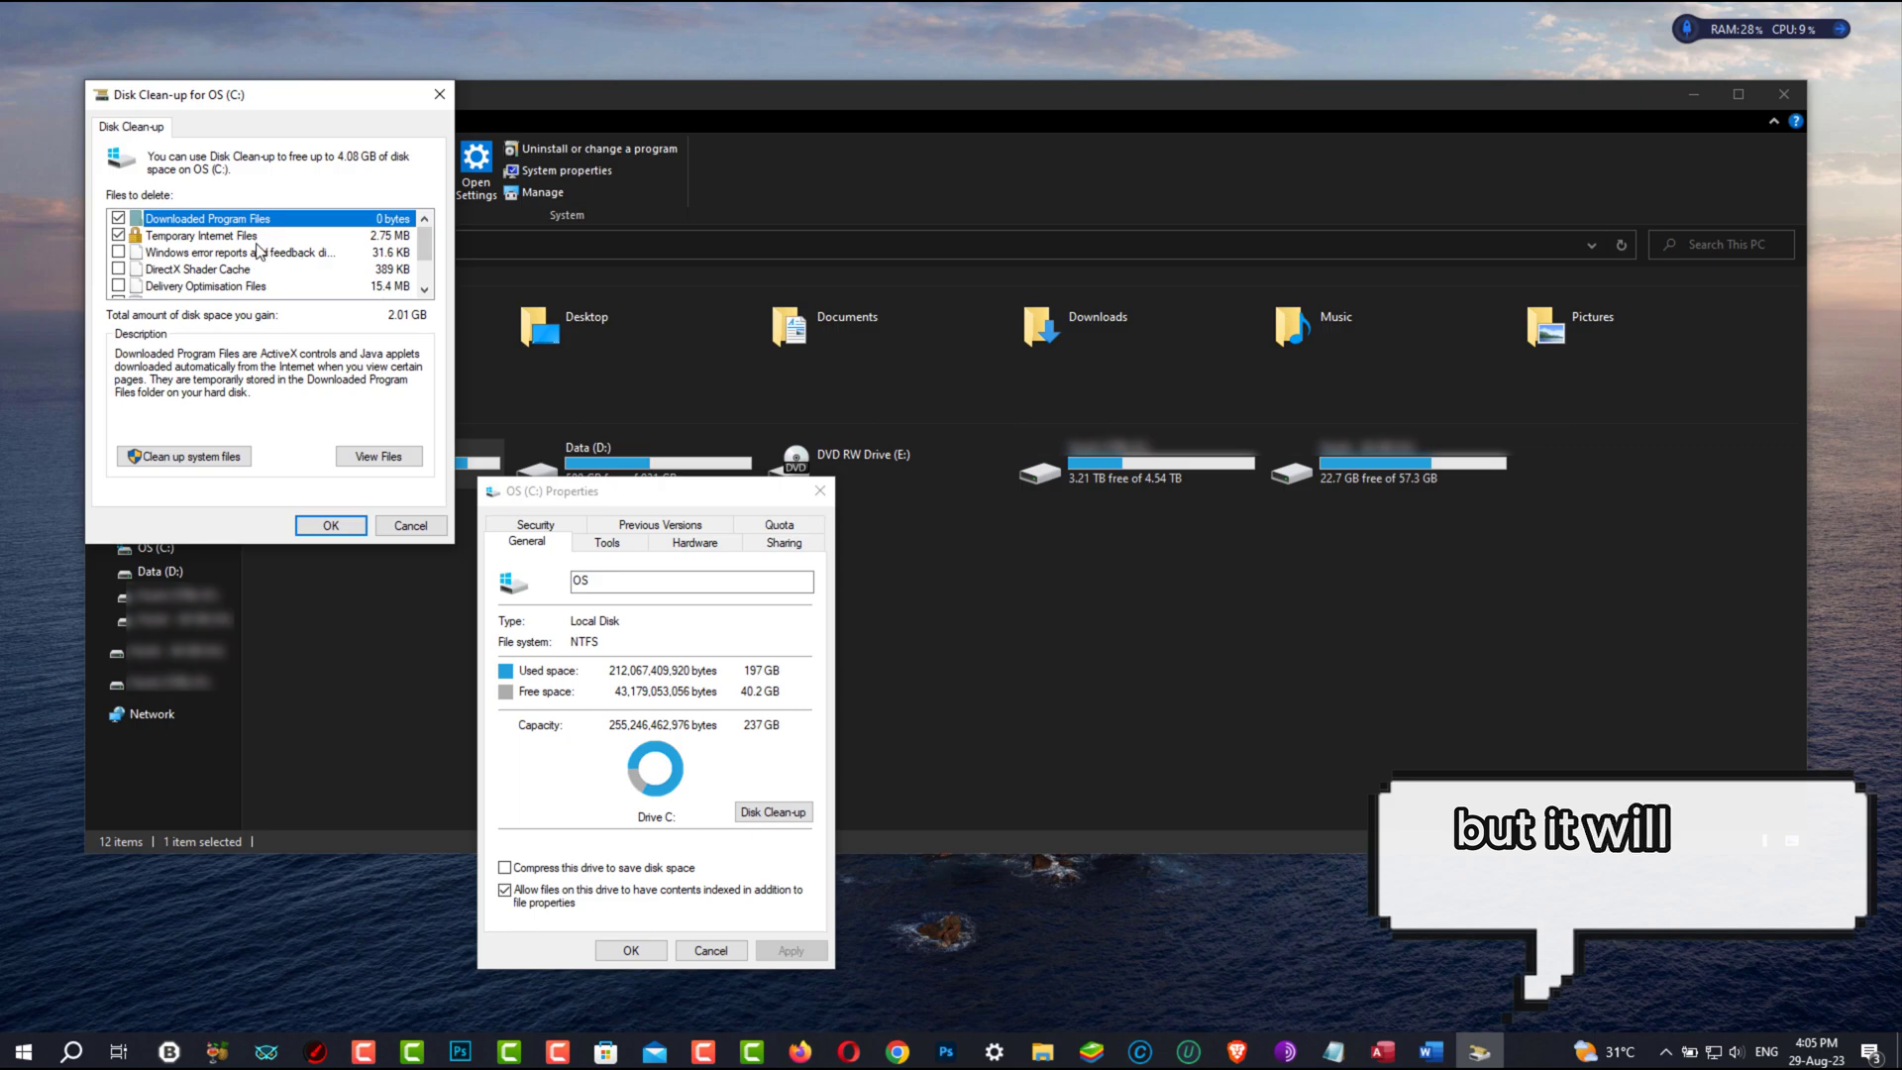
scroll(339, 252, "down", 1)
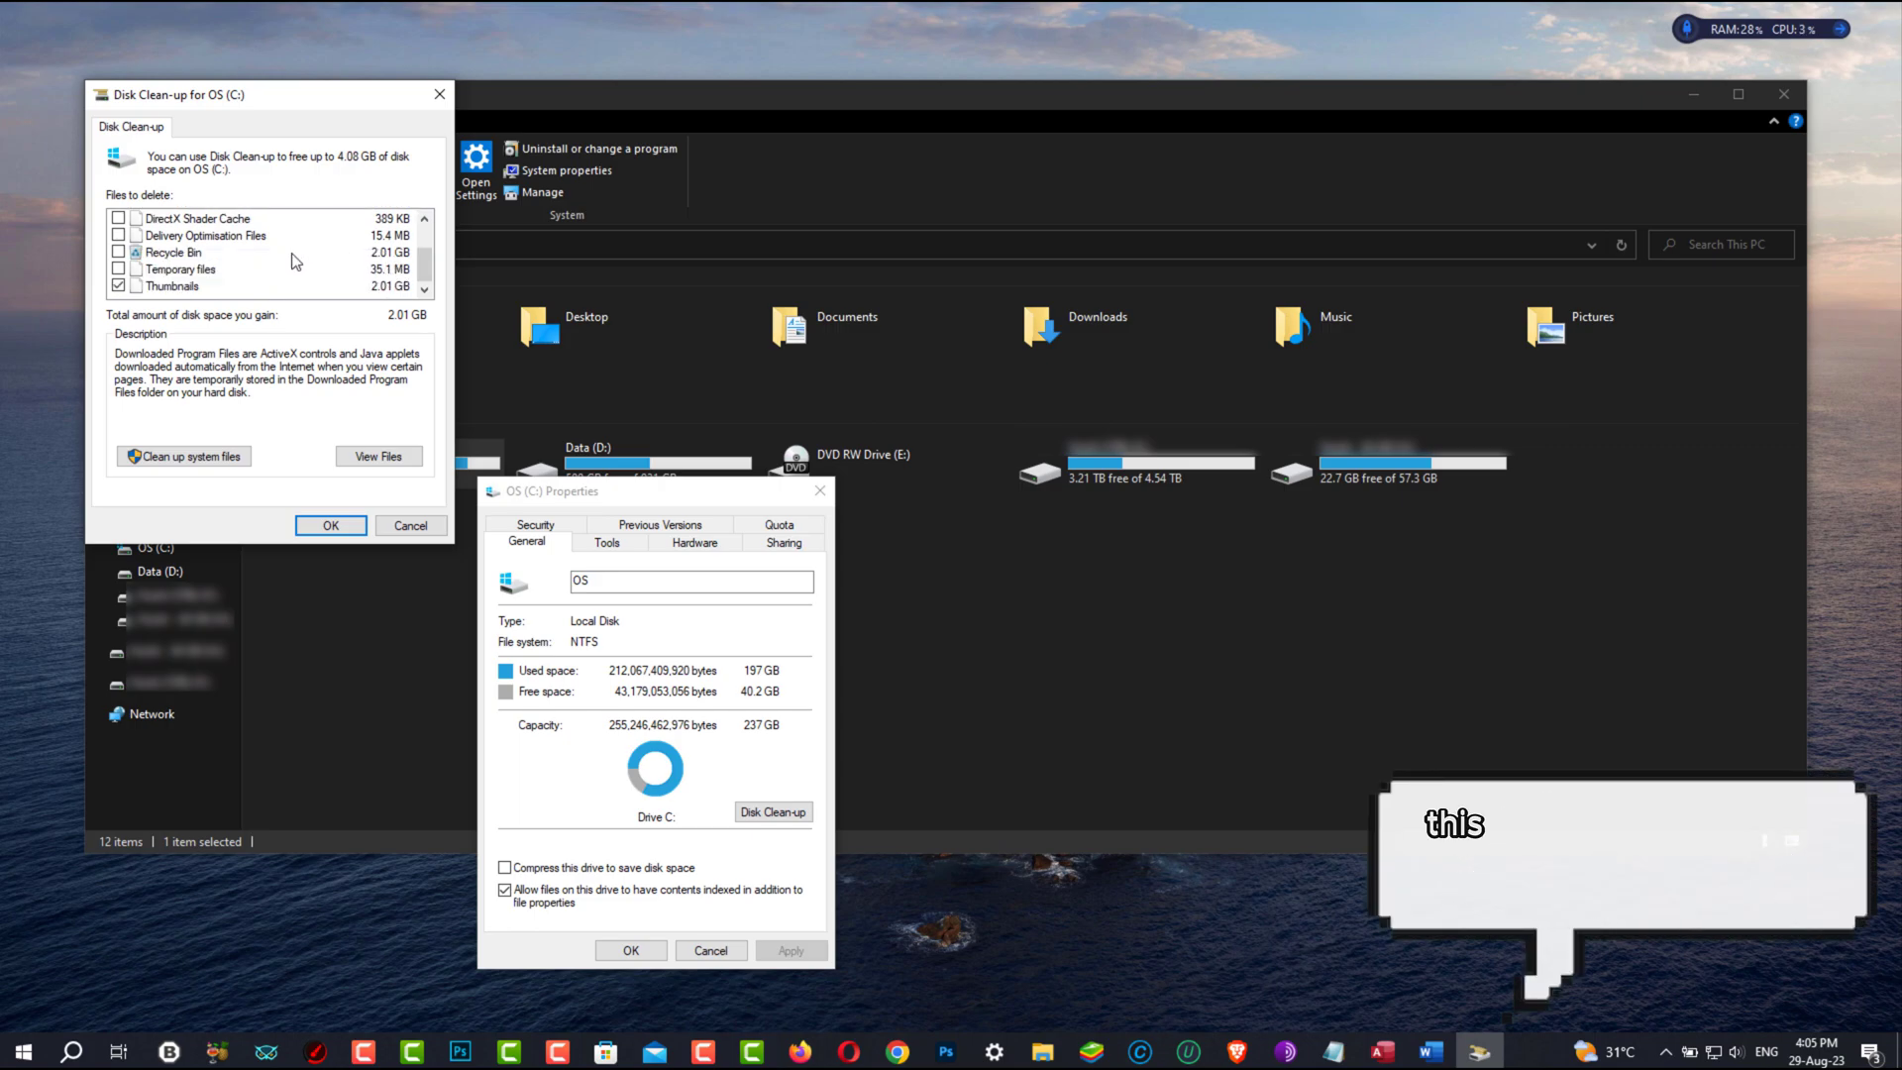
scroll(367, 275, "up", 1)
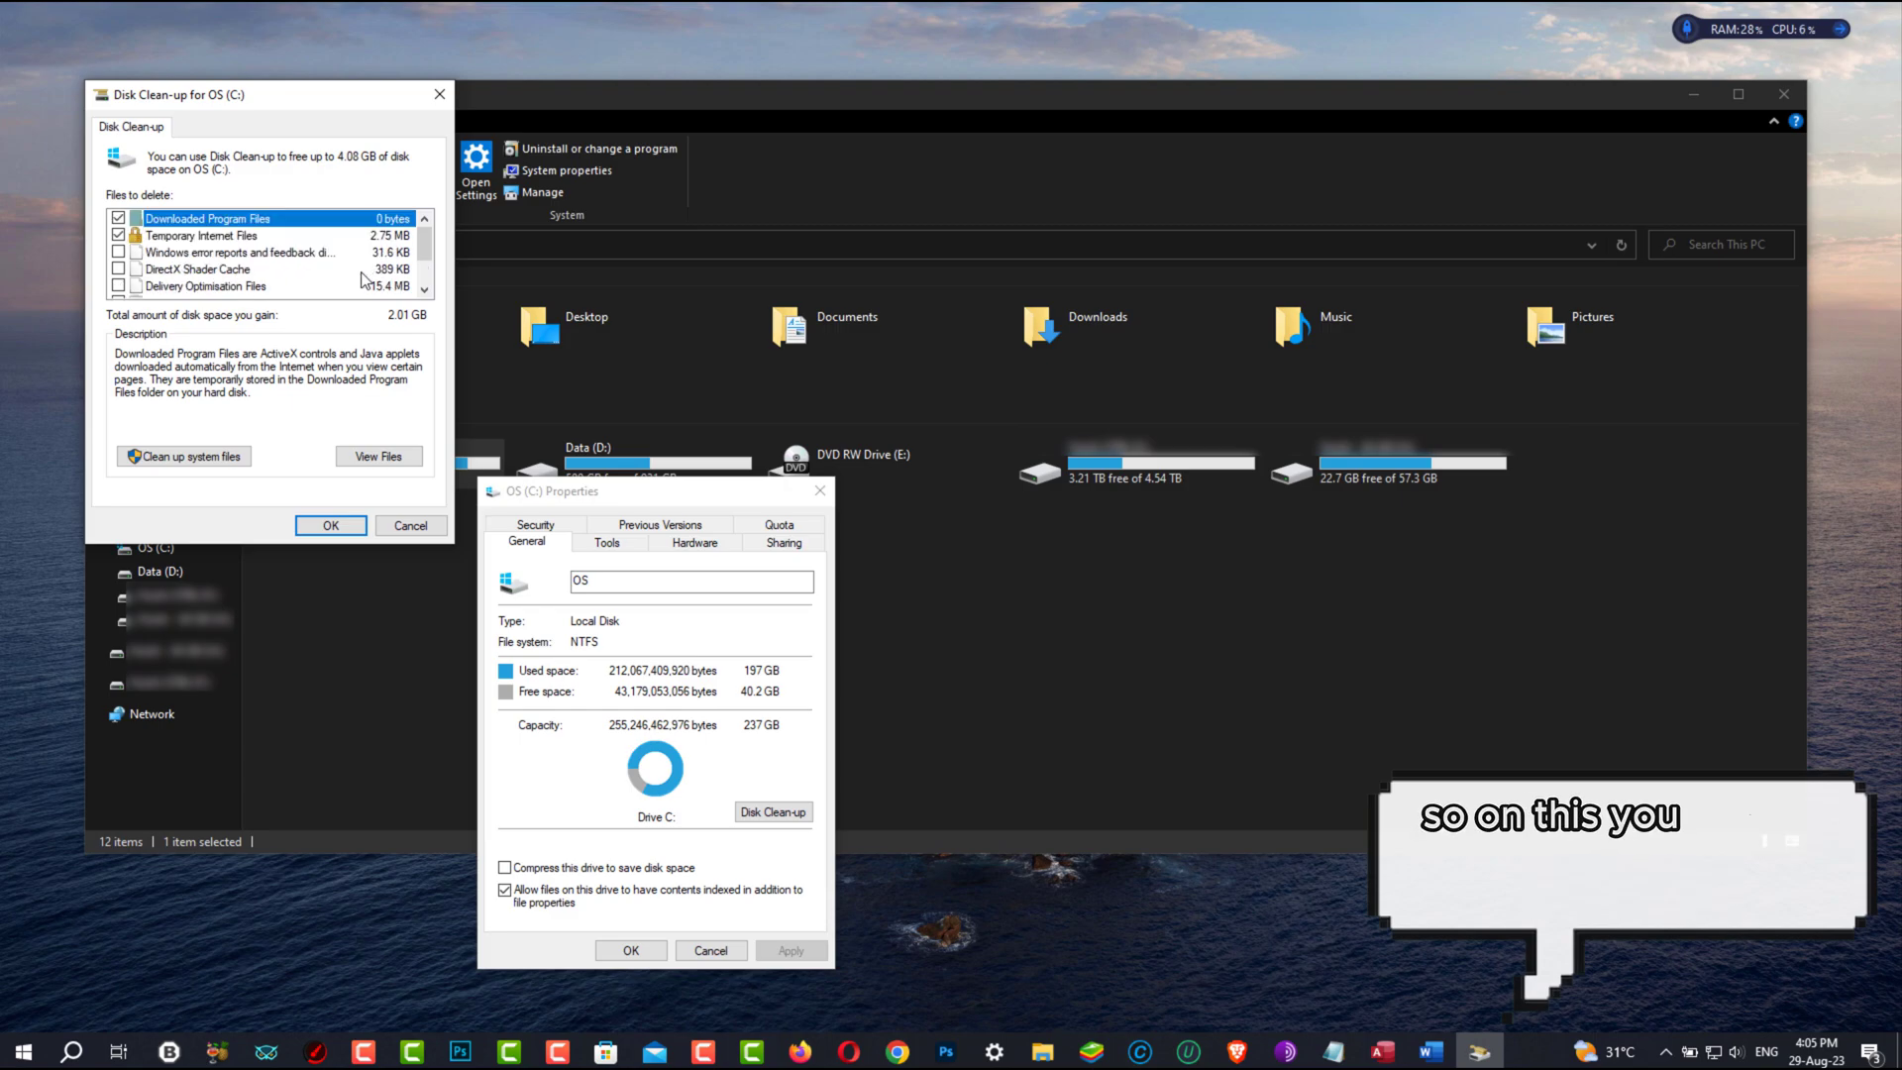
scroll(367, 281, "down", 1)
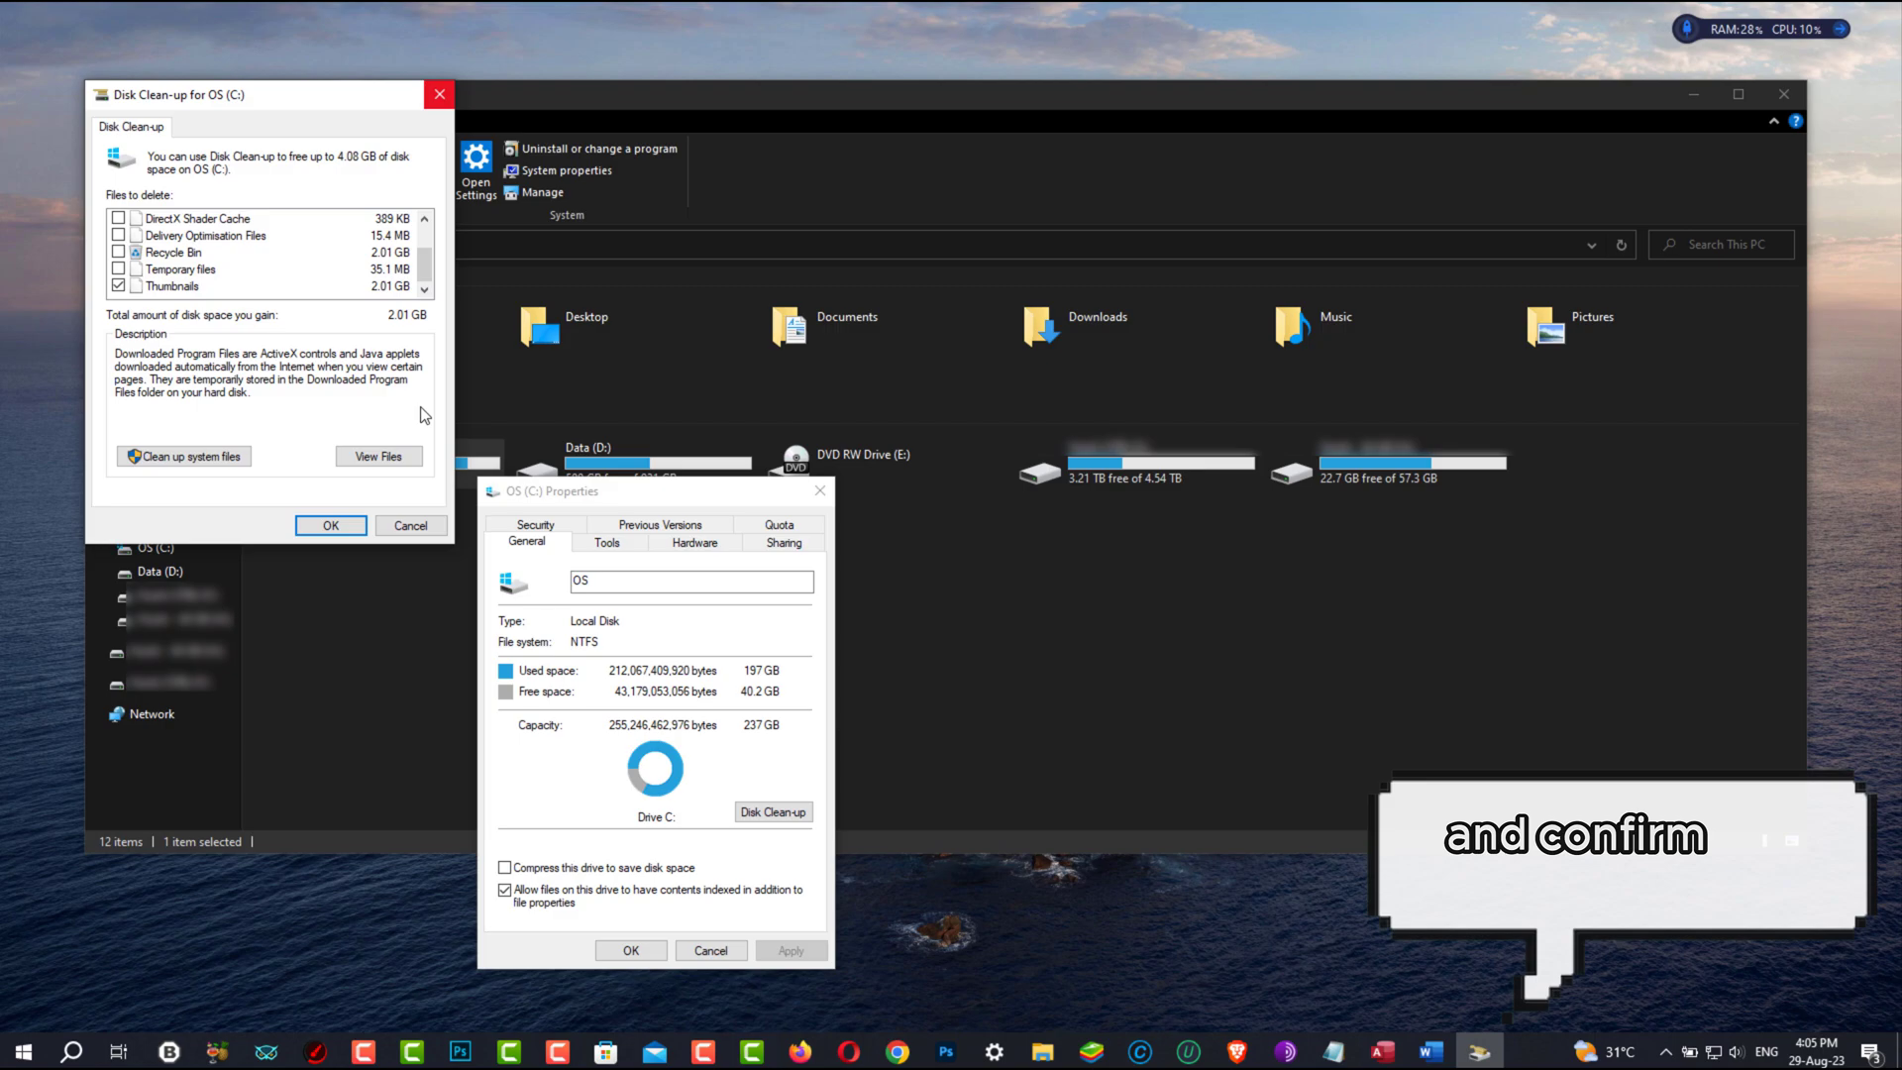
left_click(355, 529)
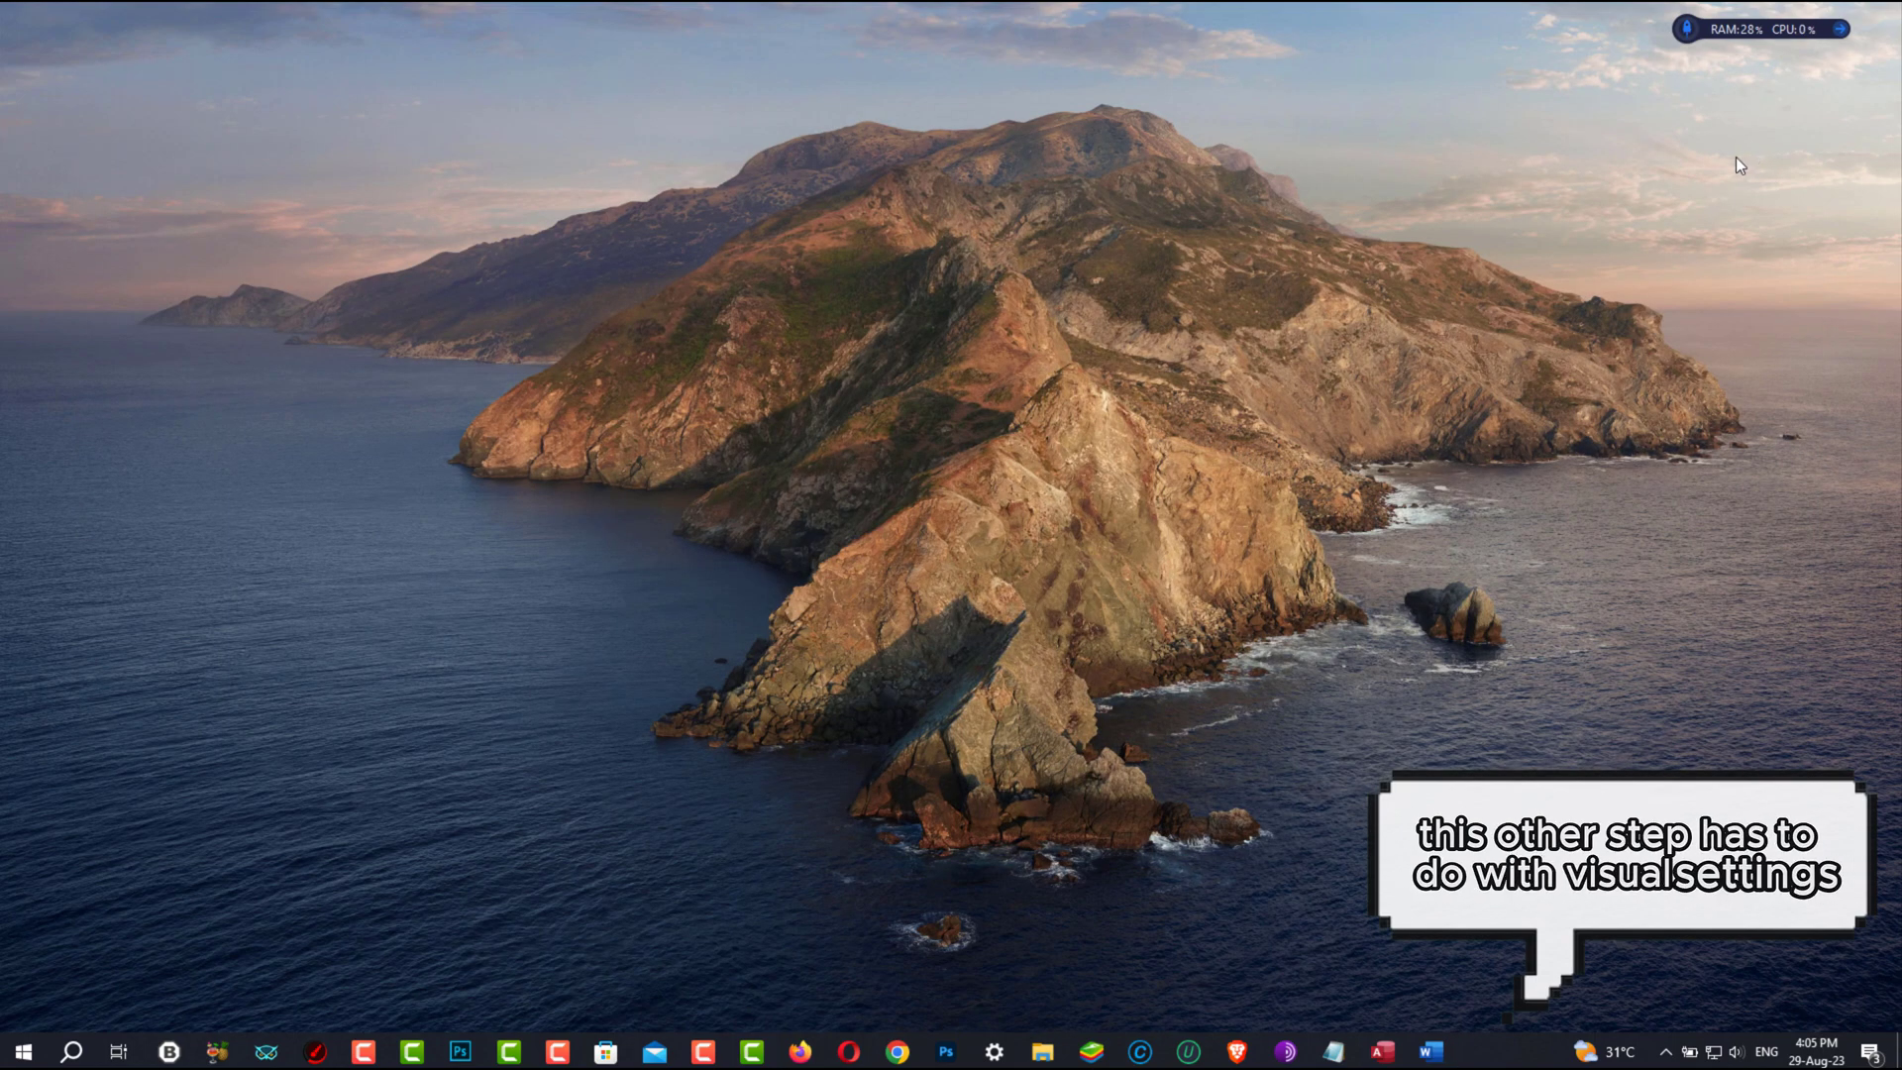
Search 'system' and open Advanced system settings from the System About page
left_click(72, 1052)
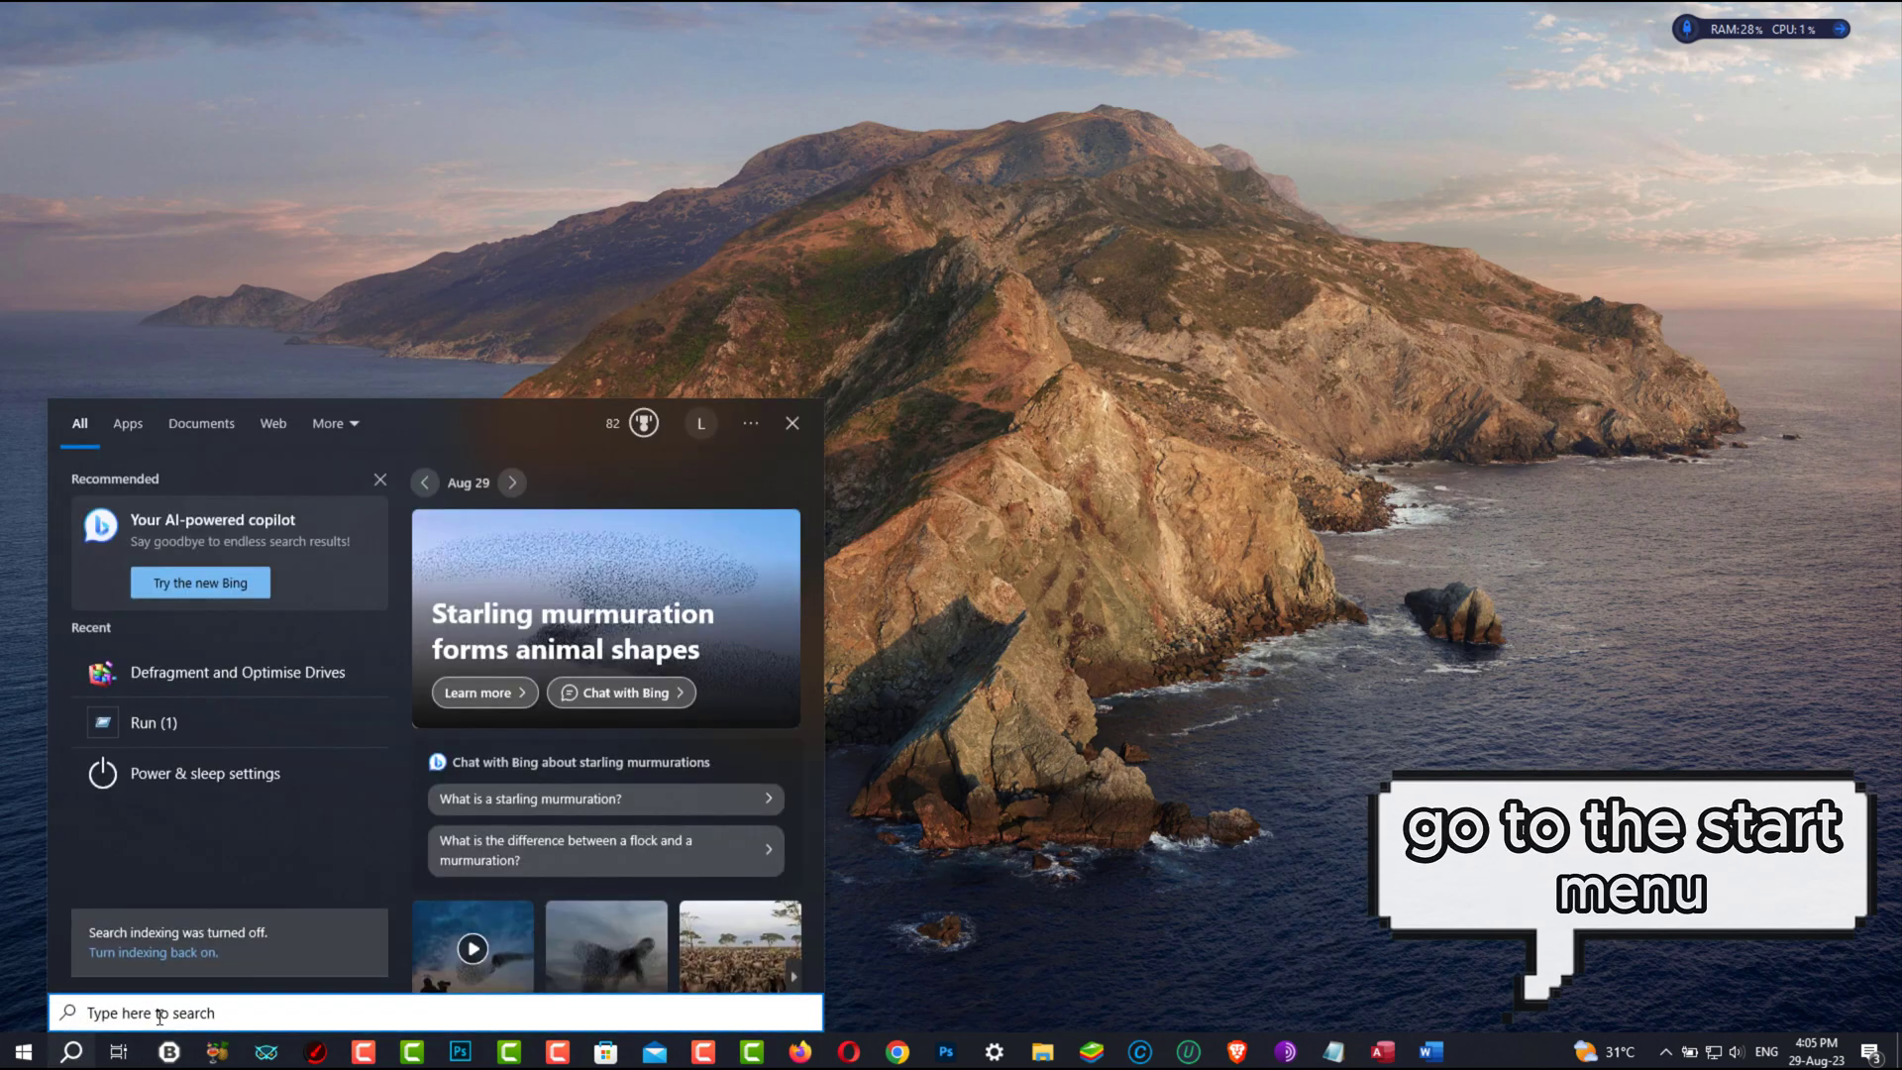
type("system")
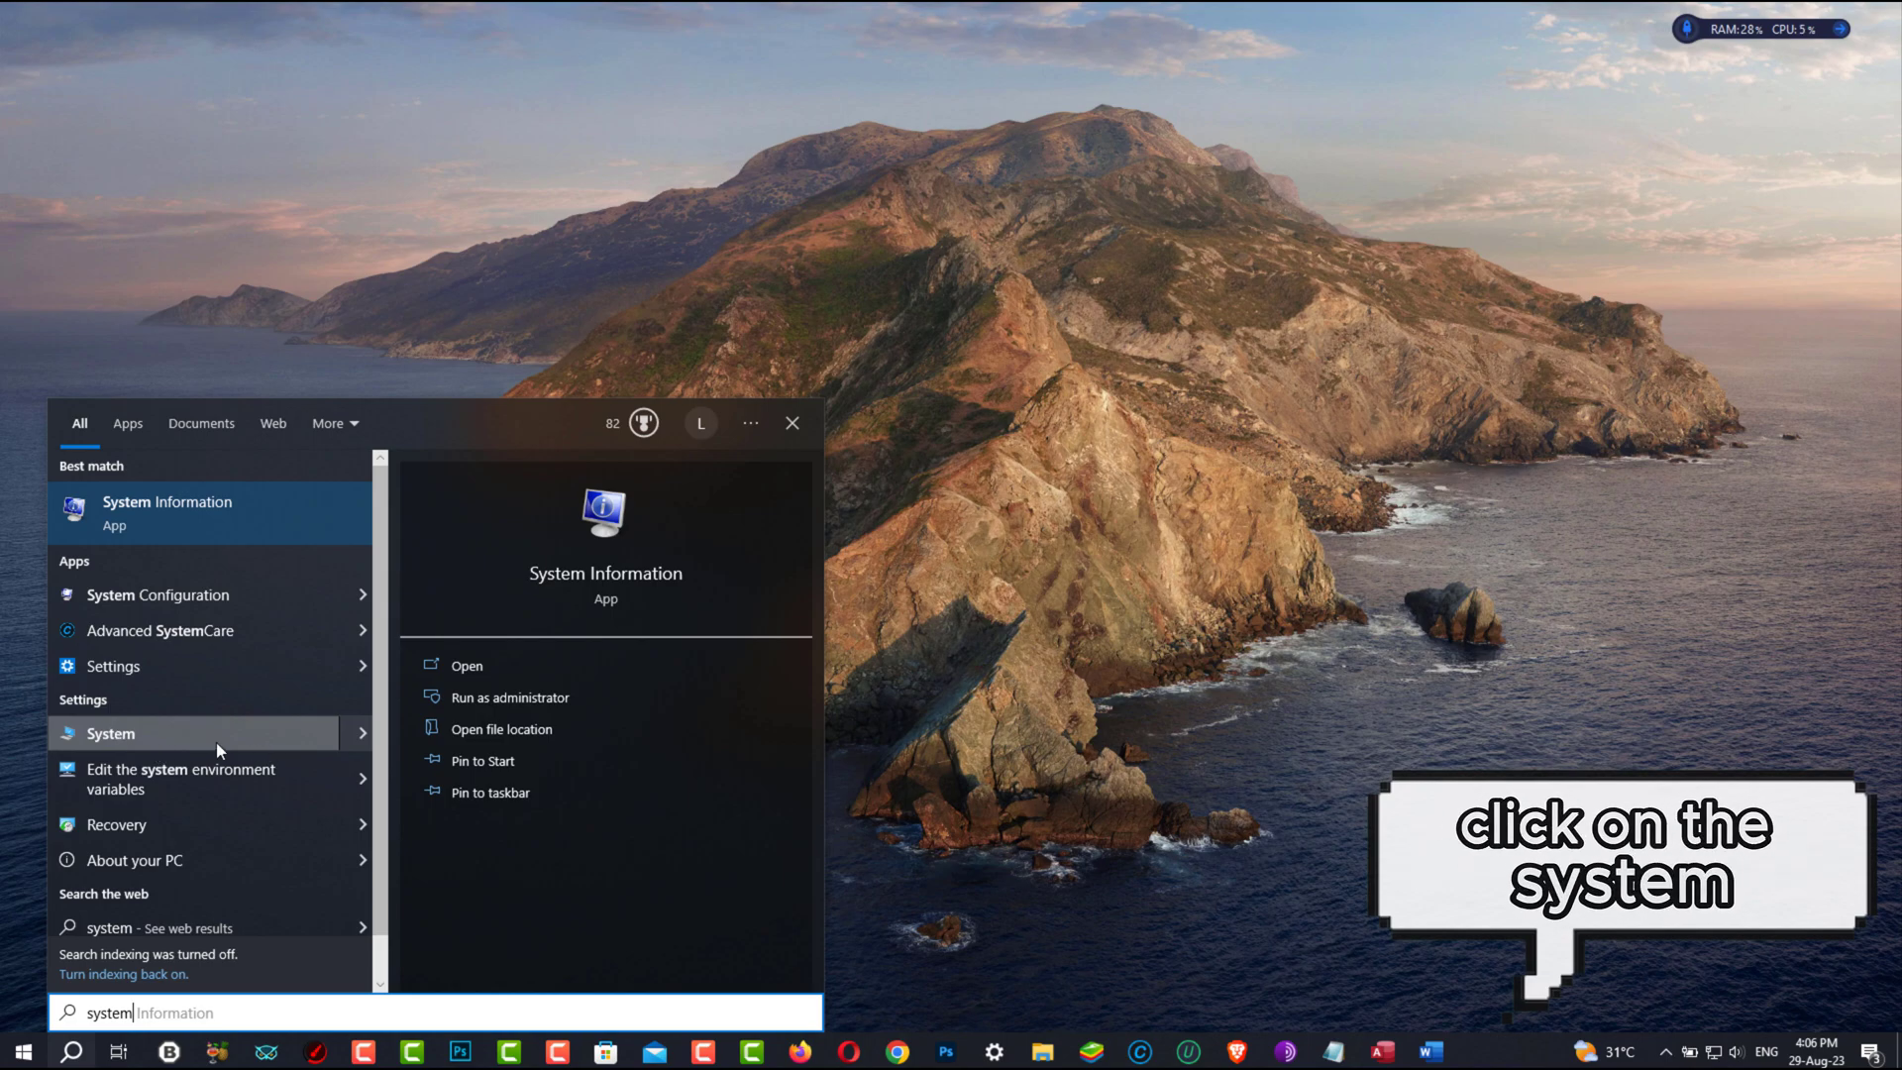
left_click(216, 741)
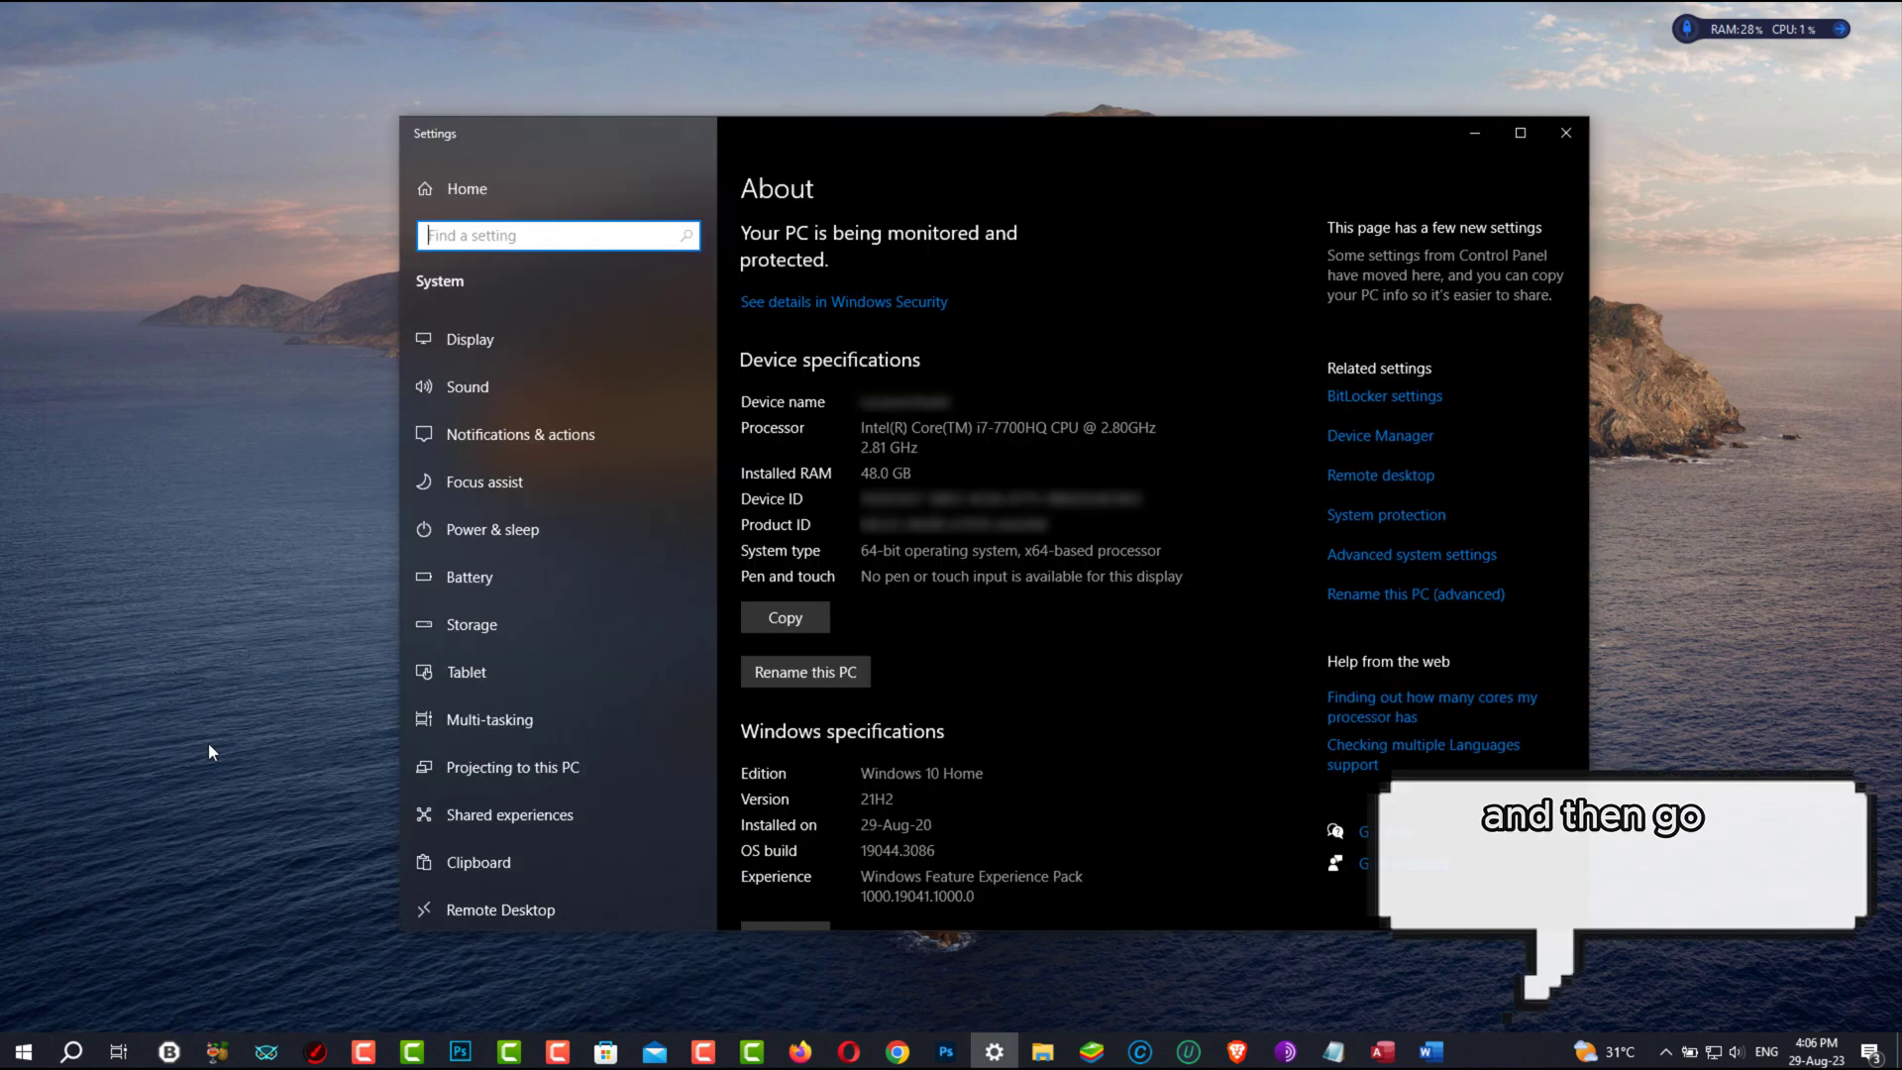
left_click(1472, 556)
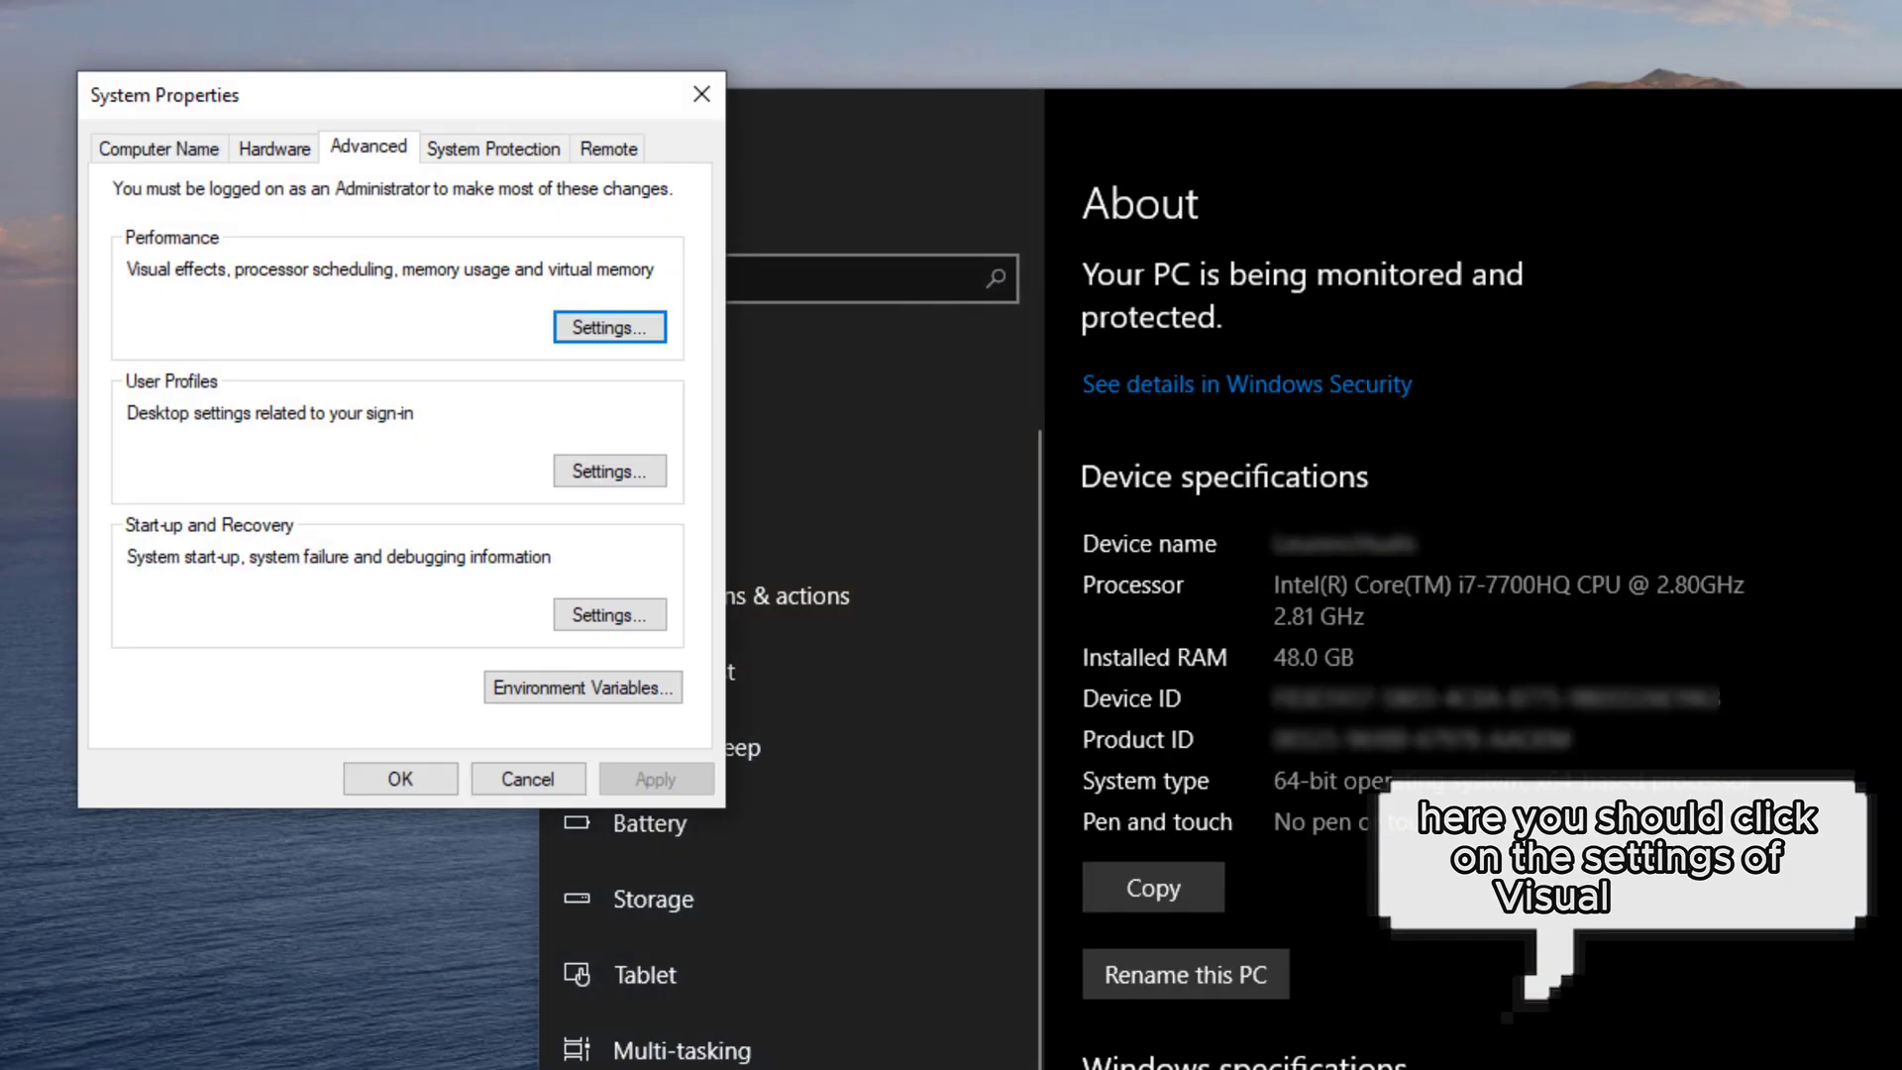
Try Best performance (with thumbnails and translucent selection) and Best appearance, revert to Let Windows choose, and close both windows
left_click(605, 336)
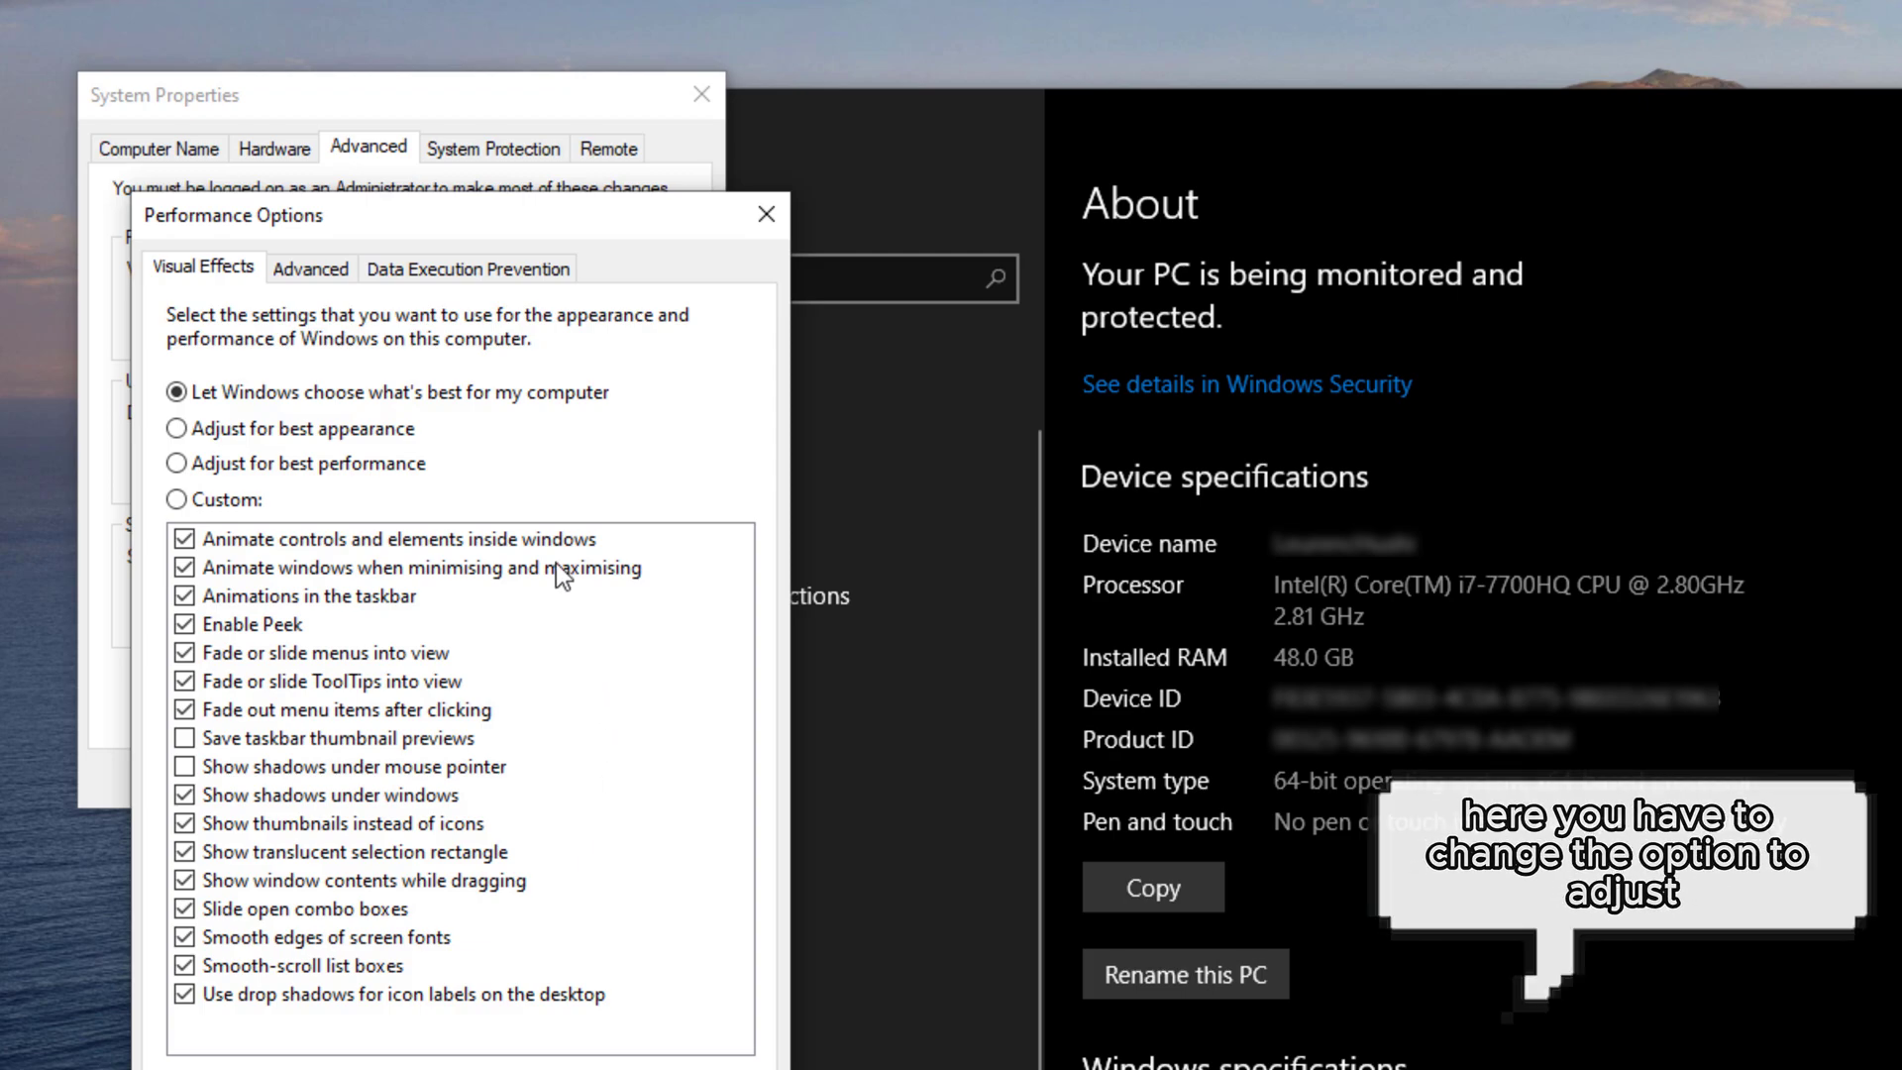
left_click(373, 470)
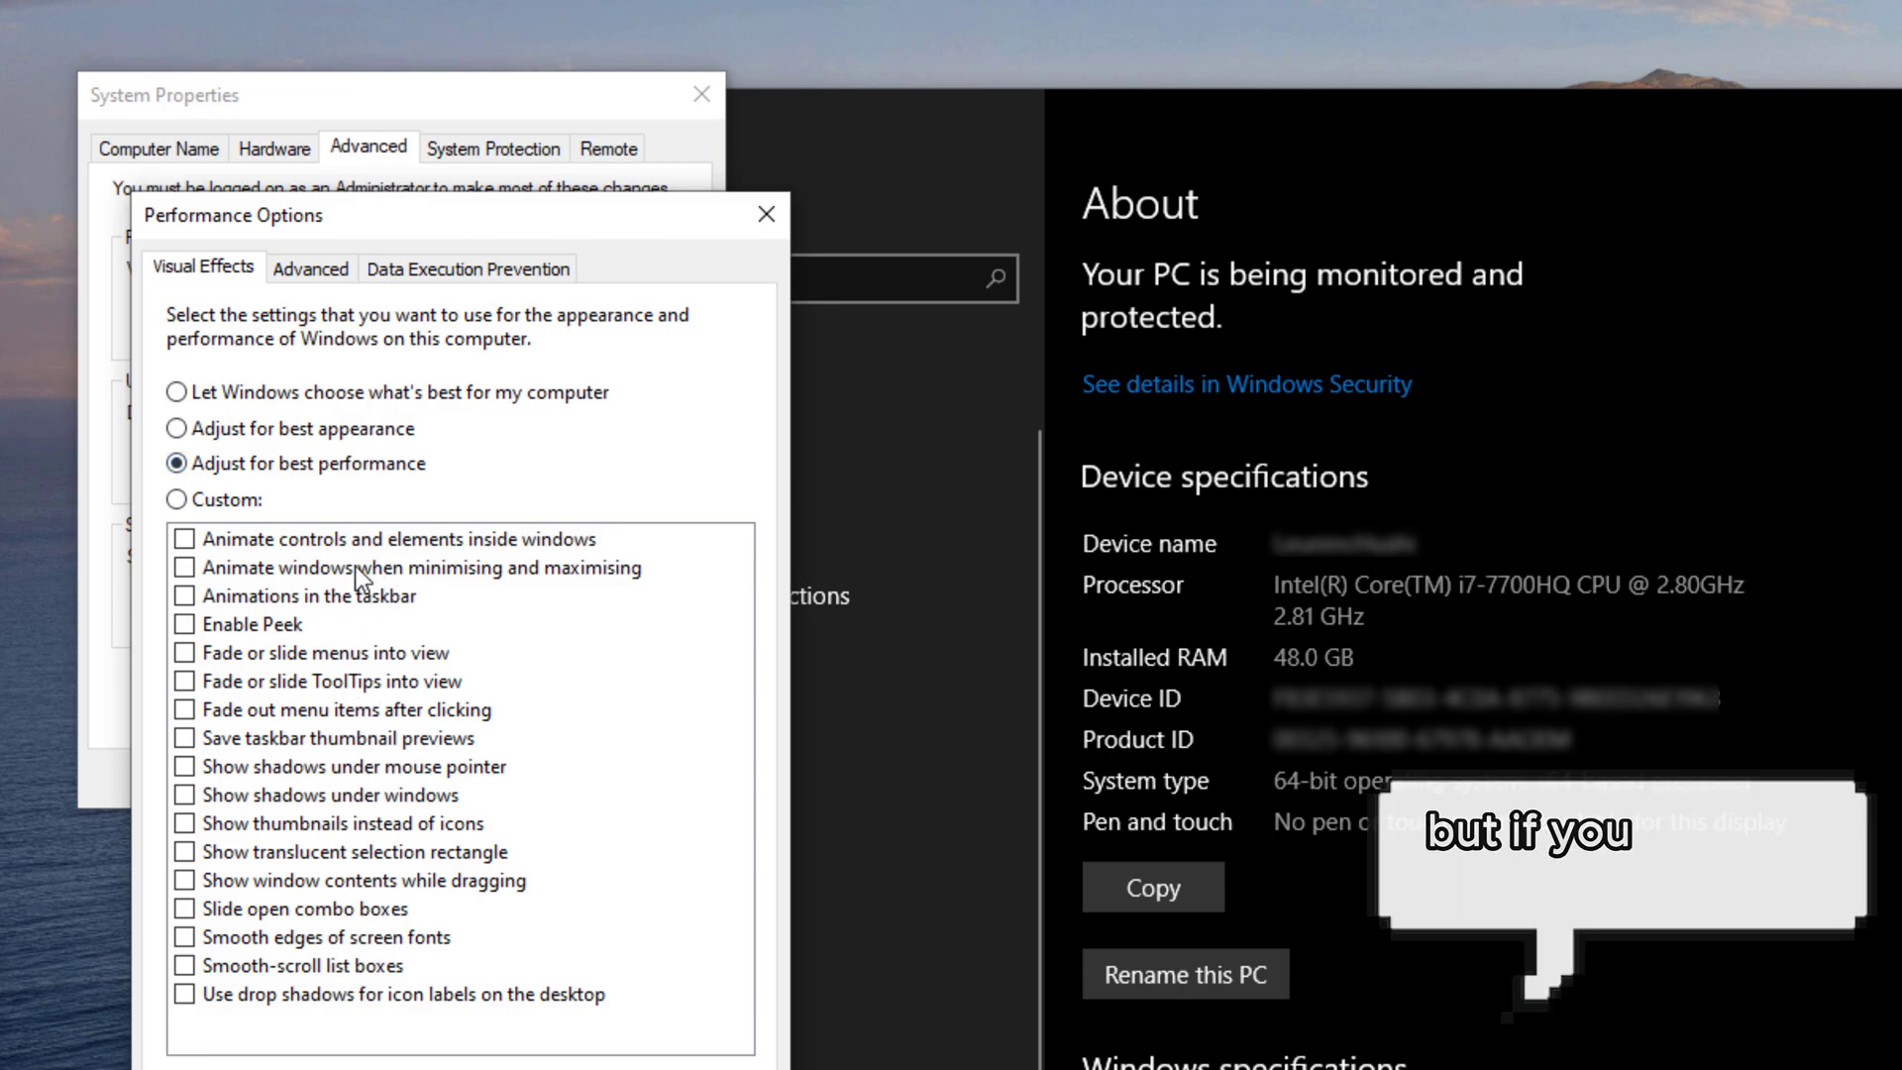
left_click(297, 823)
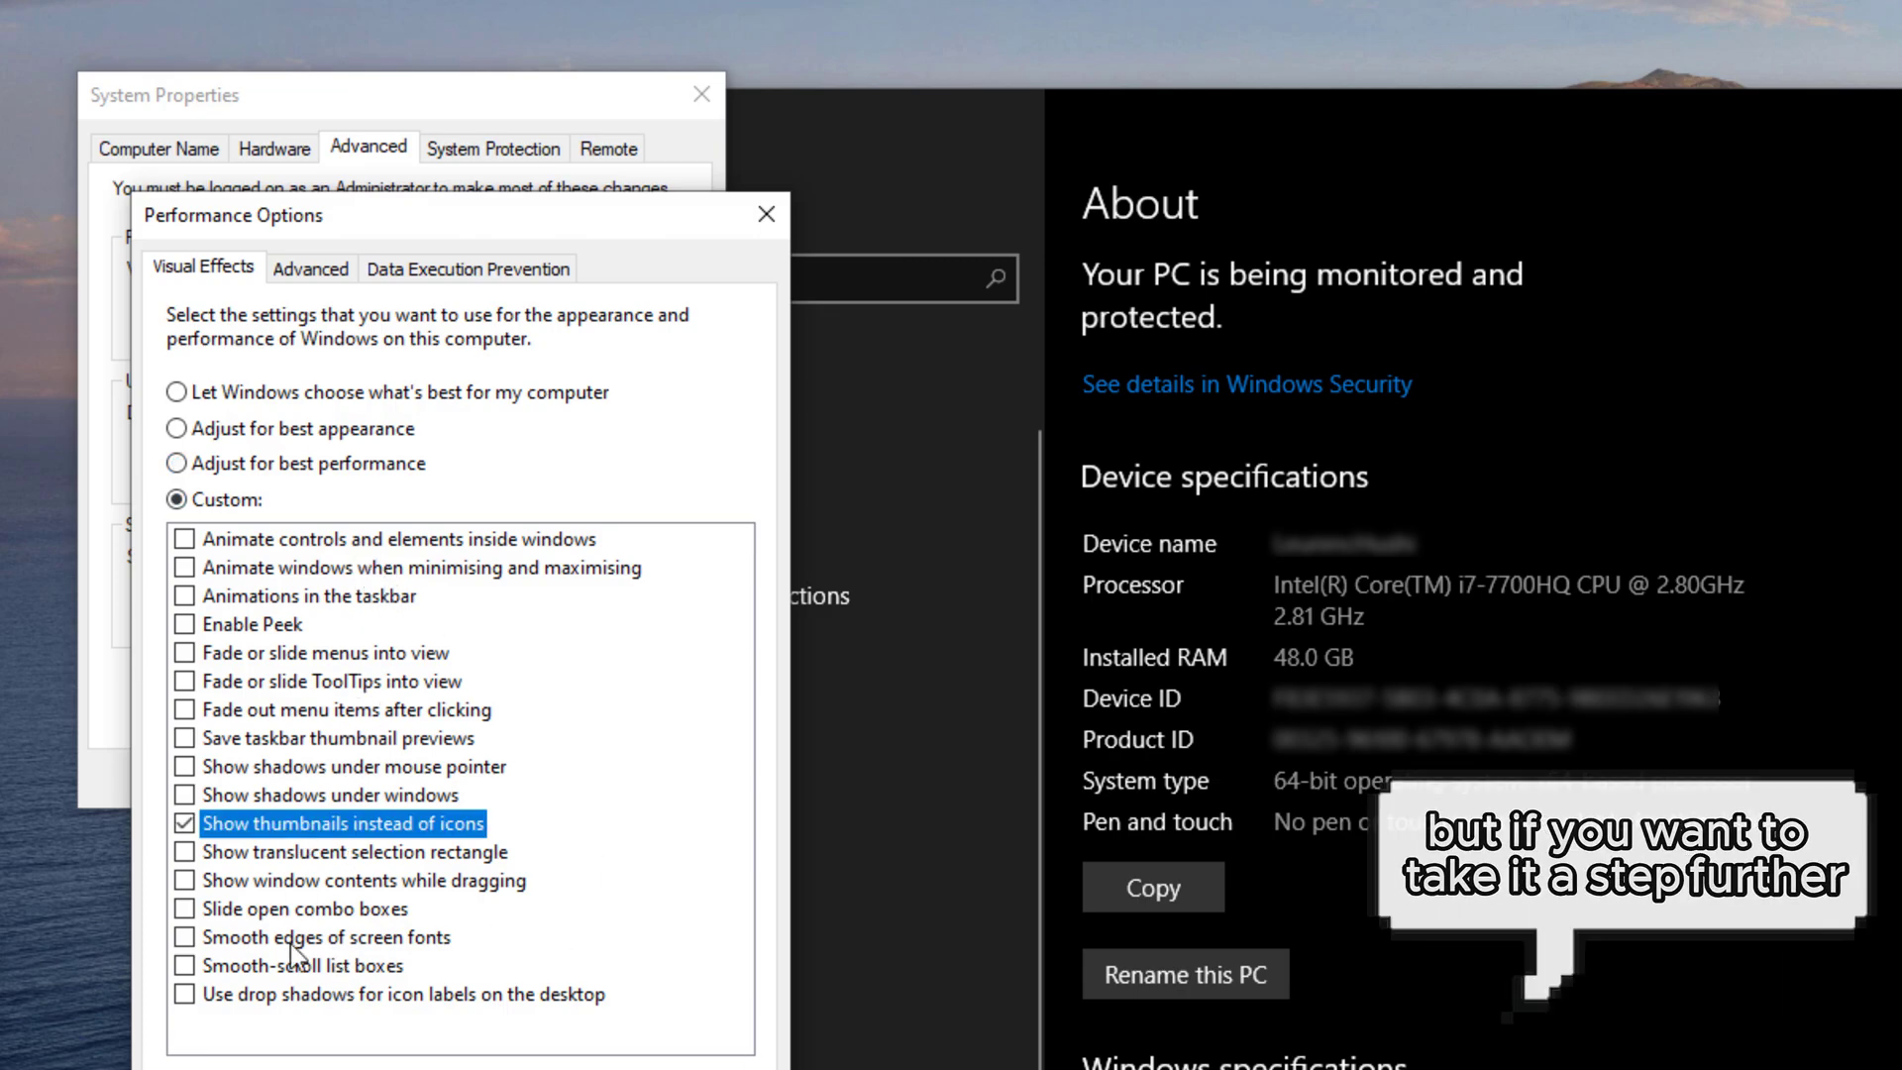
left_click(307, 852)
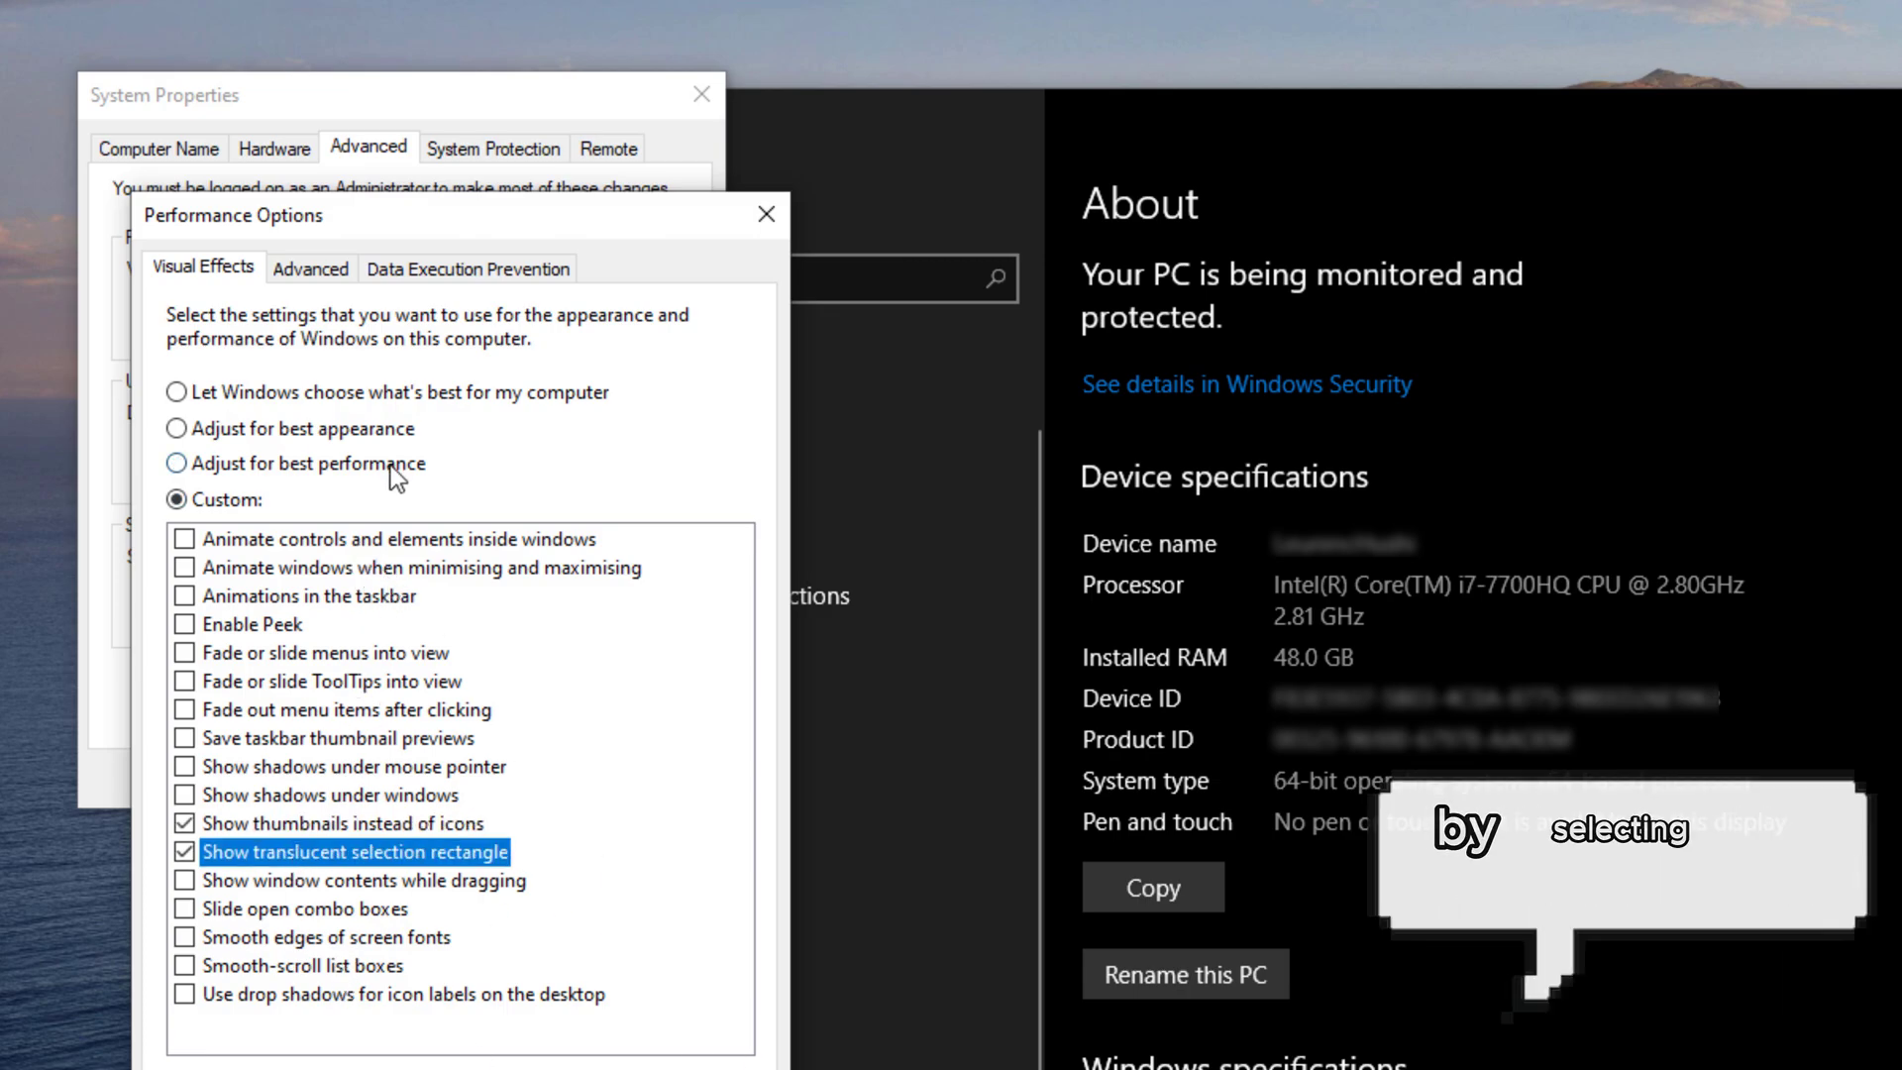
left_click(376, 428)
left_click(372, 392)
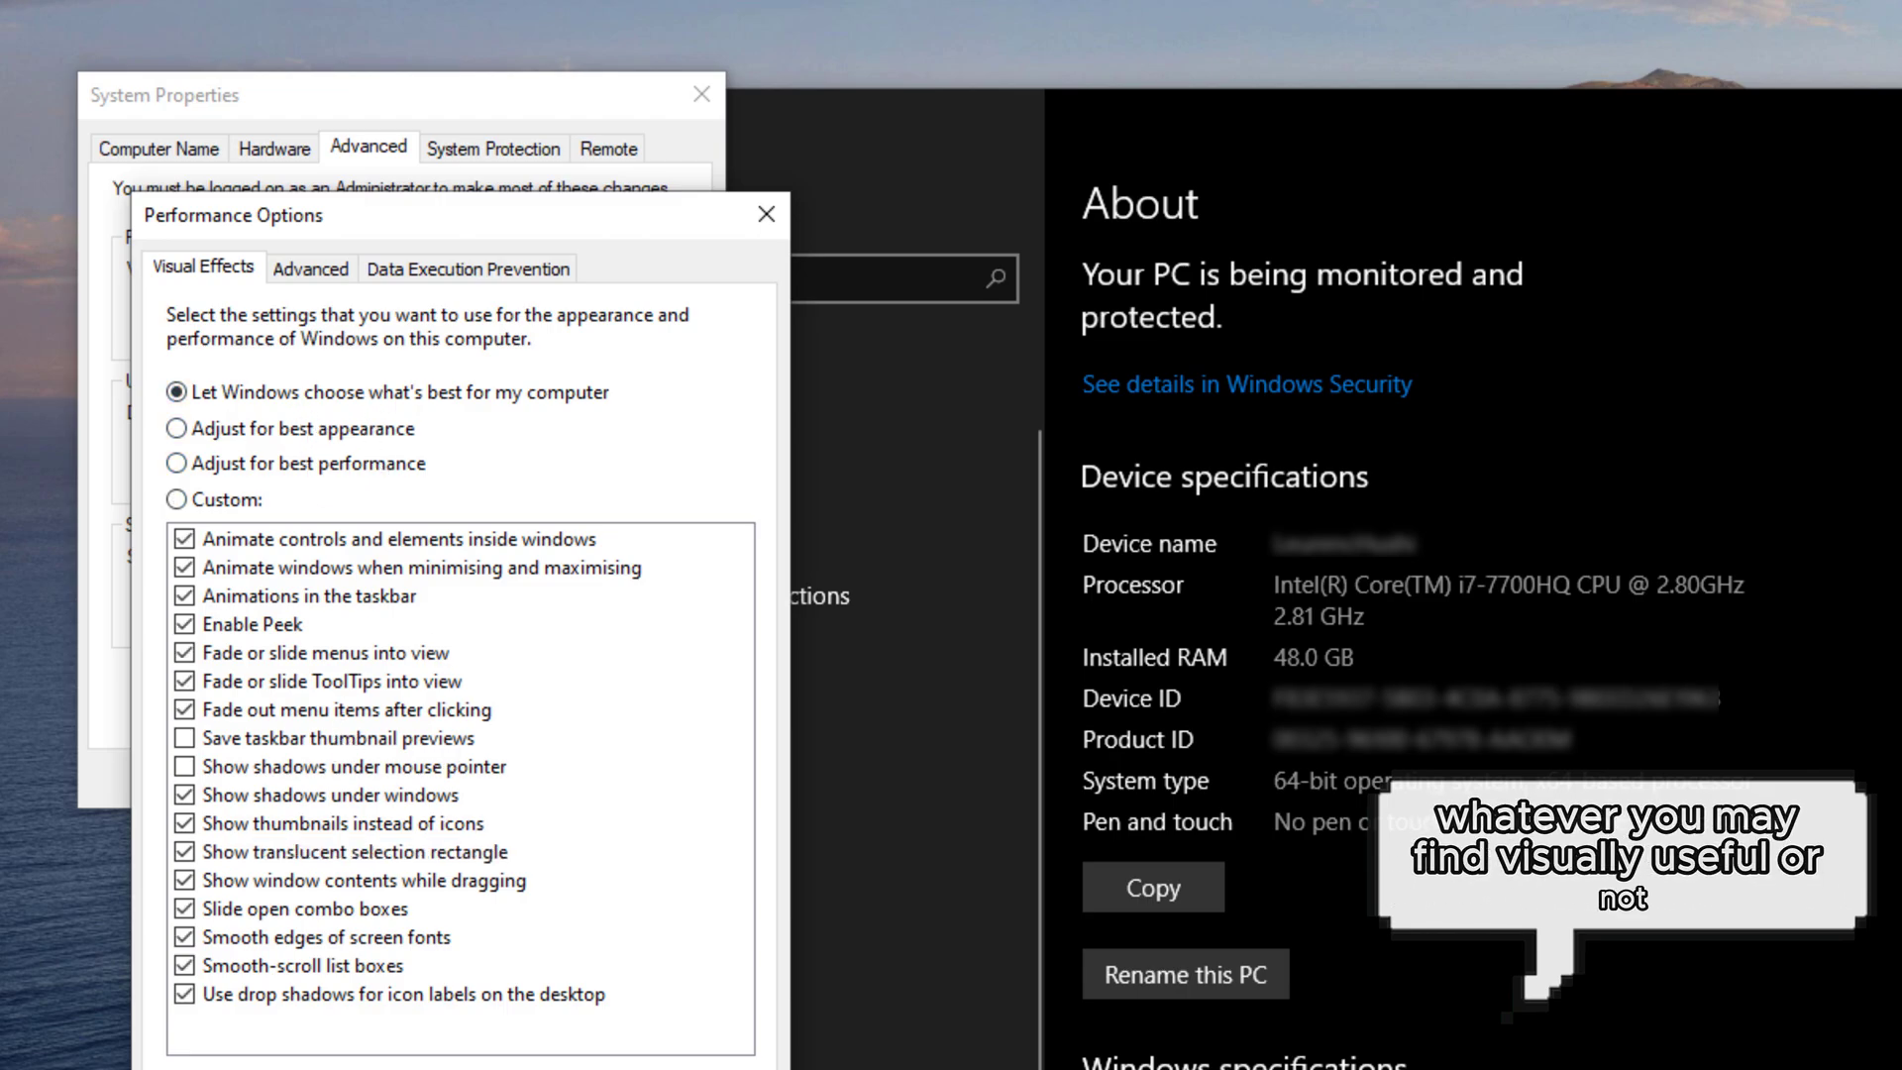
key("Return")
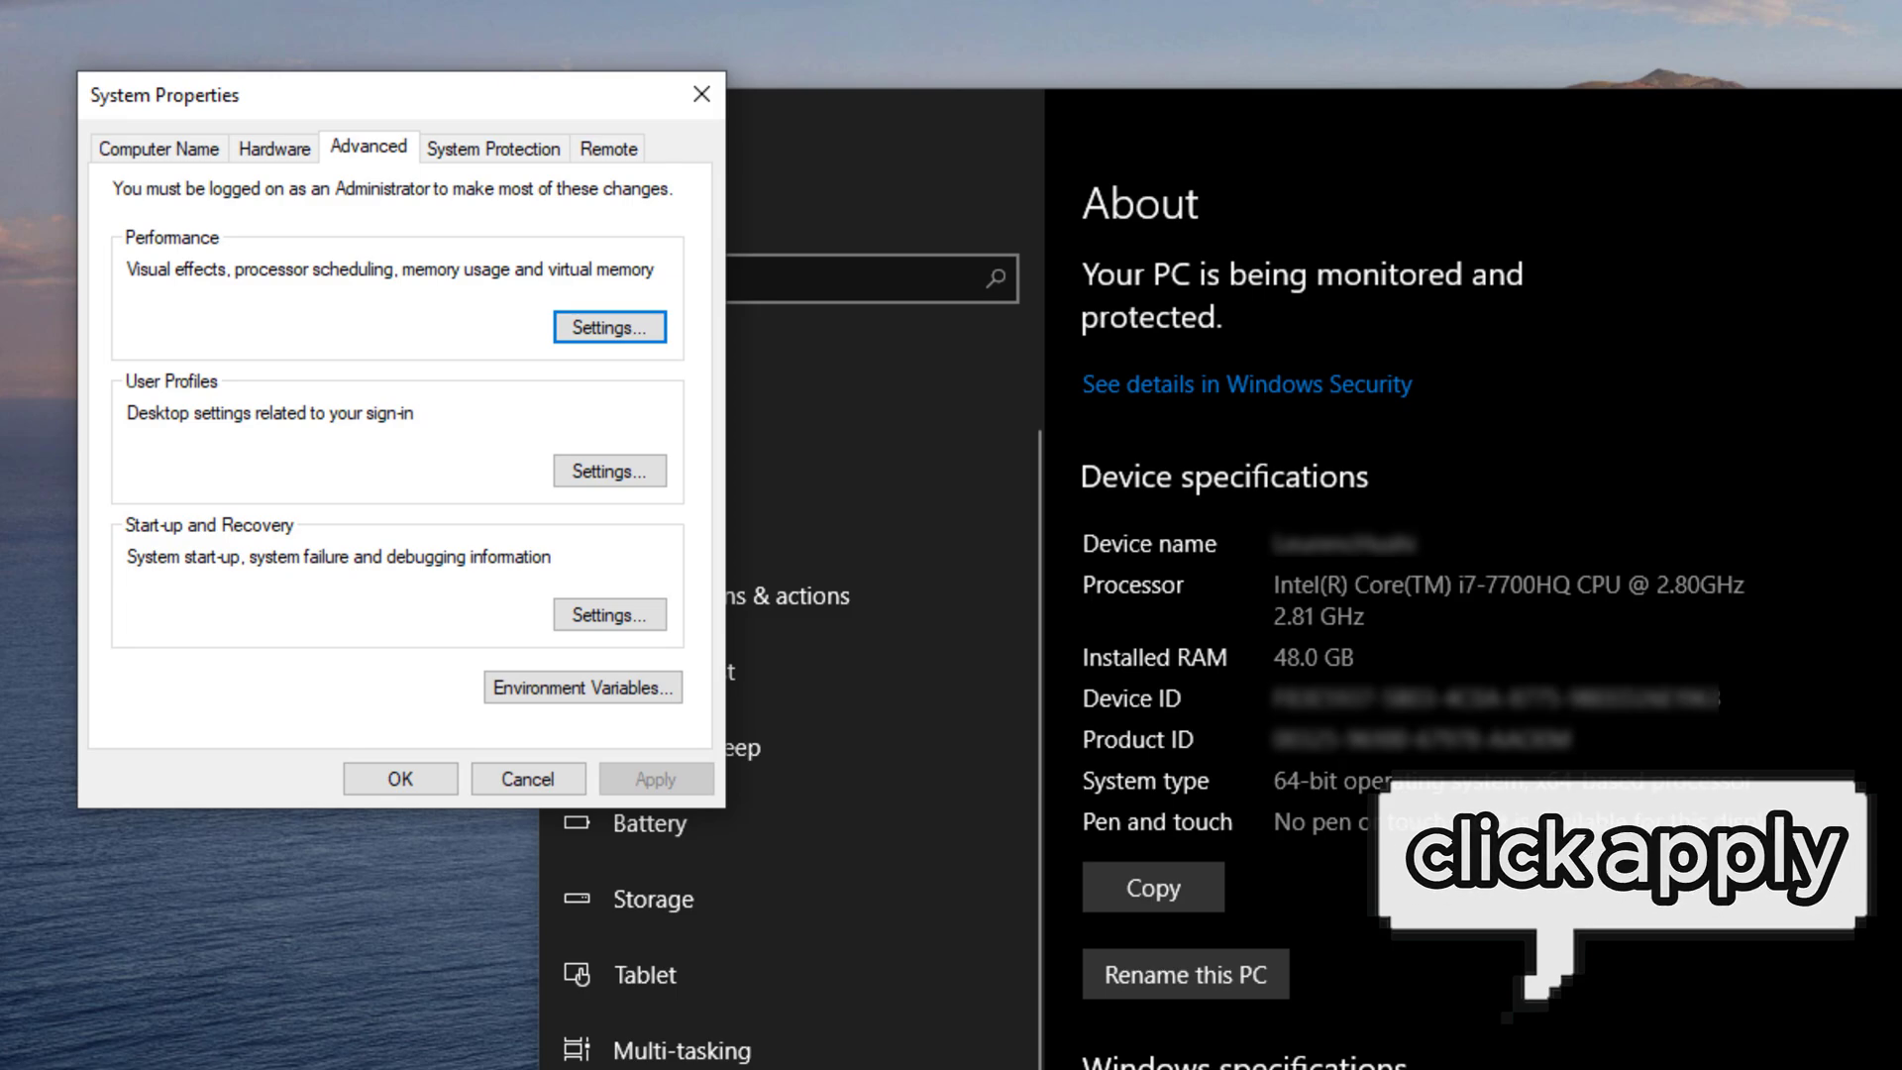
left_click(686, 89)
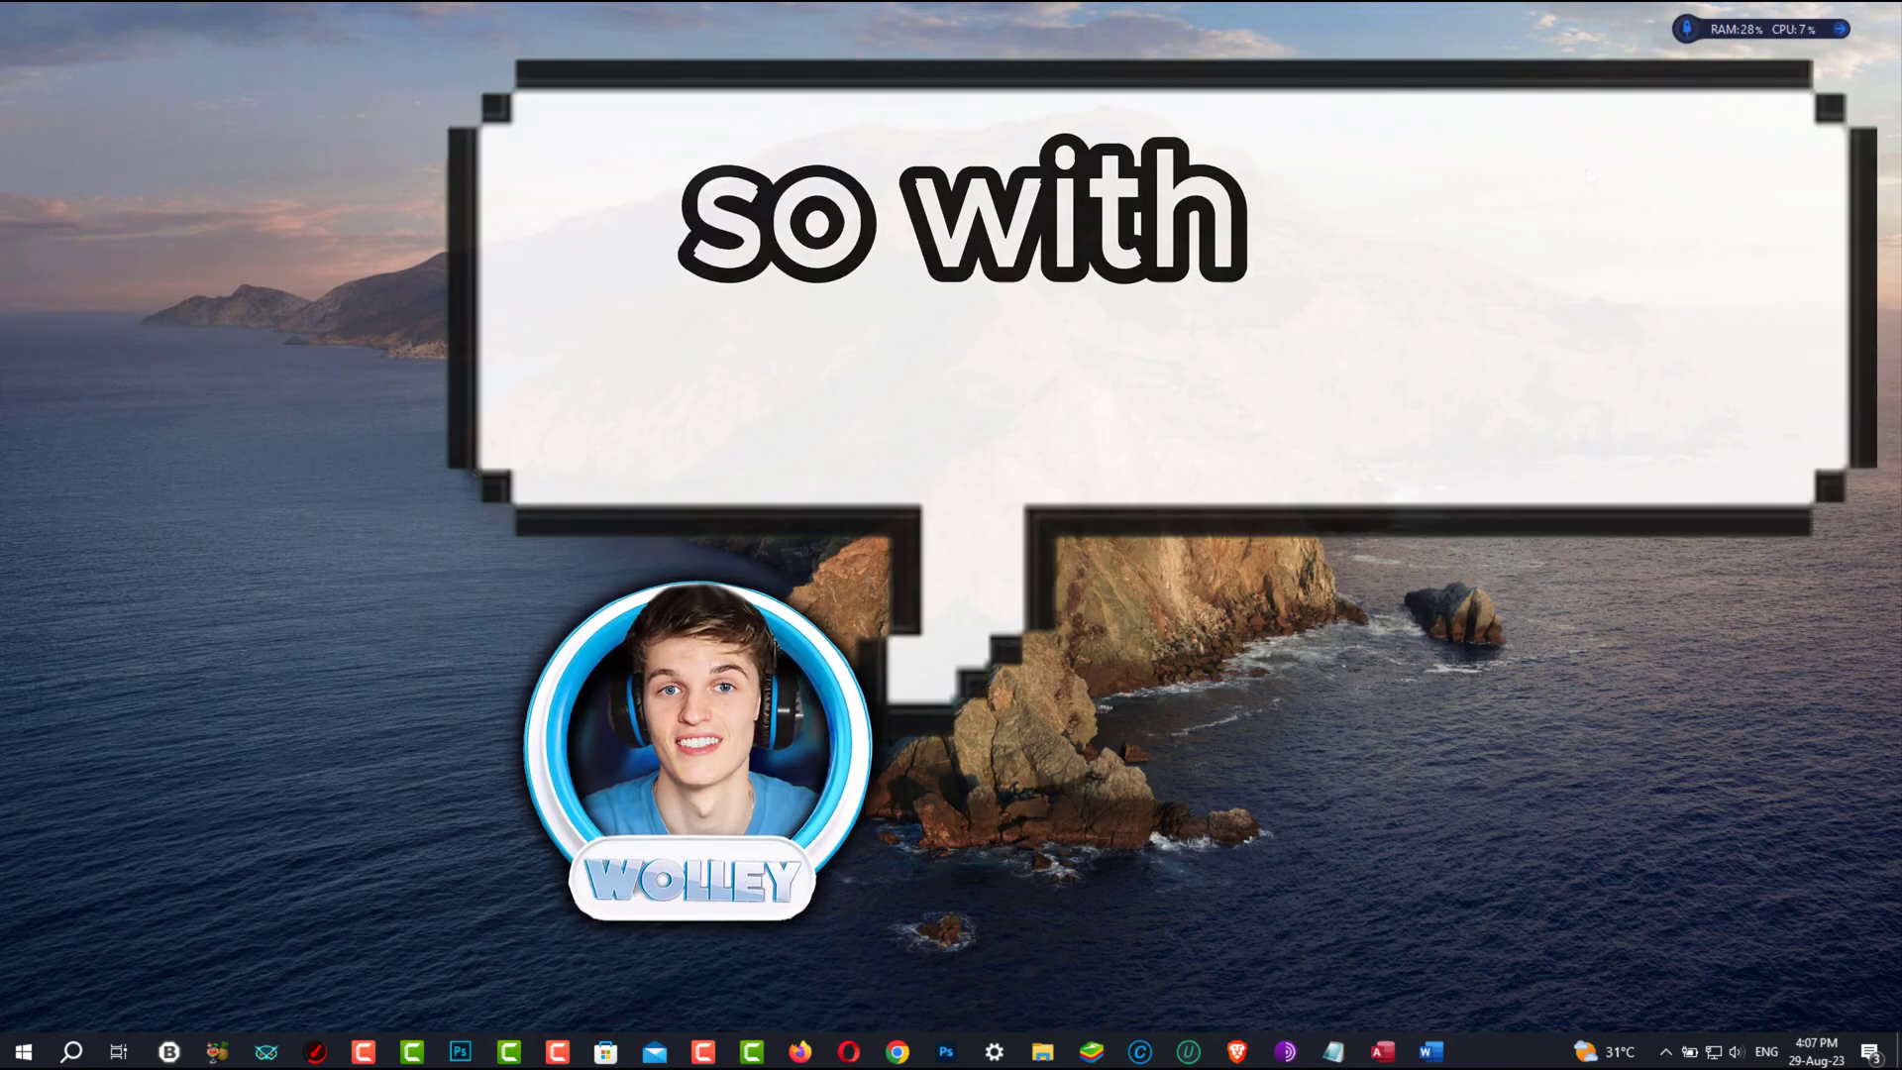